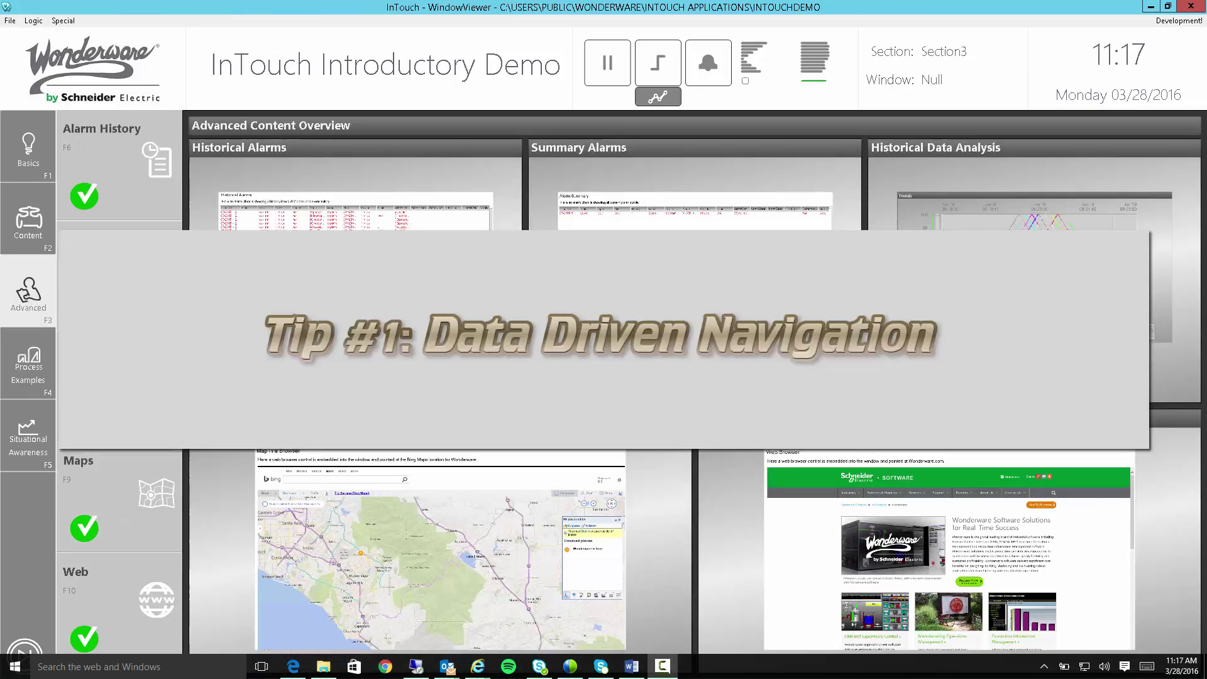
- Step through the Basics windows: Buttons, Switches, Lights and Sliders
{"action": "left_click", "coordinate": [39, 165]}
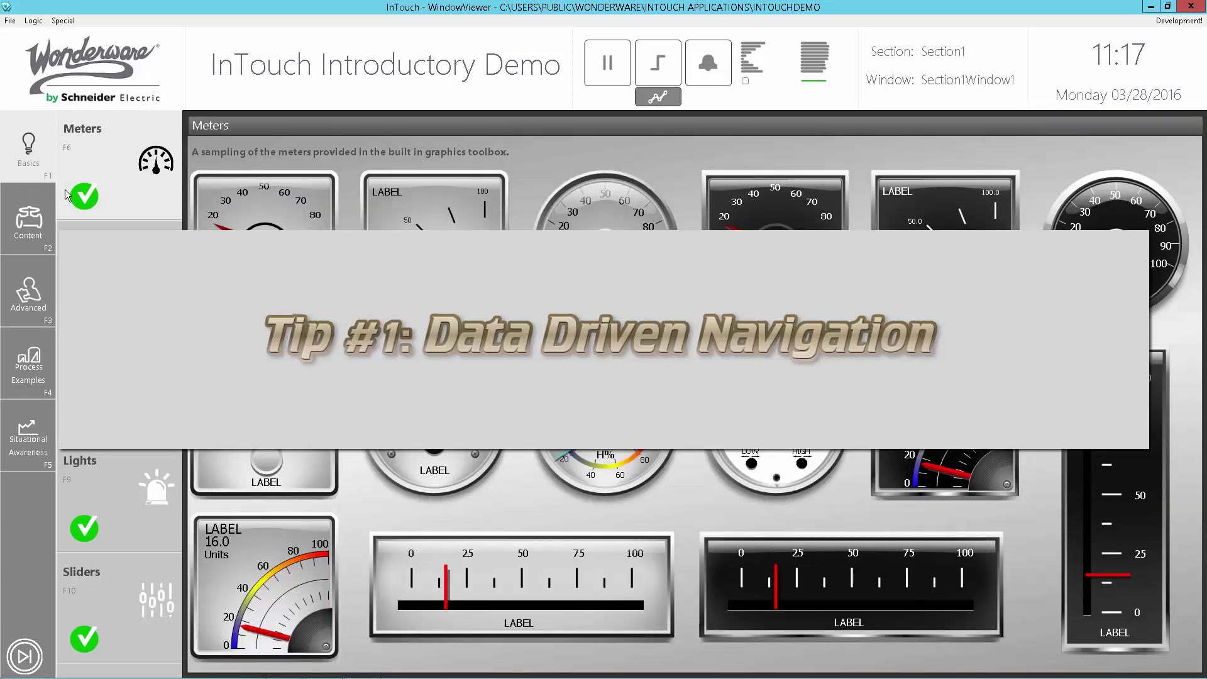
{"action": "left_click", "coordinate": [110, 278]}
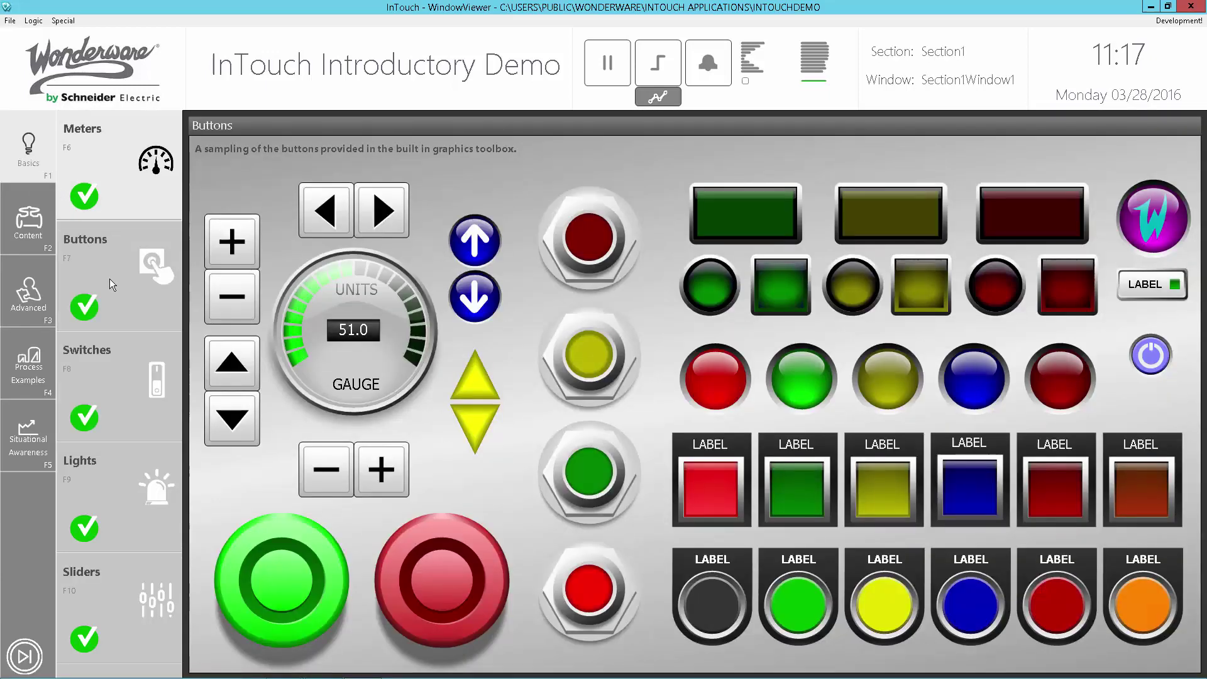
{"action": "left_click", "coordinate": [126, 371]}
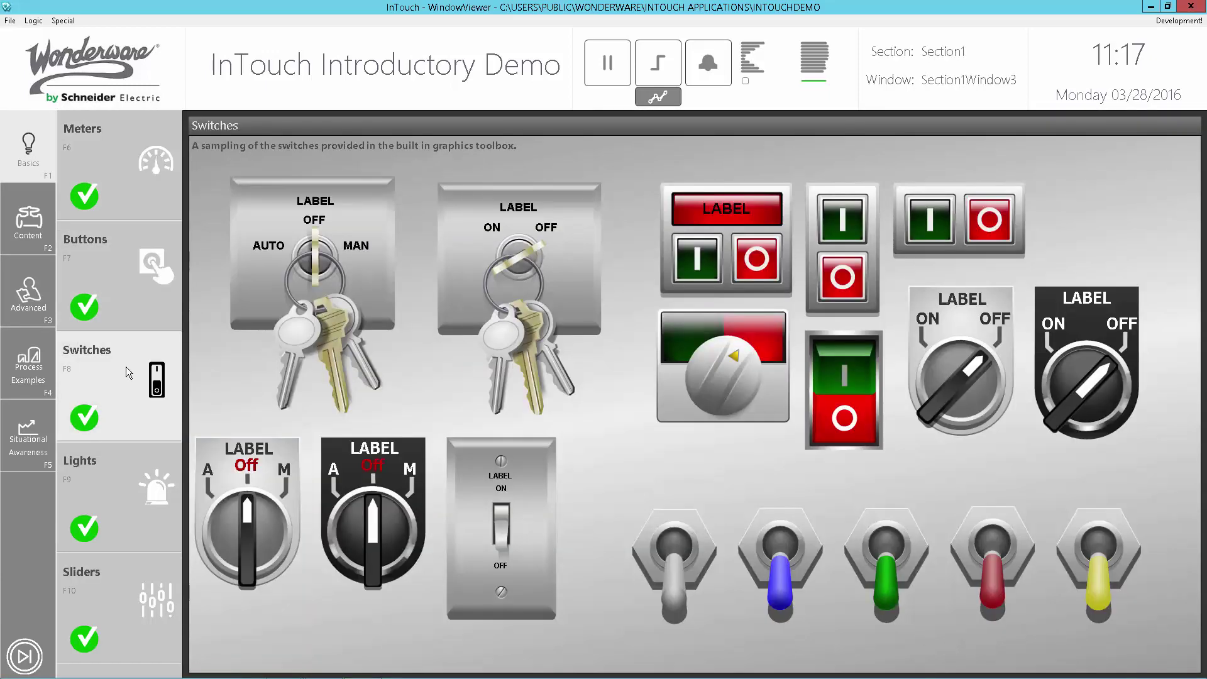
{"action": "left_click", "coordinate": [32, 665]}
{"action": "left_click", "coordinate": [31, 665]}
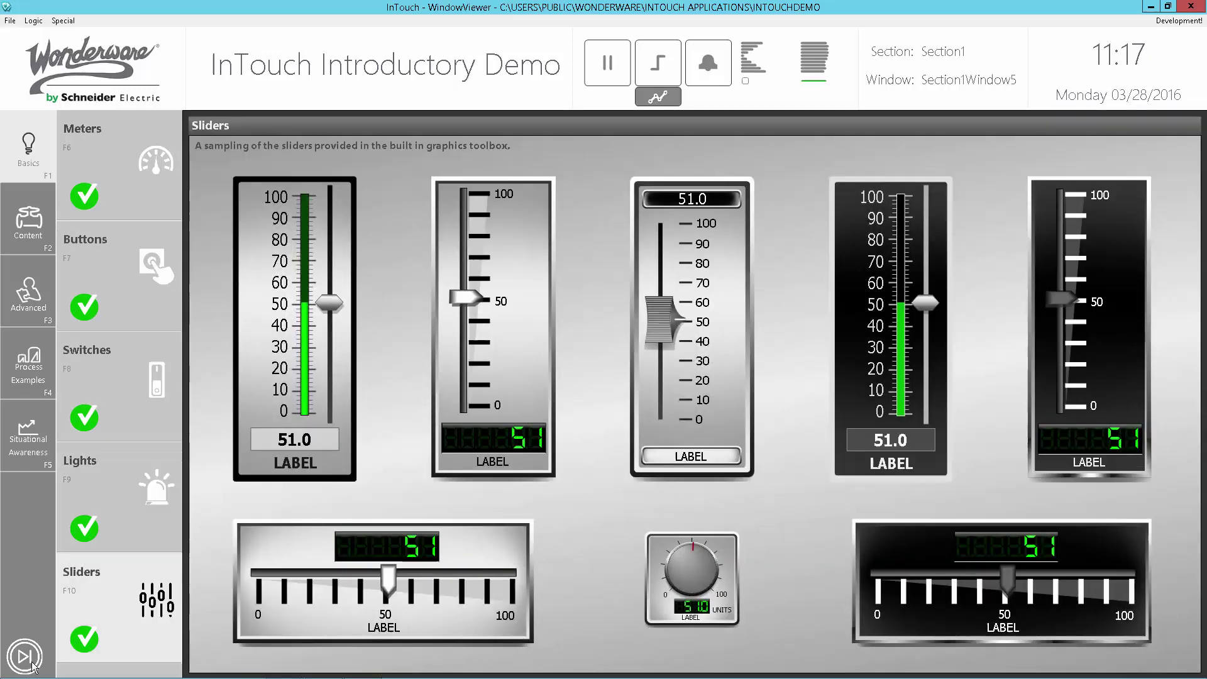
{"action": "left_click", "coordinate": [33, 665]}
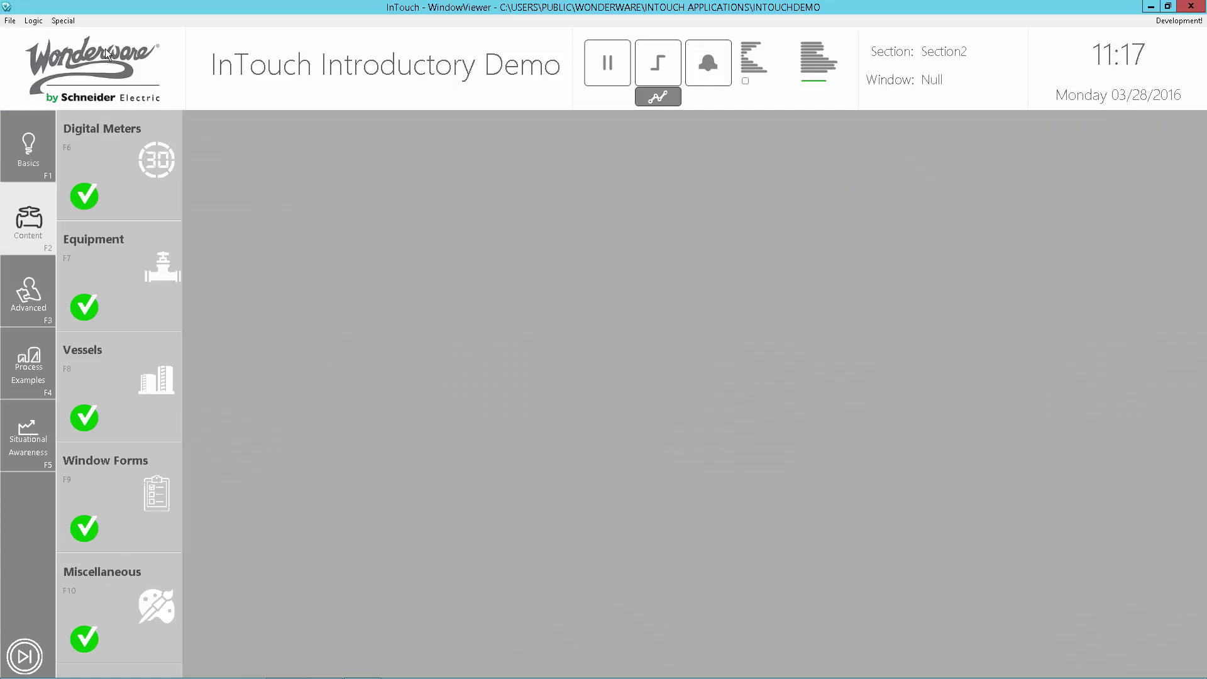
- Return to the Basics Buttons window, then switch to InTouch WindowMaker
{"action": "left_click", "coordinate": [107, 55]}
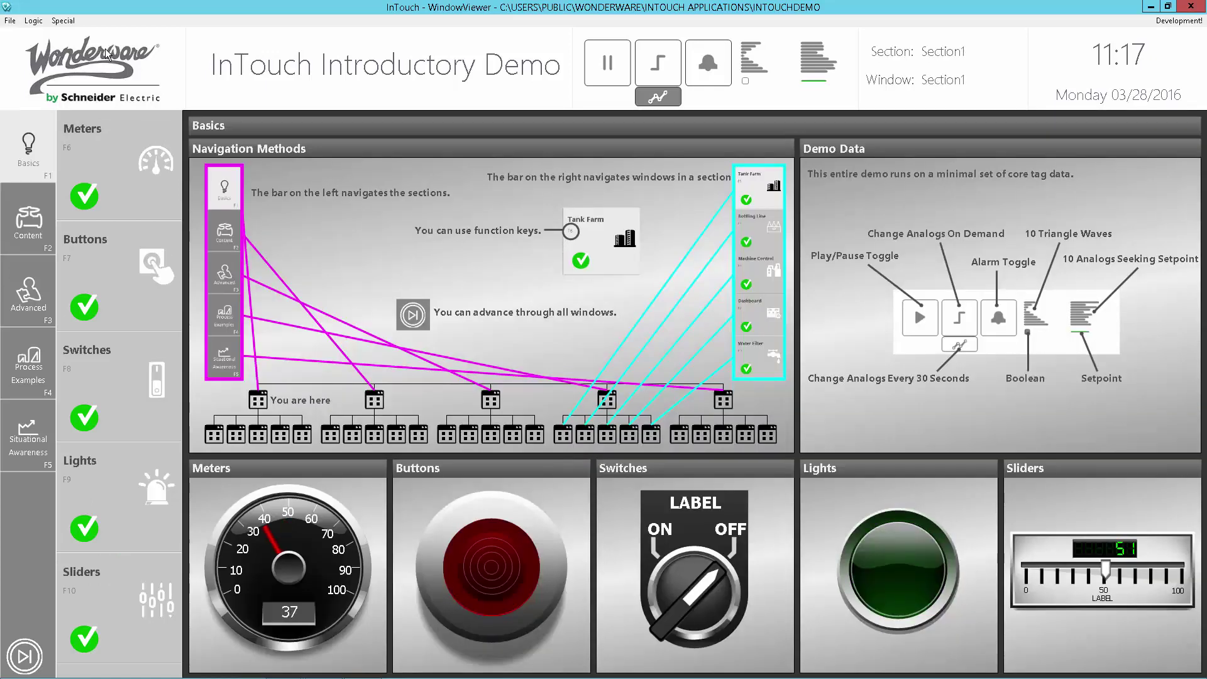
{"action": "left_click", "coordinate": [104, 282]}
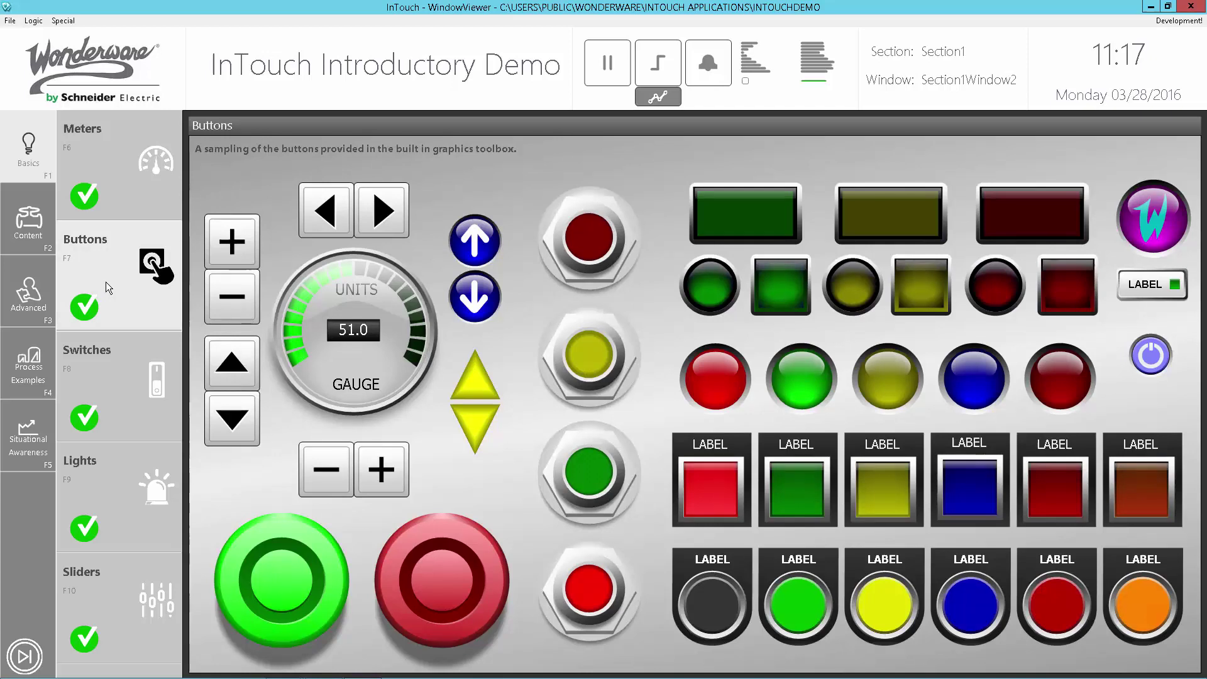
{"action": "key", "text": "alt+Tab"}
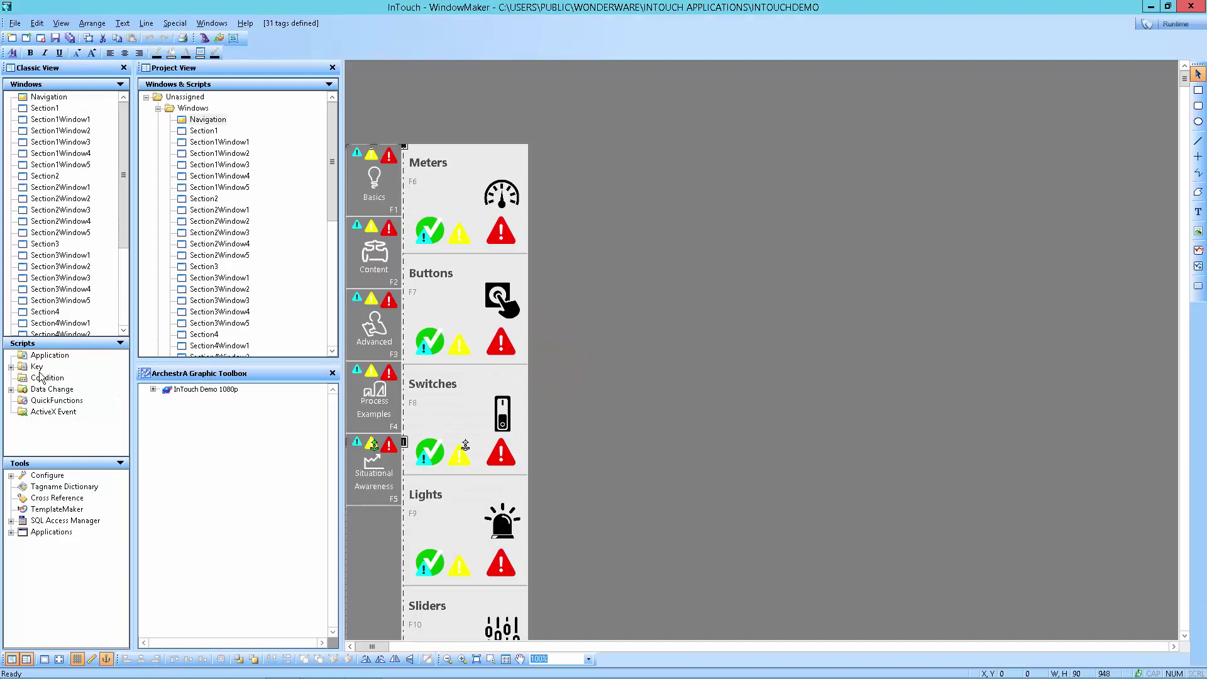
- Open the NavWindowSelected data change script and highlight its Show( NavWindowSelected); line
{"action": "left_click", "coordinate": [11, 390]}
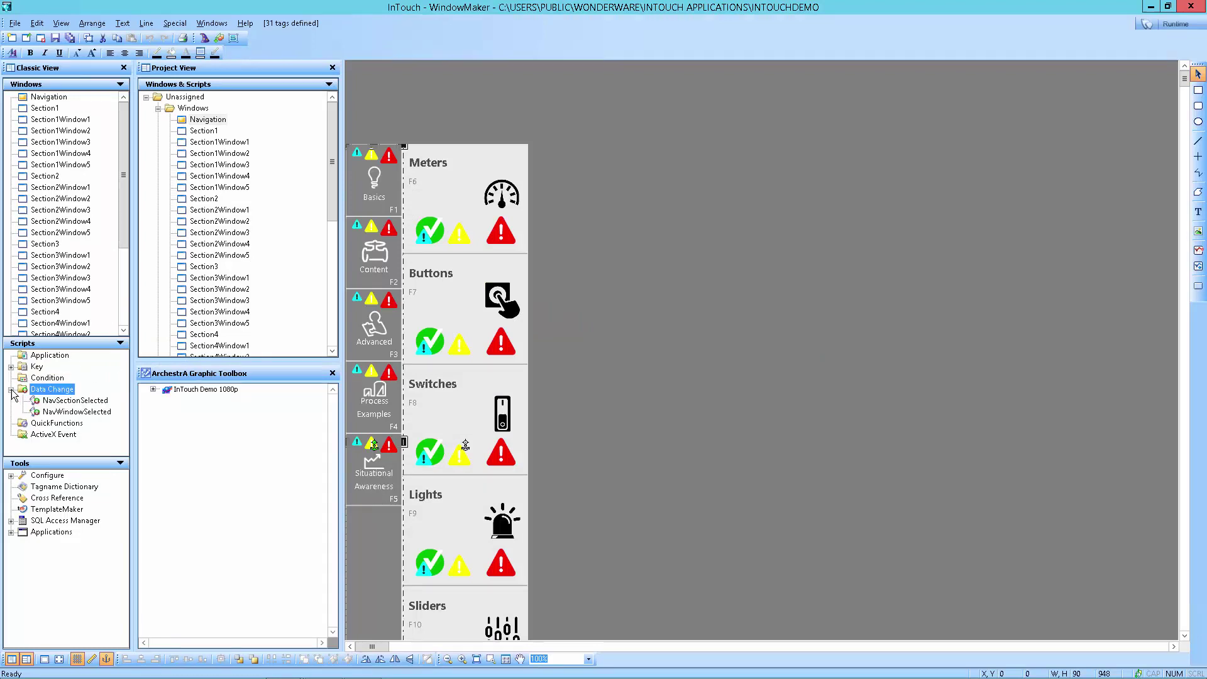
{"action": "double_click", "coordinate": [72, 414]}
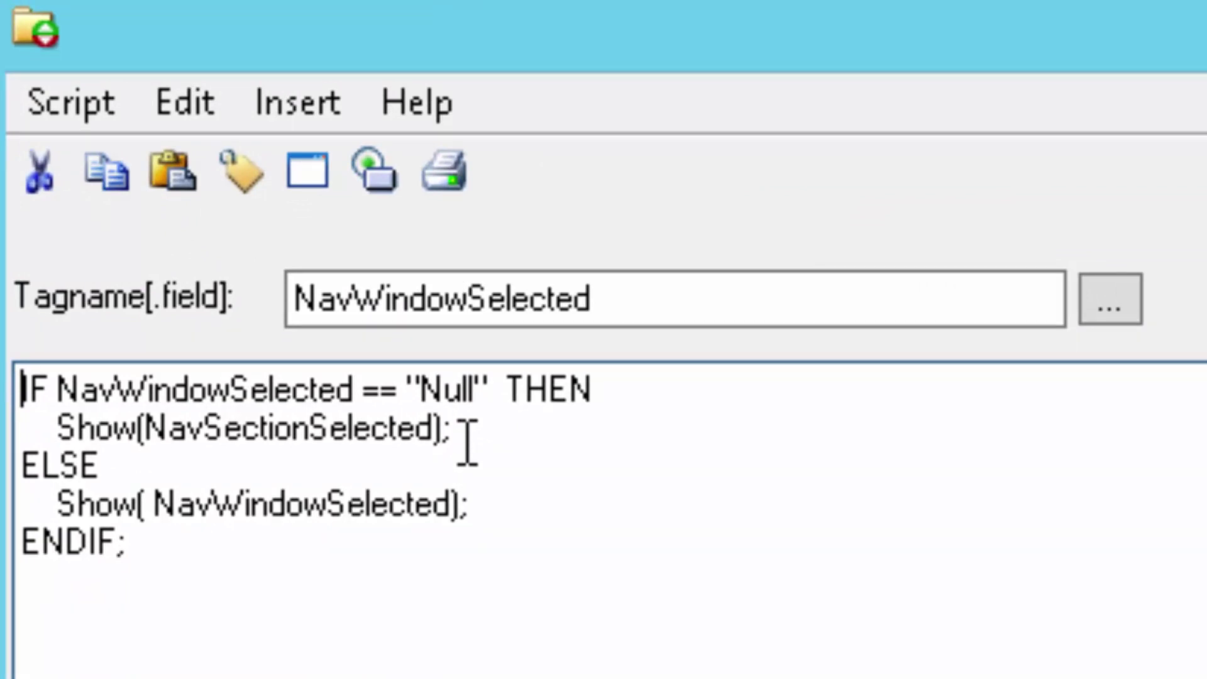
{"action": "left_click_drag", "start_coordinate": [480, 503], "coordinate": [61, 503]}
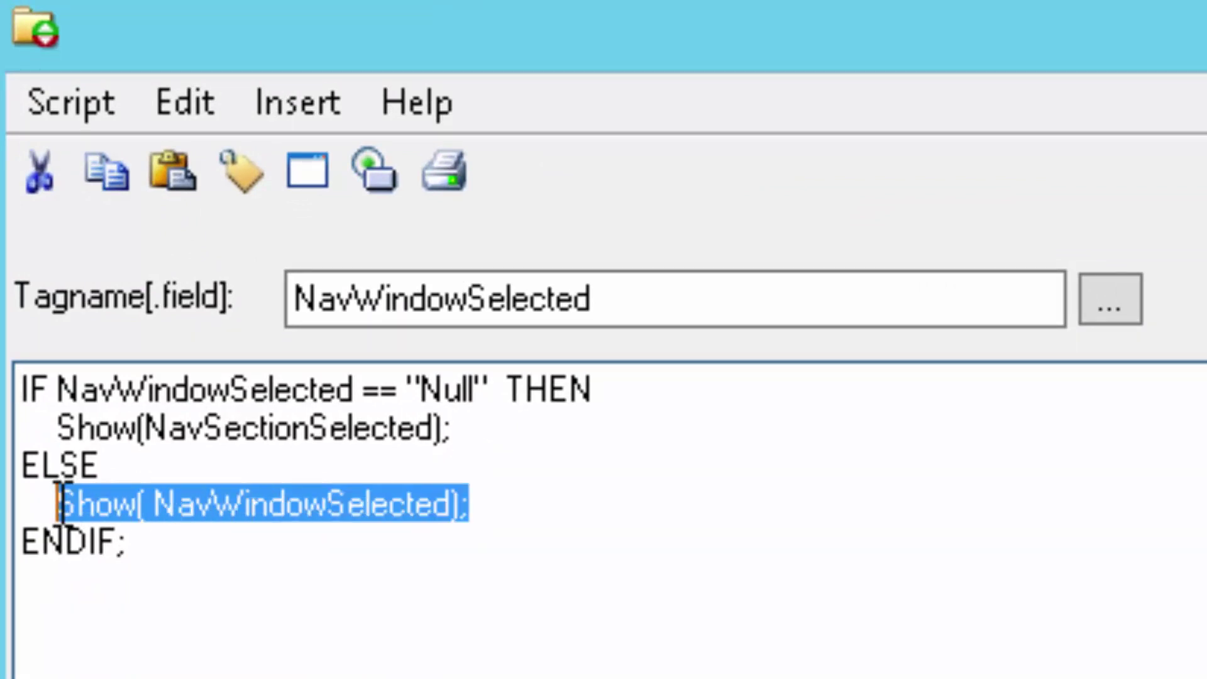
{"action": "left_click", "coordinate": [582, 510]}
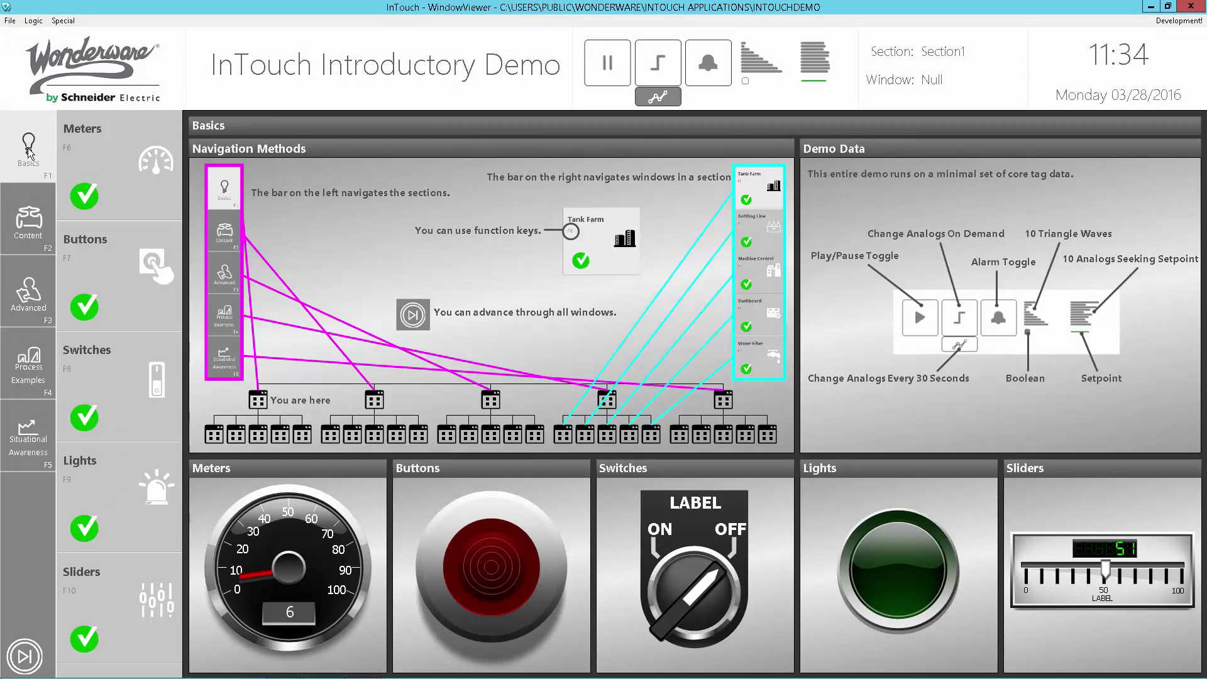
- Switch through the Content, Advanced and Process Examples sections of the demo
{"action": "left_click", "coordinate": [31, 234]}
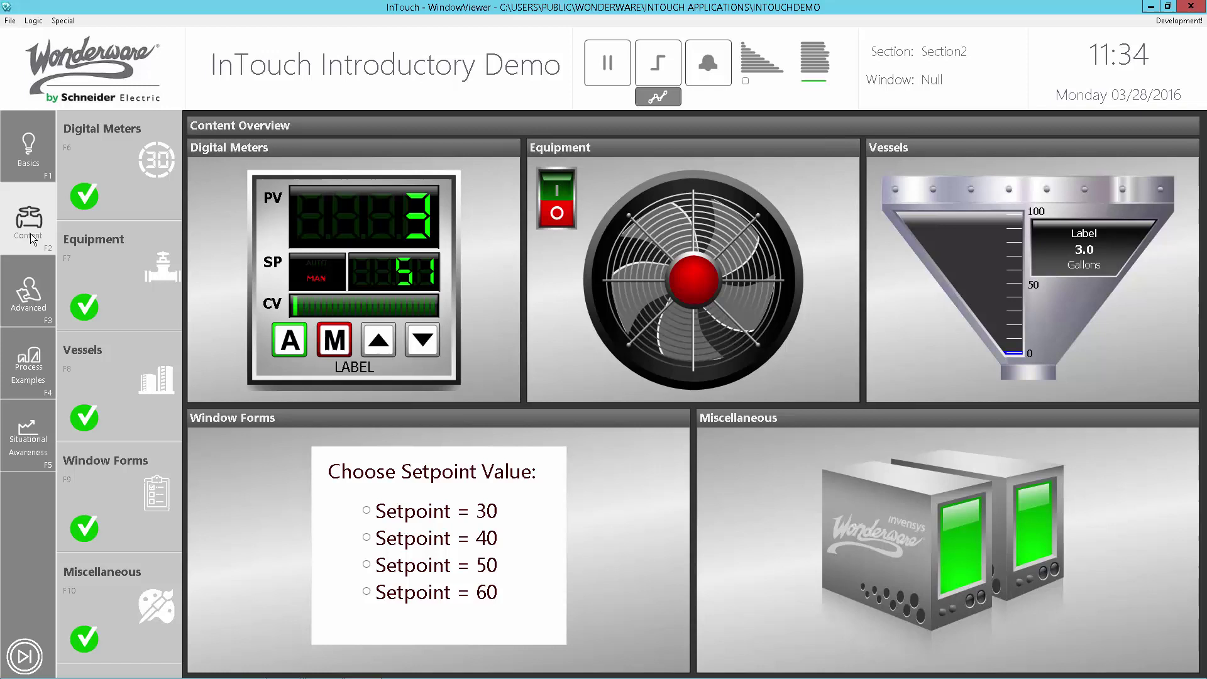
{"action": "left_click", "coordinate": [34, 300]}
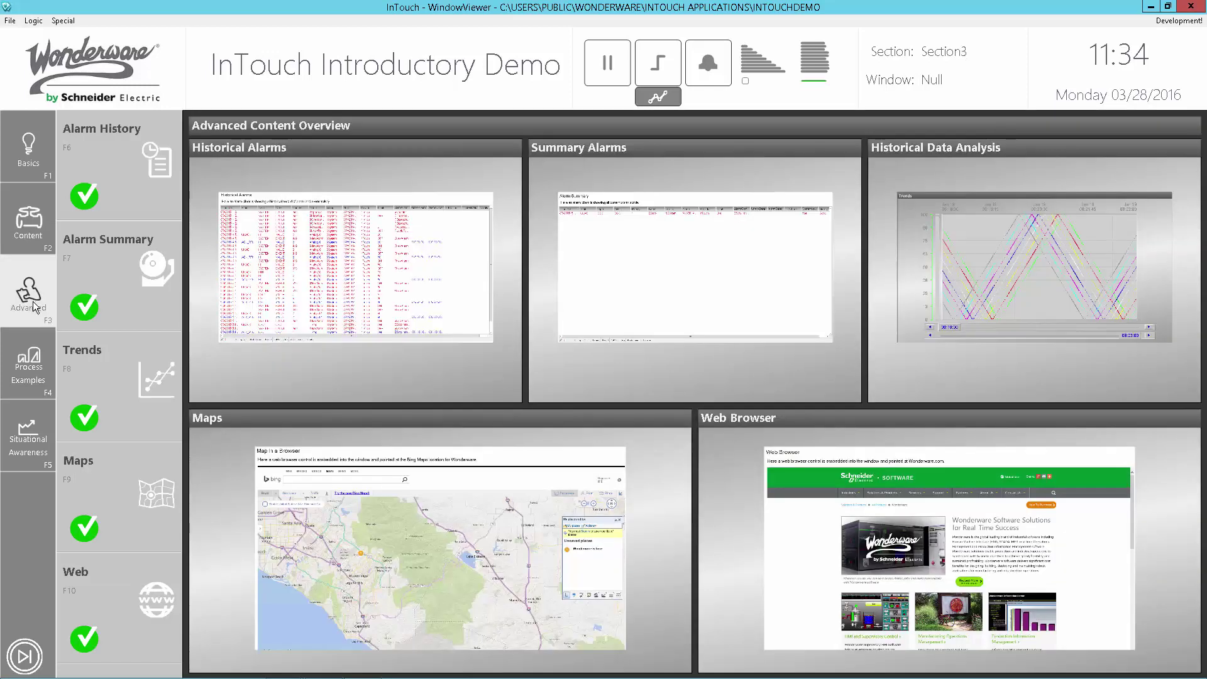
{"action": "left_click", "coordinate": [32, 368]}
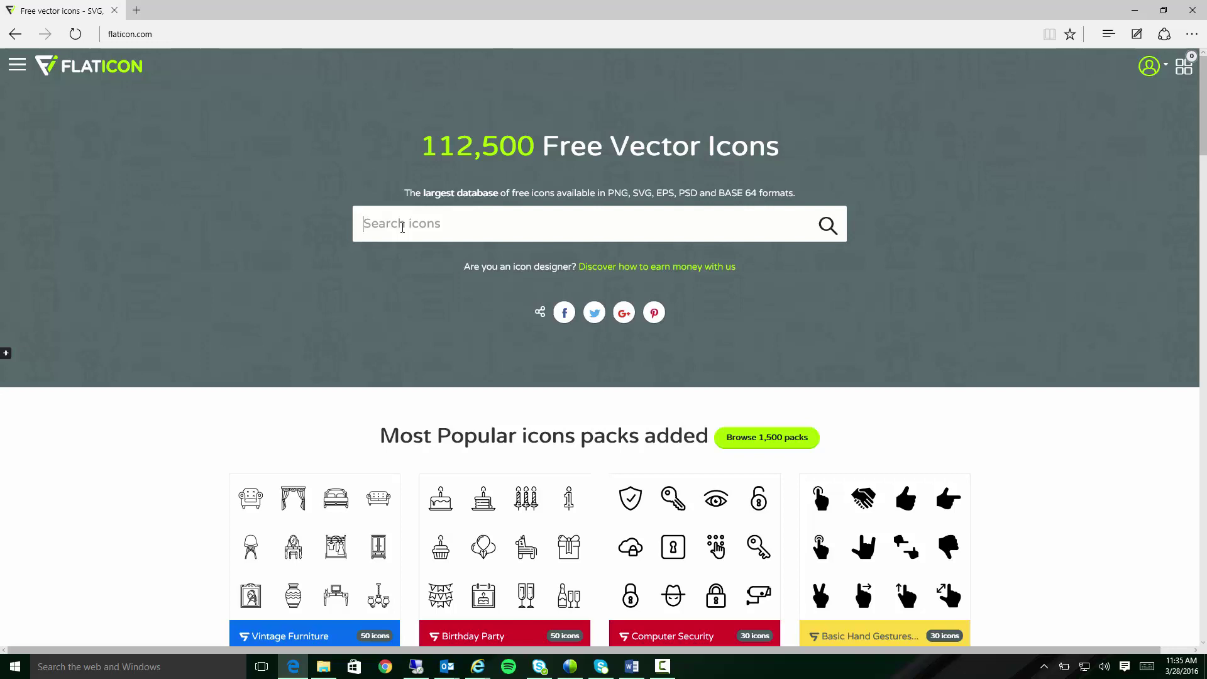
- Search Flaticon for 'Report' and start the Analytic report icon's PNG download
{"action": "type", "text": "Repor"}
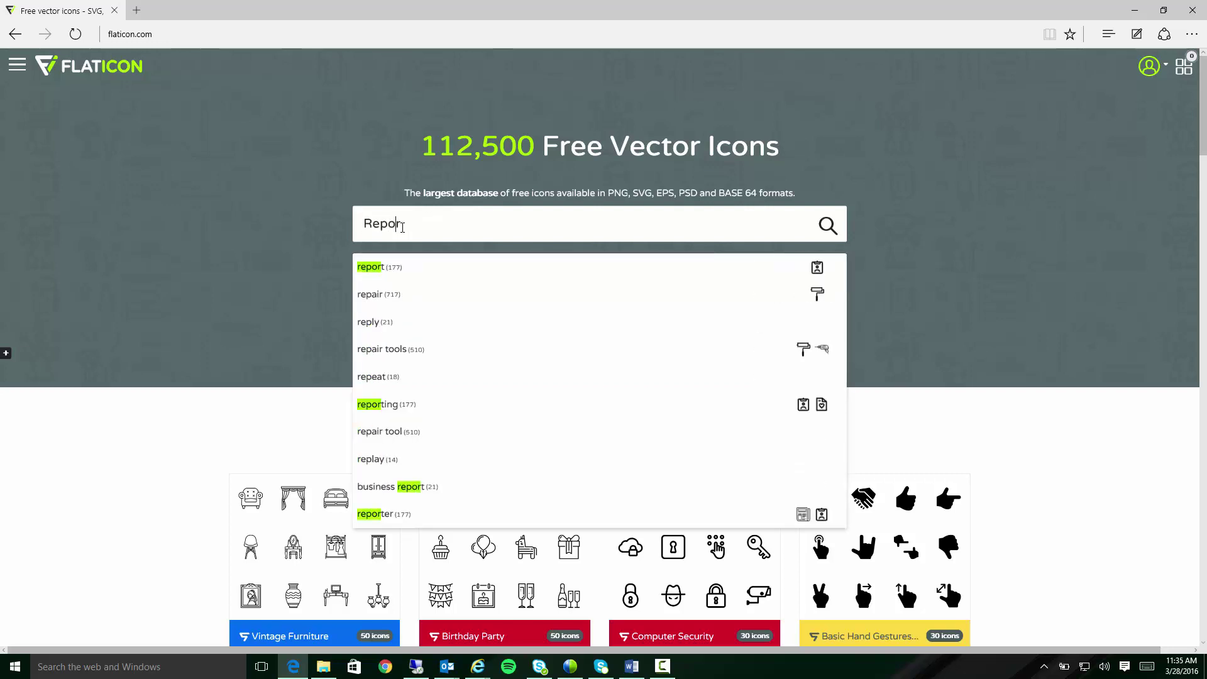
{"action": "type", "text": "t"}
{"action": "key", "text": "Return"}
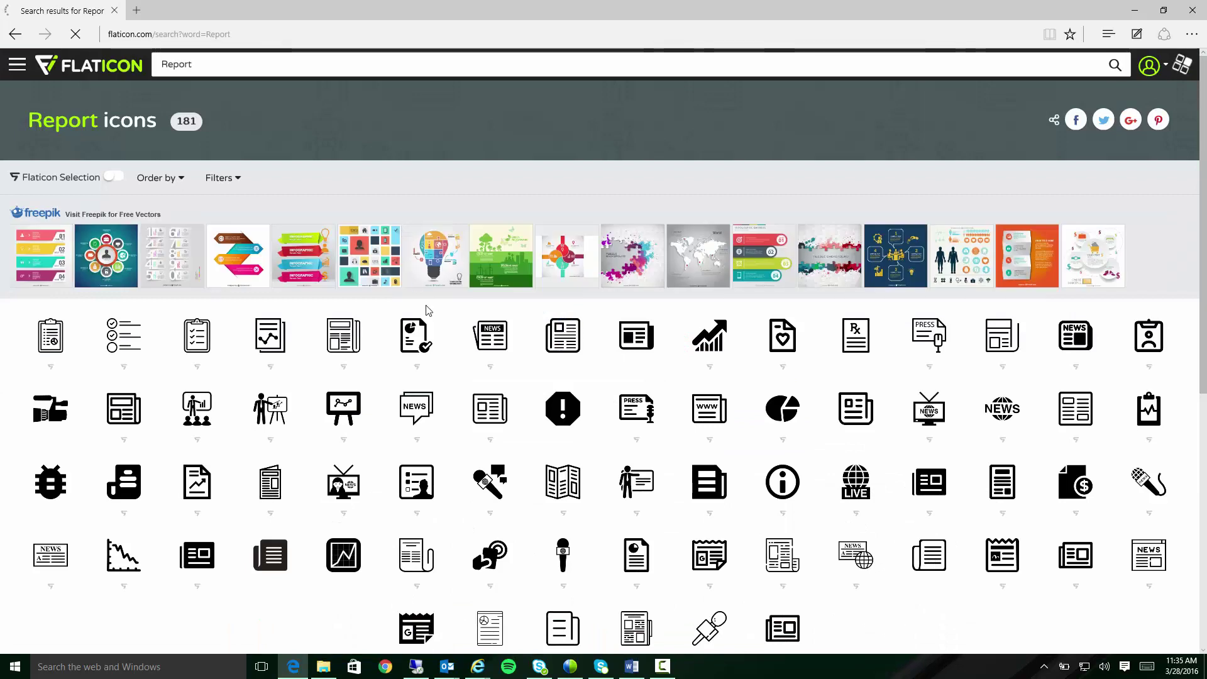
{"action": "scroll", "coordinate": [395, 426], "scroll_direction": "down", "scroll_amount": 3}
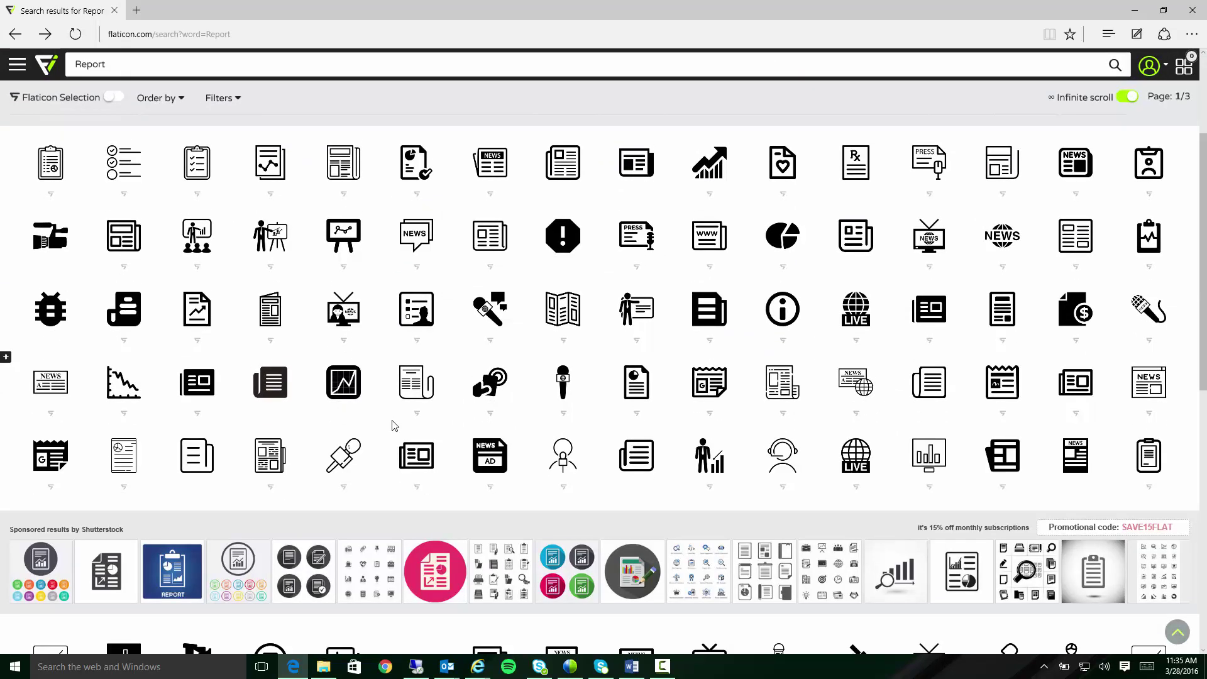
{"action": "mouse_move", "coordinate": [416, 334]}
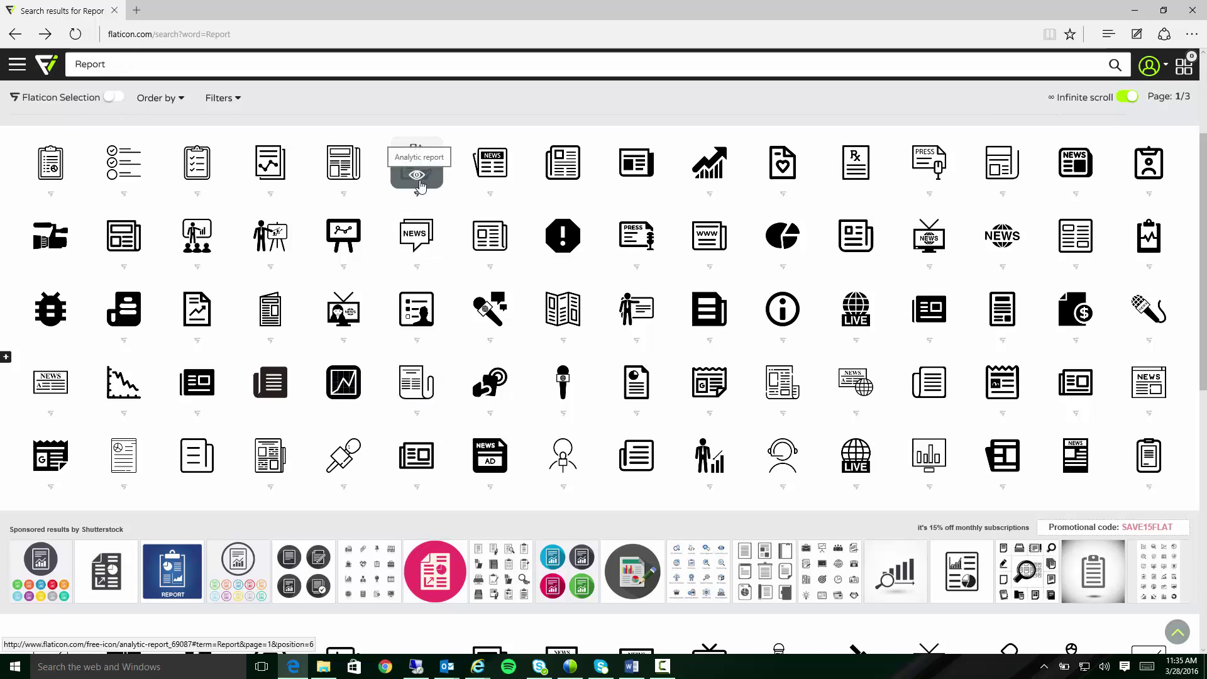
{"action": "left_click", "coordinate": [415, 180]}
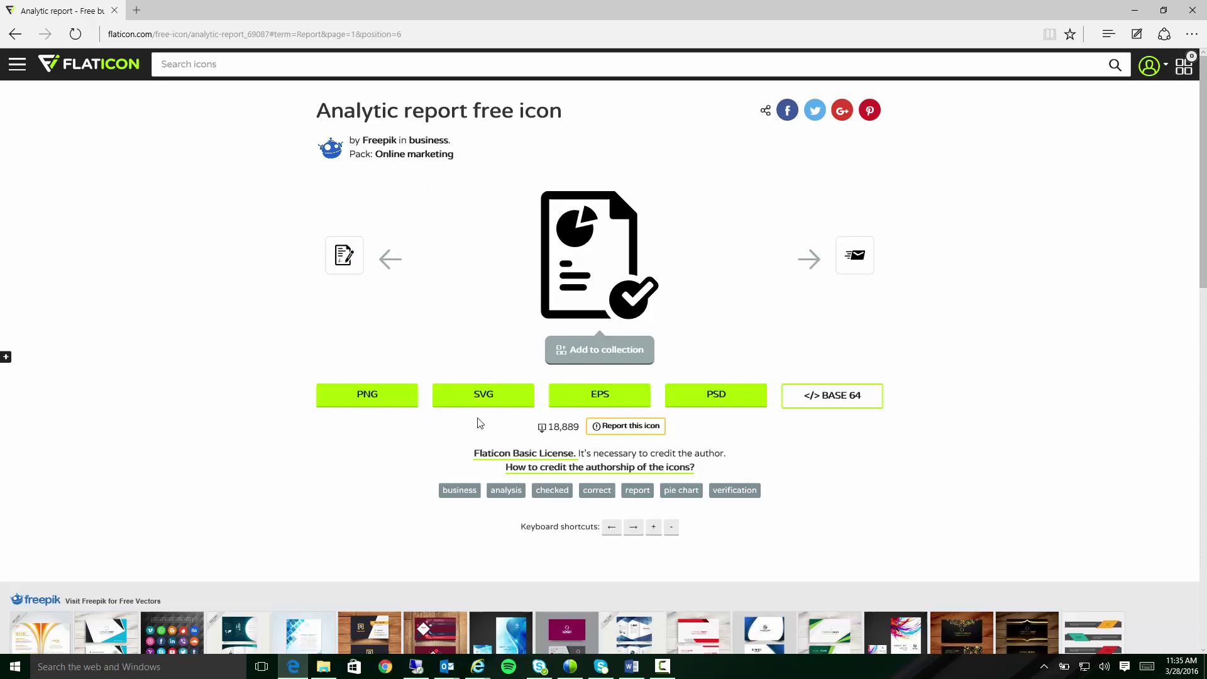
{"action": "left_click", "coordinate": [398, 400]}
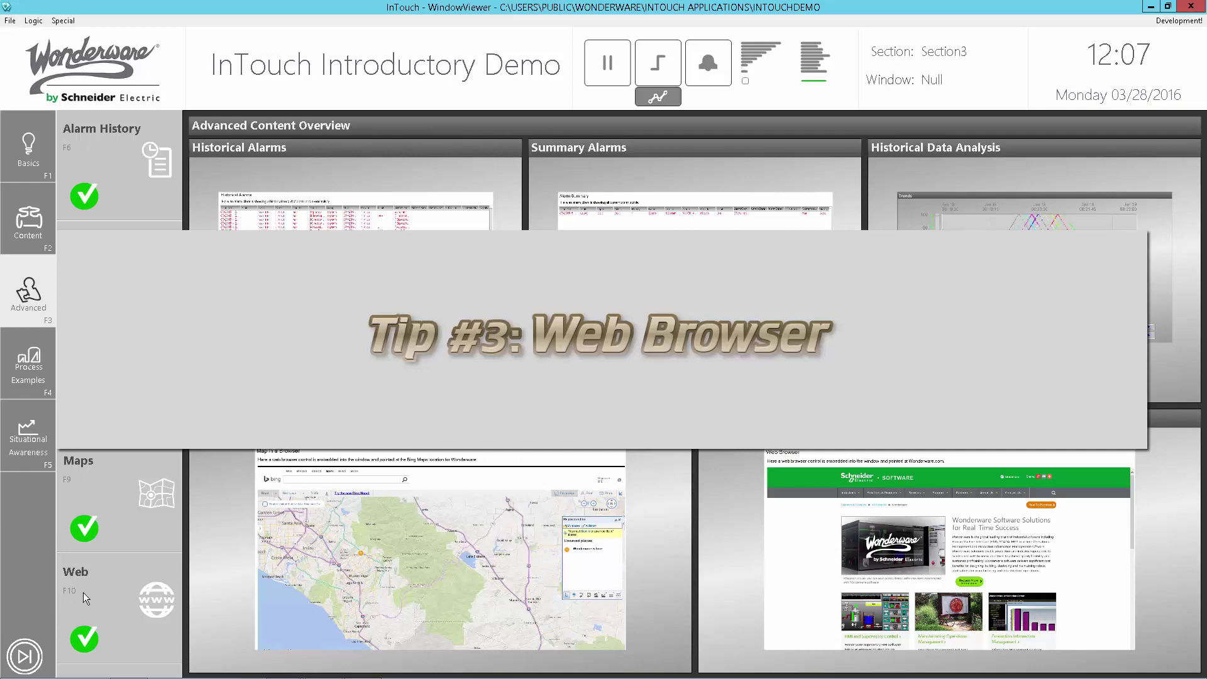
- Browse the embedded Wonderware site in the Web window, then switch to WindowMaker
{"action": "left_click", "coordinate": [107, 590]}
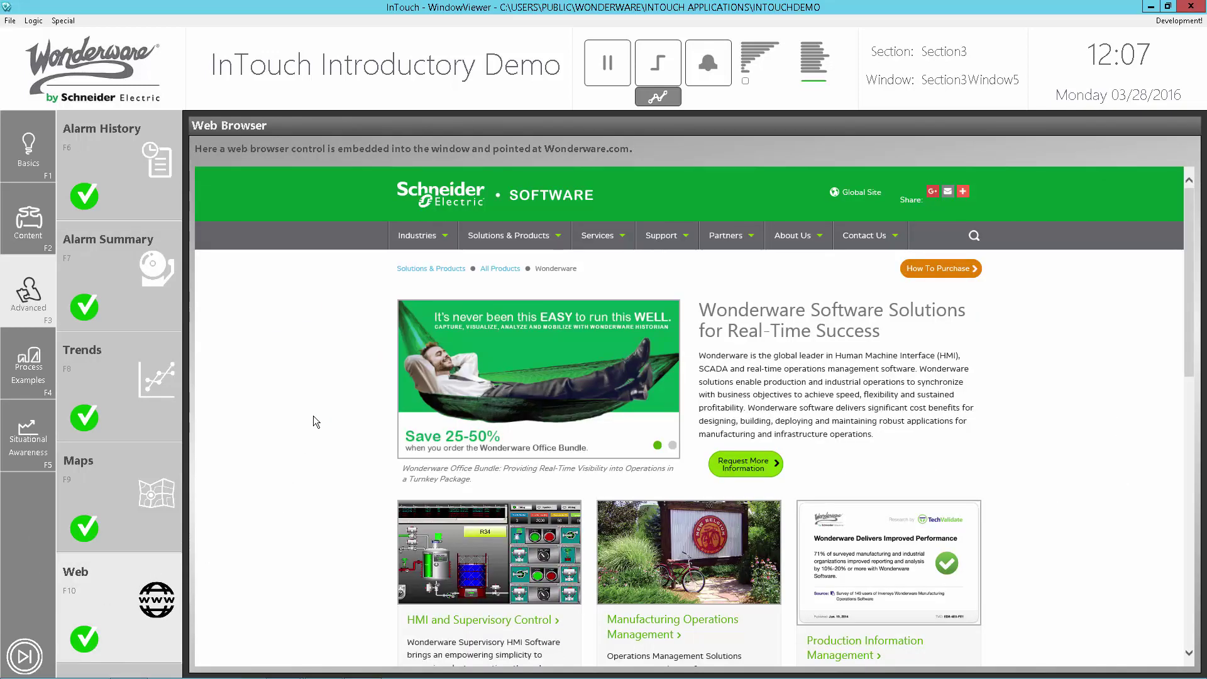
{"action": "scroll", "coordinate": [324, 424], "scroll_direction": "down", "scroll_amount": 4}
{"action": "scroll", "coordinate": [323, 420], "scroll_direction": "down", "scroll_amount": 4}
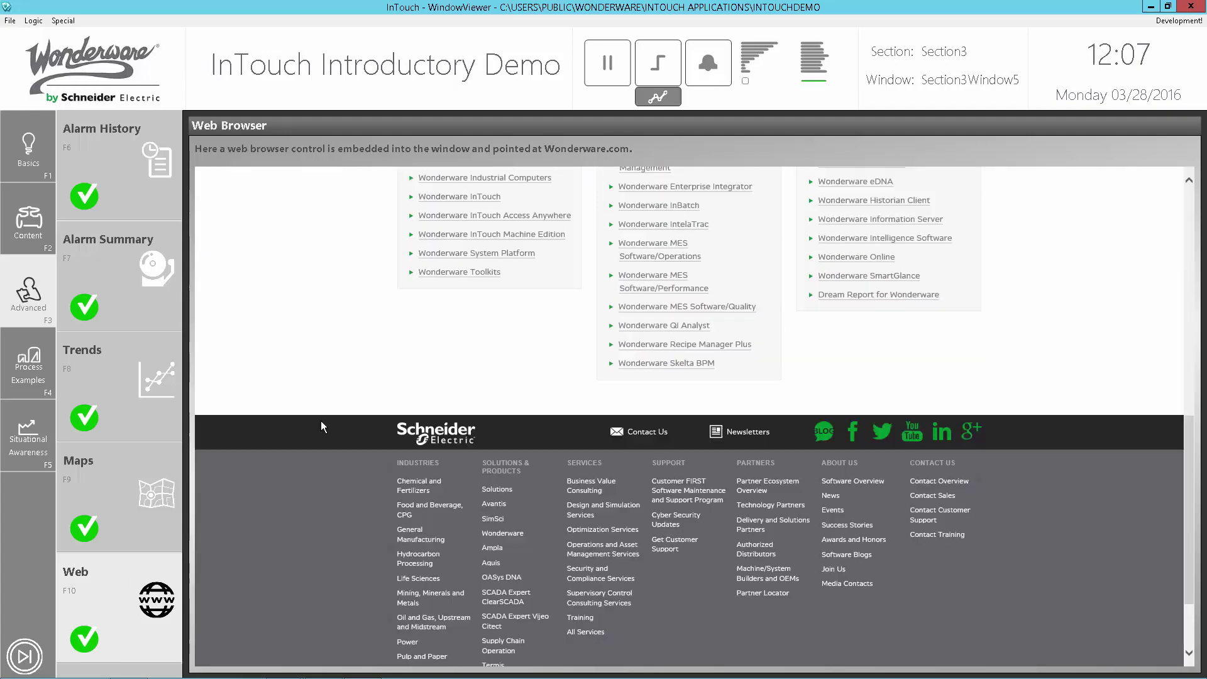
{"action": "scroll", "coordinate": [321, 421], "scroll_direction": "up", "scroll_amount": 1}
{"action": "scroll", "coordinate": [319, 420], "scroll_direction": "up", "scroll_amount": 7}
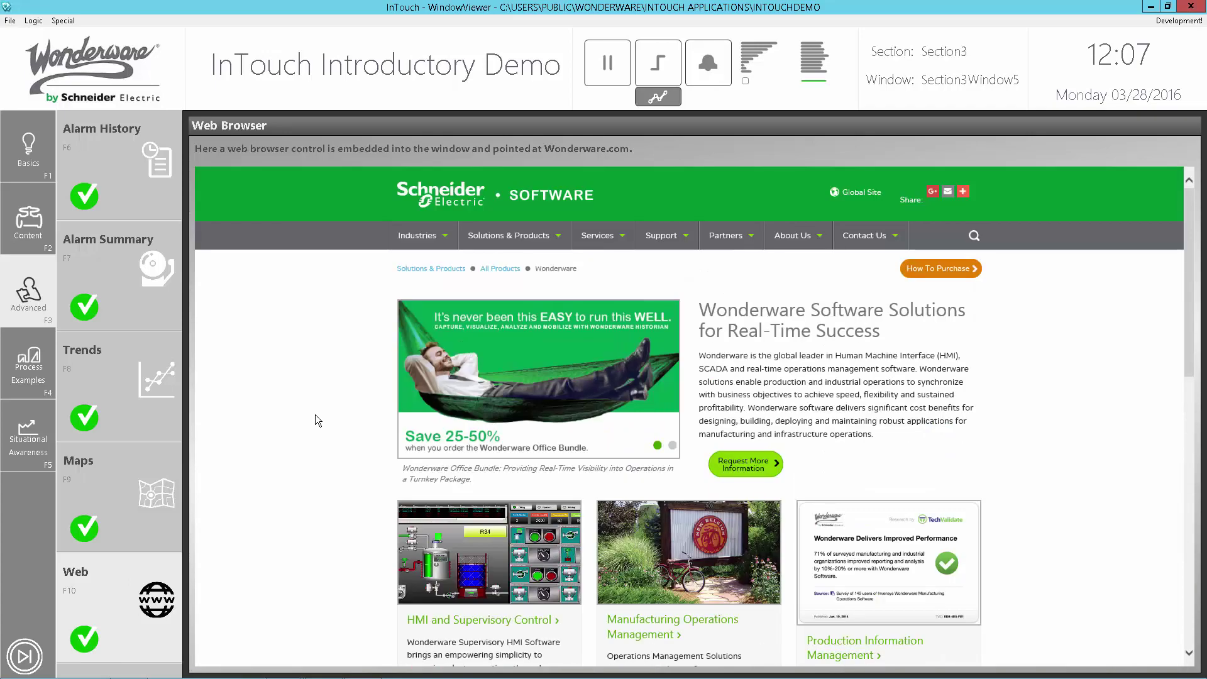
{"action": "scroll", "coordinate": [604, 415], "scroll_direction": "up", "scroll_amount": 3}
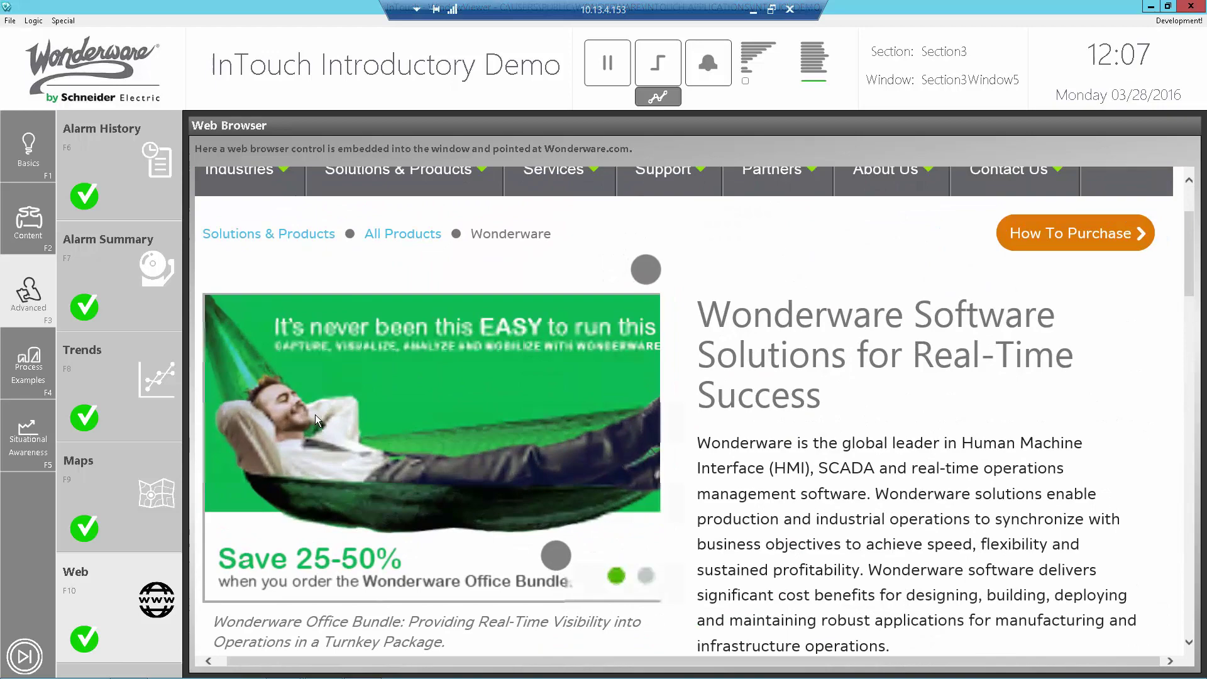
{"action": "scroll", "coordinate": [604, 415], "scroll_direction": "down", "scroll_amount": 3}
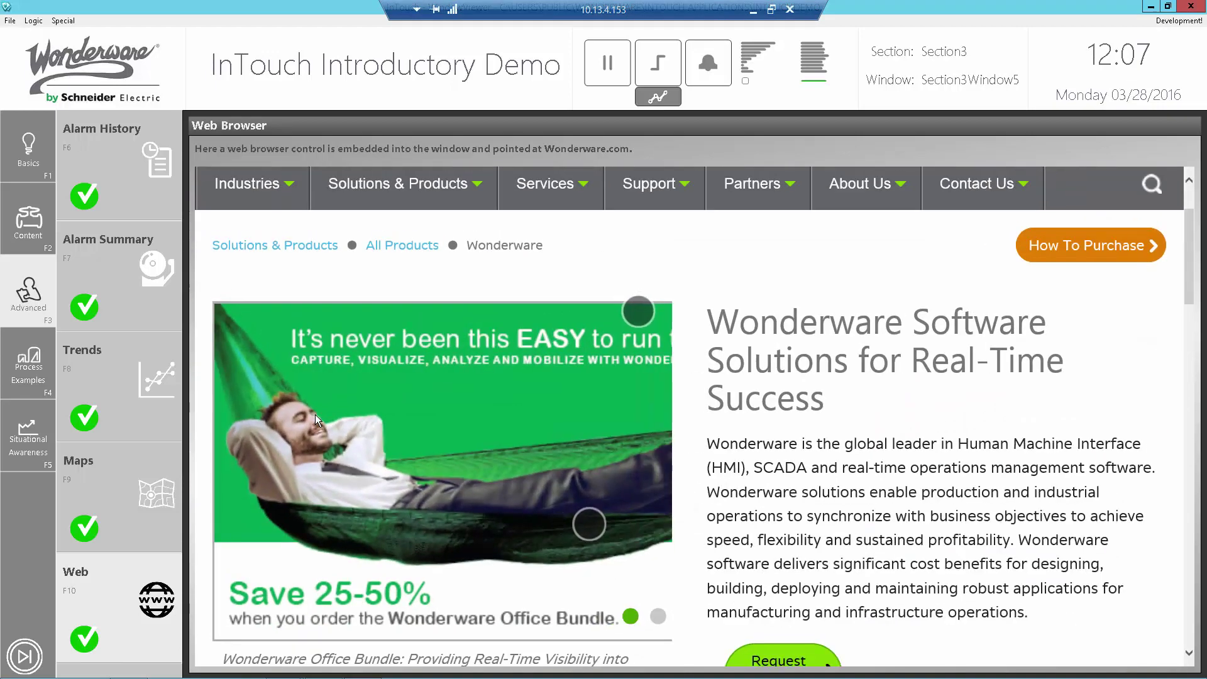
{"action": "scroll", "coordinate": [618, 418], "scroll_direction": "down", "scroll_amount": 3}
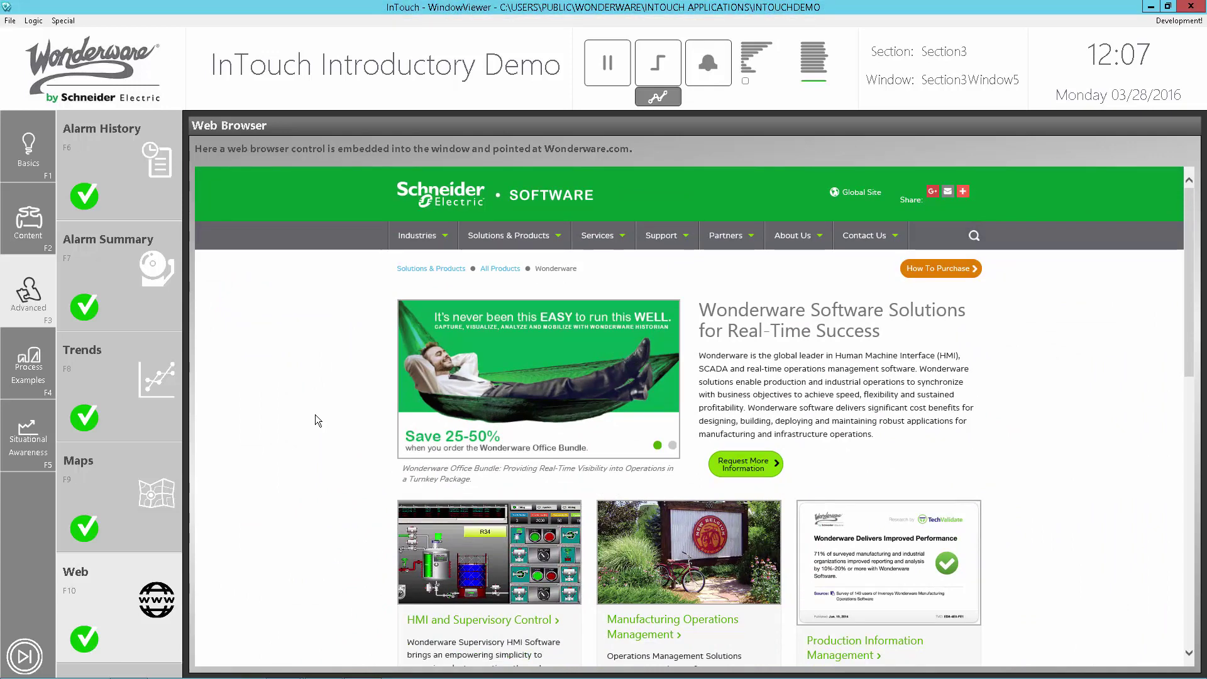
{"action": "key", "text": "alt+Tab"}
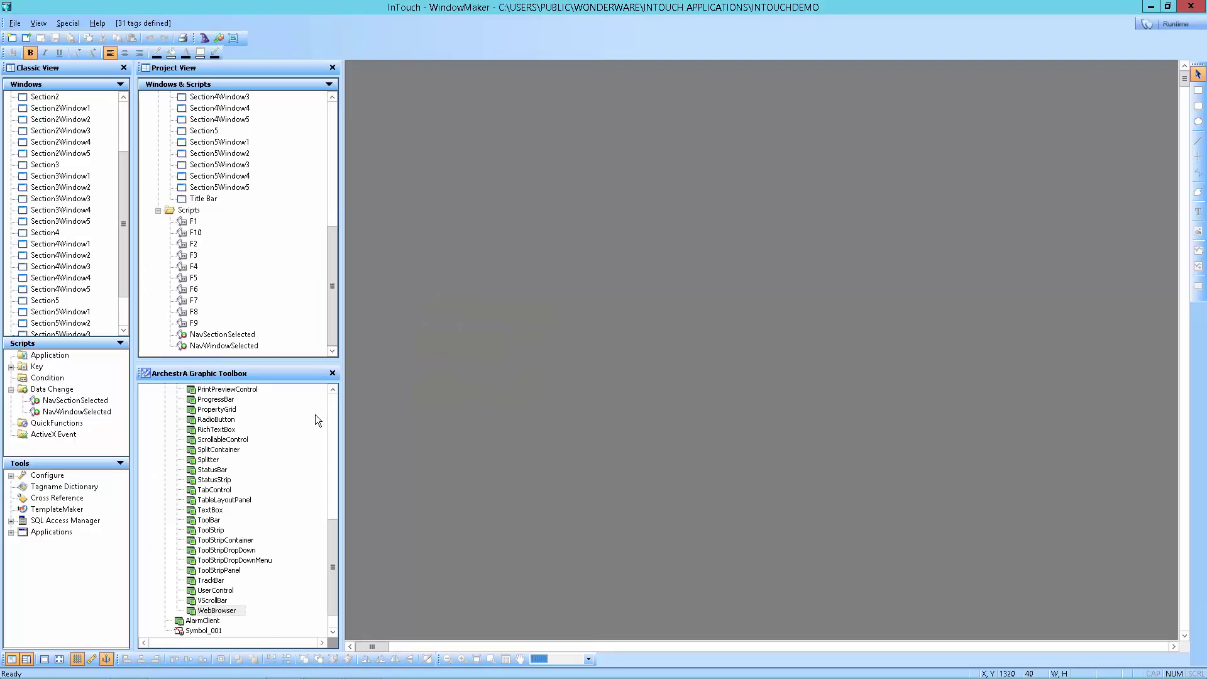
- Import the System.Windows.Forms.dll client controls into the application
{"action": "left_click", "coordinate": [15, 24]}
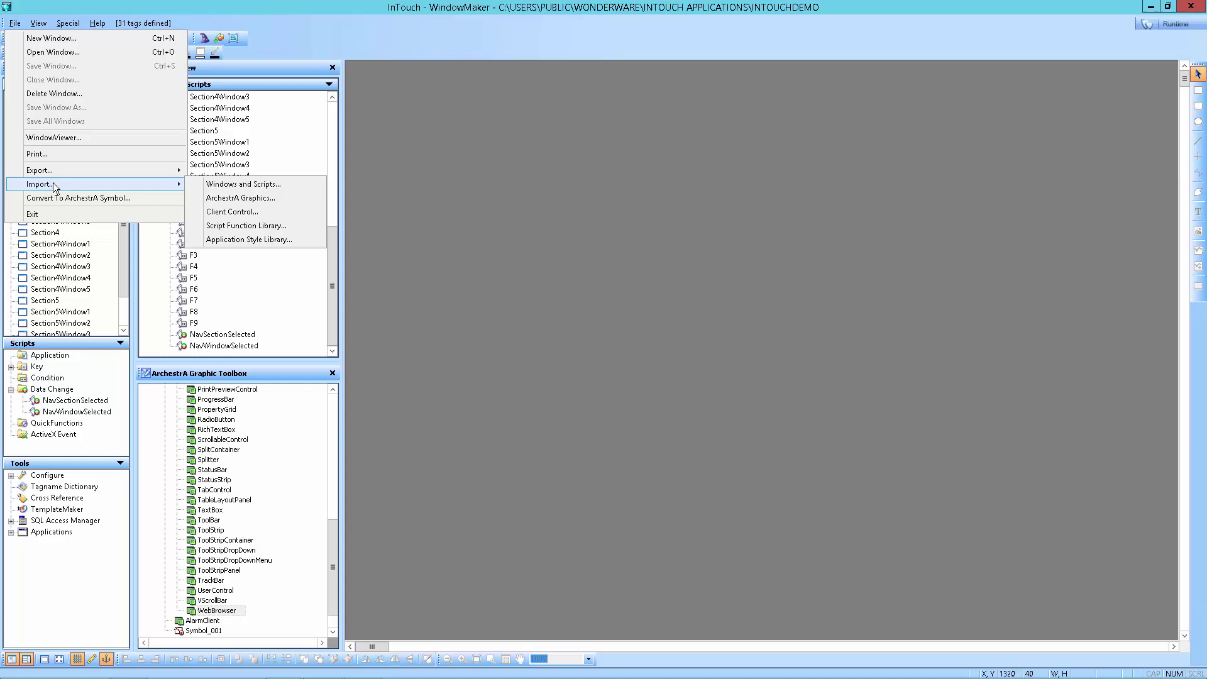
{"action": "mouse_move", "coordinate": [39, 184]}
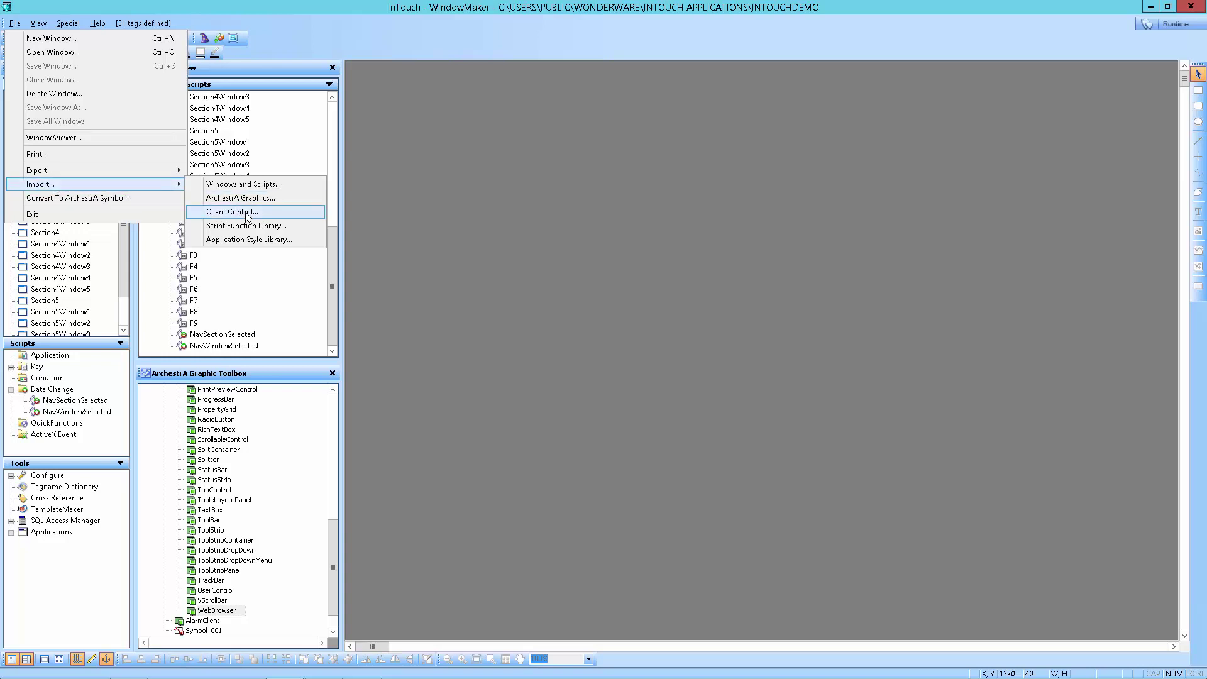
{"action": "left_click", "coordinate": [245, 213]}
{"action": "left_click", "coordinate": [559, 405]}
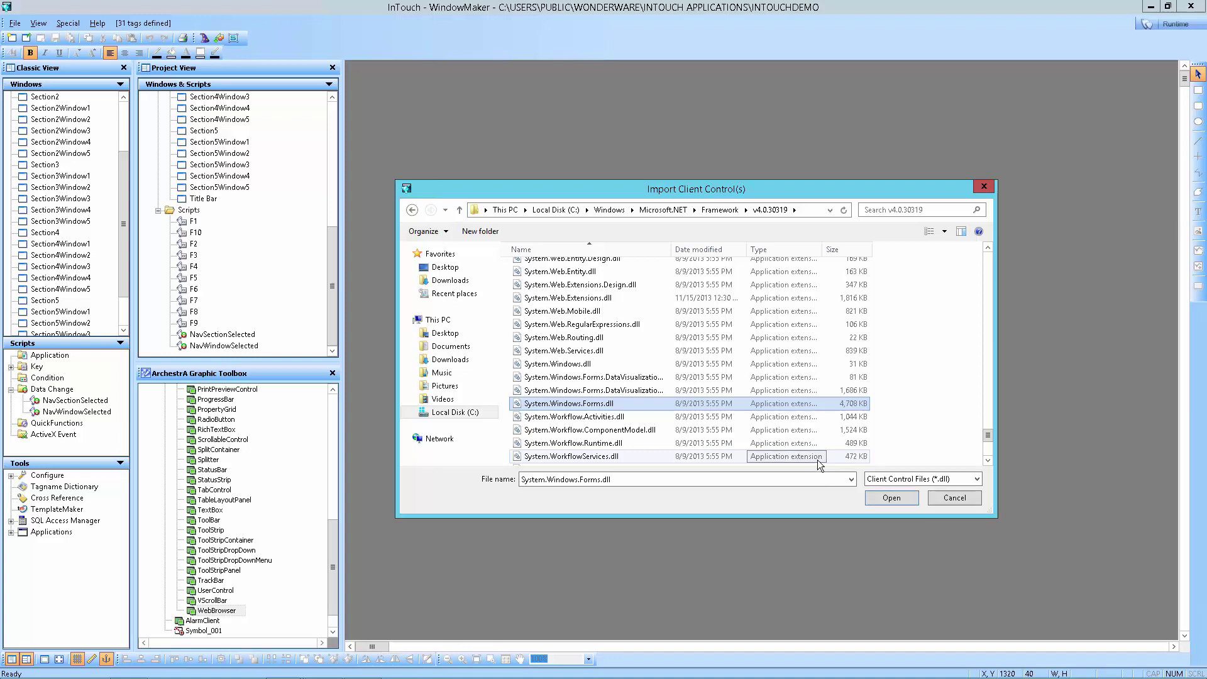
{"action": "left_click", "coordinate": [912, 494]}
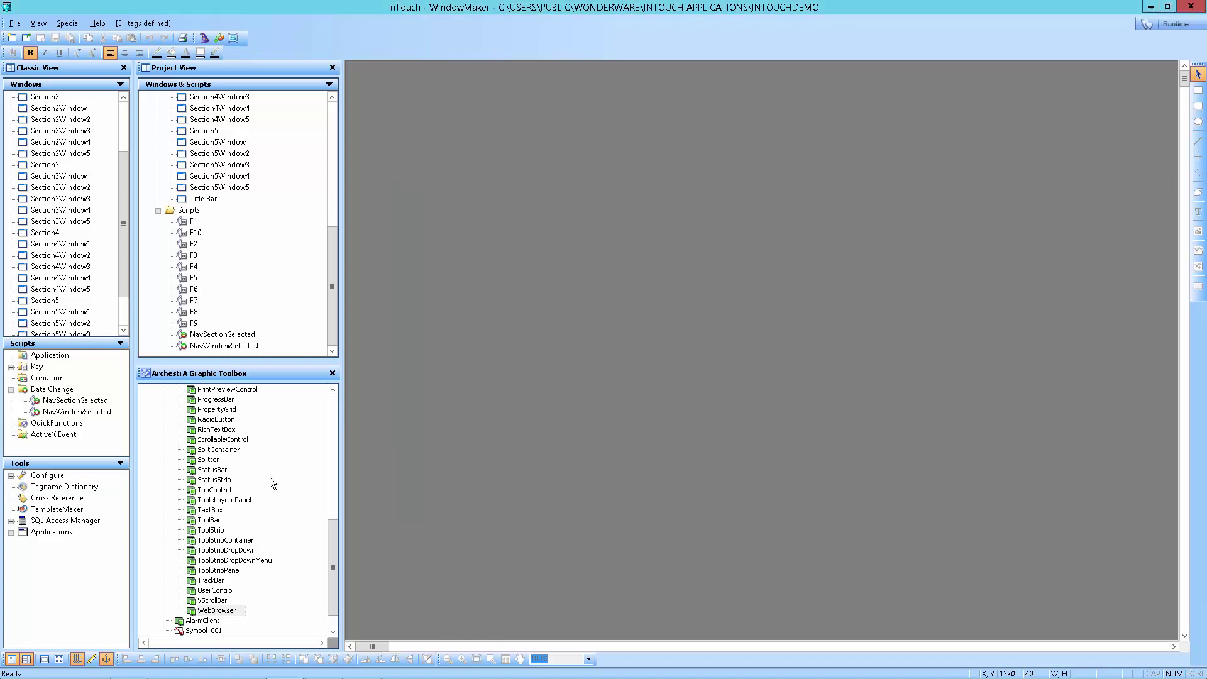
- Find the Web_Browser graphic in the ArchestrA Graphic Toolbox and open it for editing
{"action": "left_click_drag", "start_coordinate": [335, 550], "coordinate": [363, 433]}
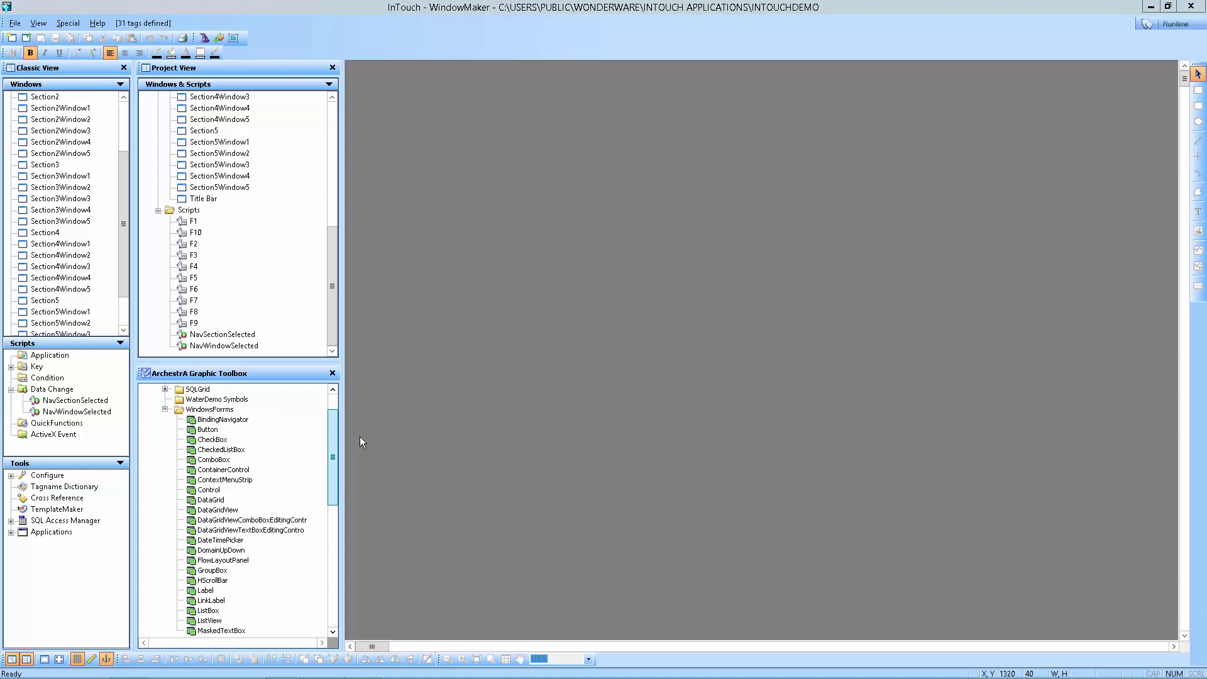
{"action": "left_click_drag", "start_coordinate": [360, 427], "coordinate": [357, 439]}
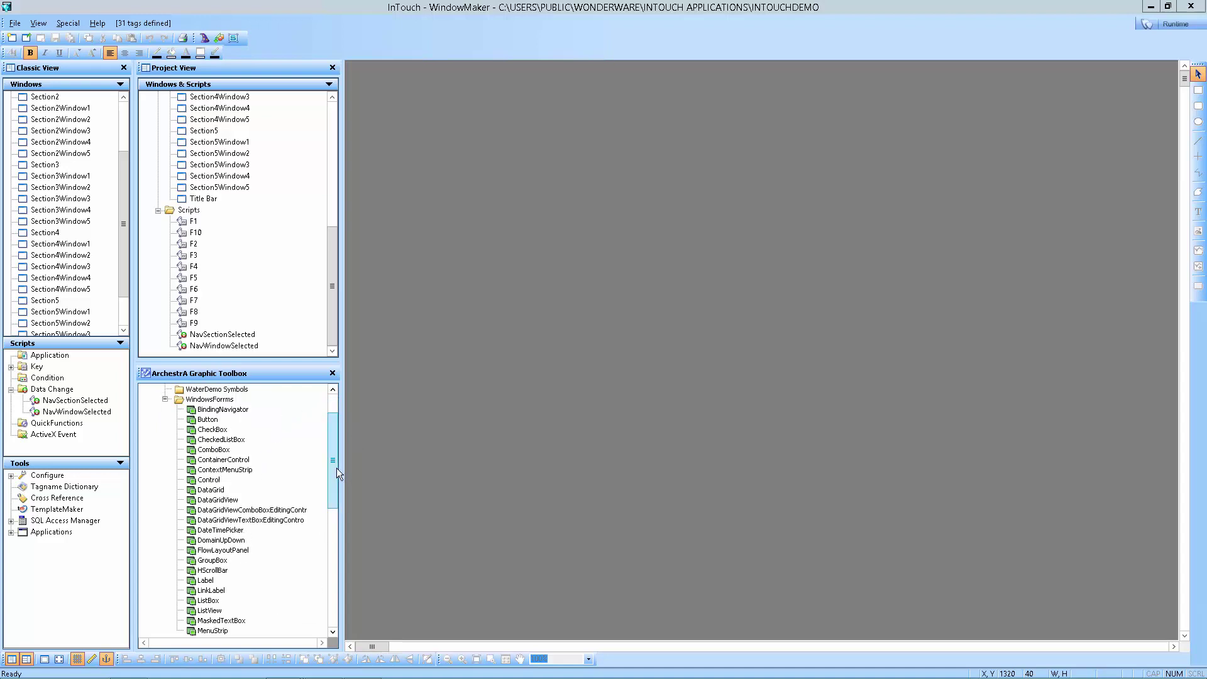
{"action": "left_click_drag", "start_coordinate": [337, 468], "coordinate": [327, 577]}
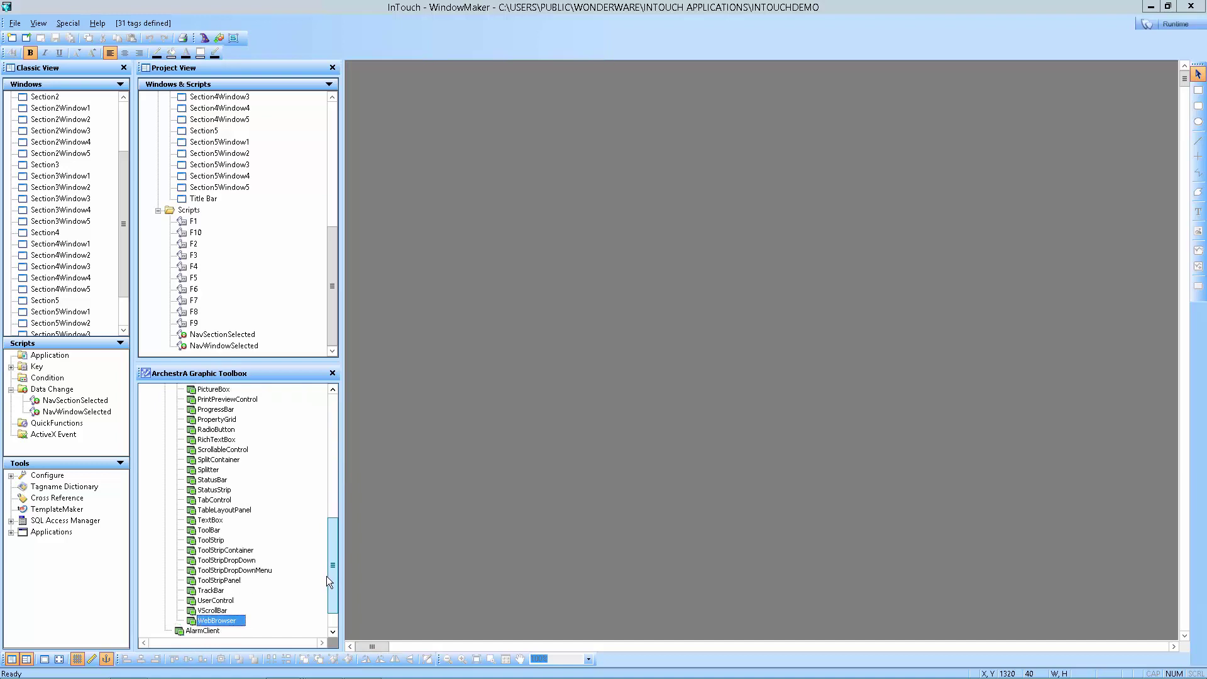
{"action": "double_click", "coordinate": [214, 621]}
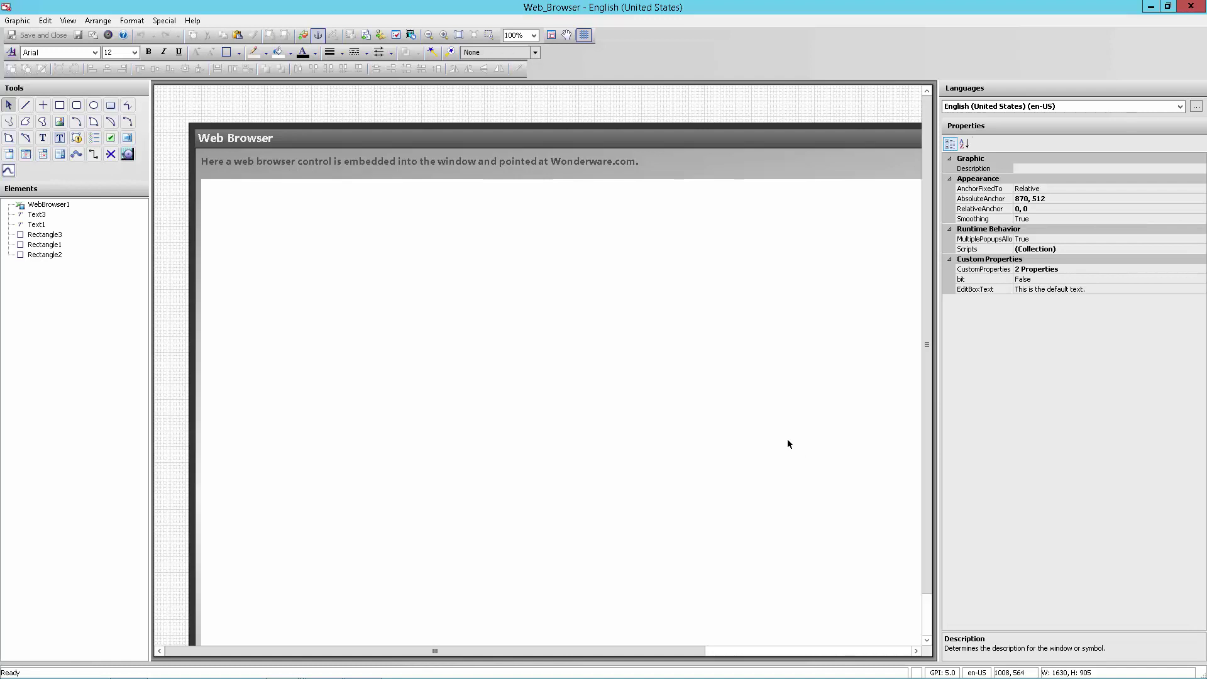
- Select WebBrowser1 and review its Url, software.schneider-electric.com/wonderware/
{"action": "left_click", "coordinate": [726, 334]}
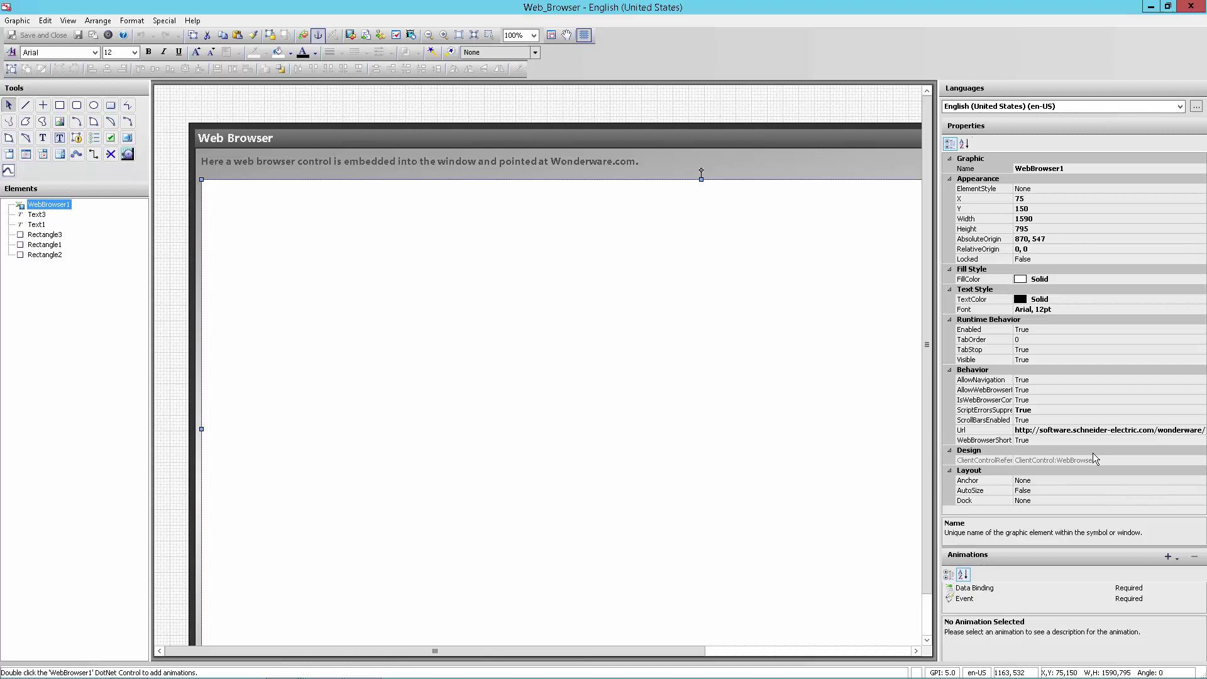
{"action": "left_click", "coordinate": [1023, 430]}
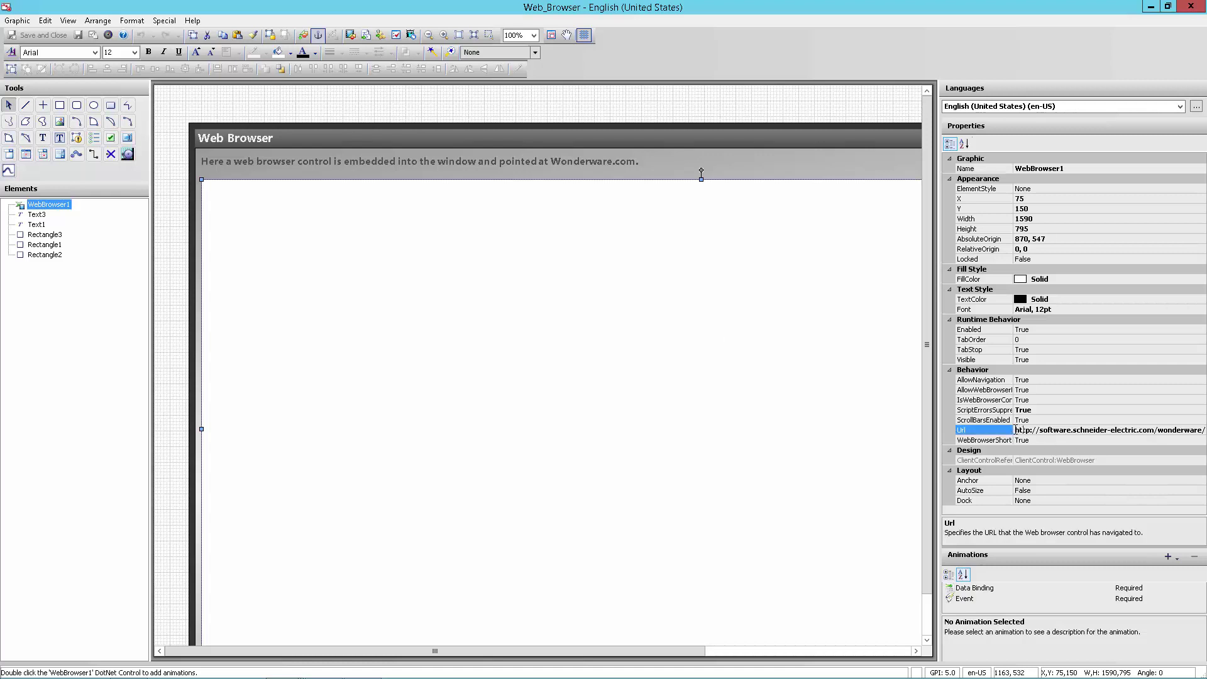
{"action": "left_click_drag", "start_coordinate": [1022, 430], "coordinate": [1195, 433]}
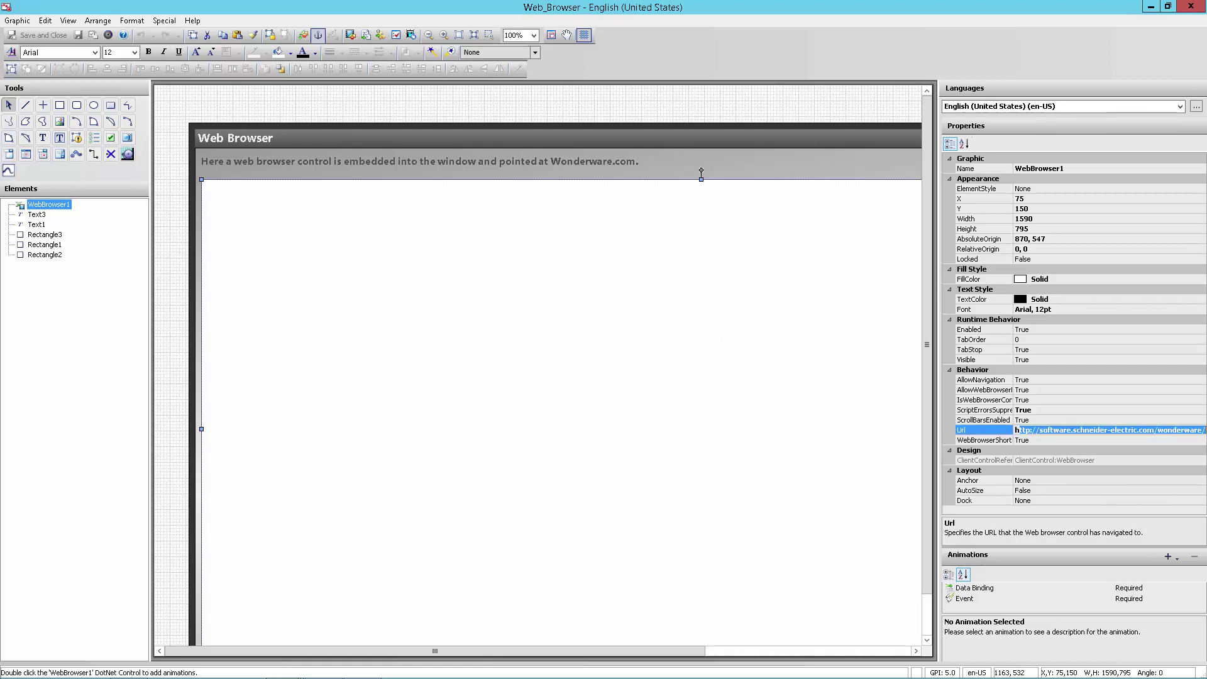
{"action": "left_click", "coordinate": [1195, 433]}
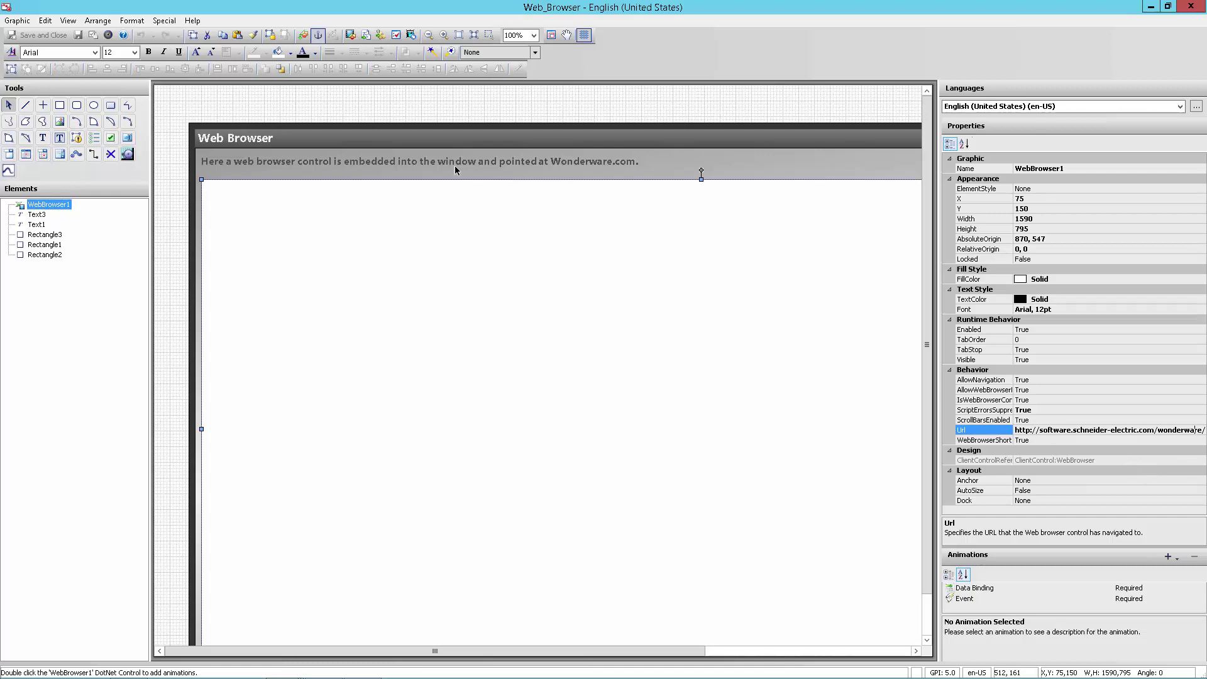
- Draw Button1 over the Web Browser title bar and give it an Action Scripts animation
{"action": "left_click", "coordinate": [111, 105]}
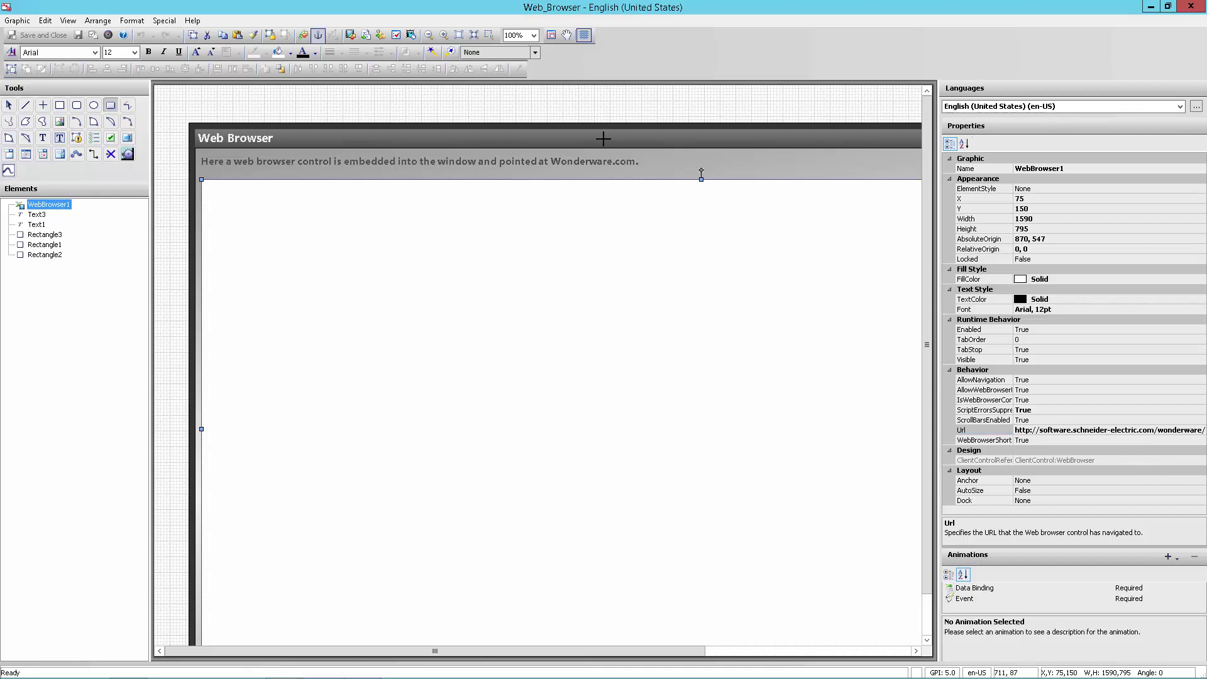
{"action": "left_click_drag", "start_coordinate": [600, 138], "coordinate": [779, 167]}
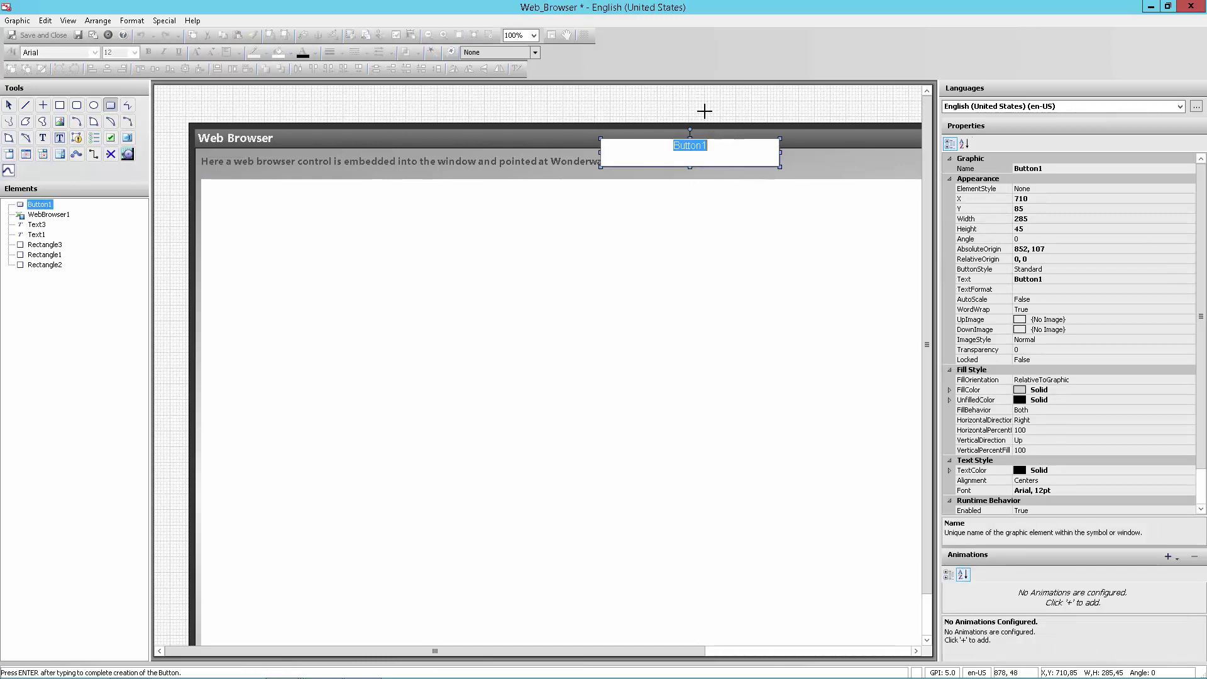
{"action": "key", "text": "Return"}
{"action": "double_click", "coordinate": [719, 156]}
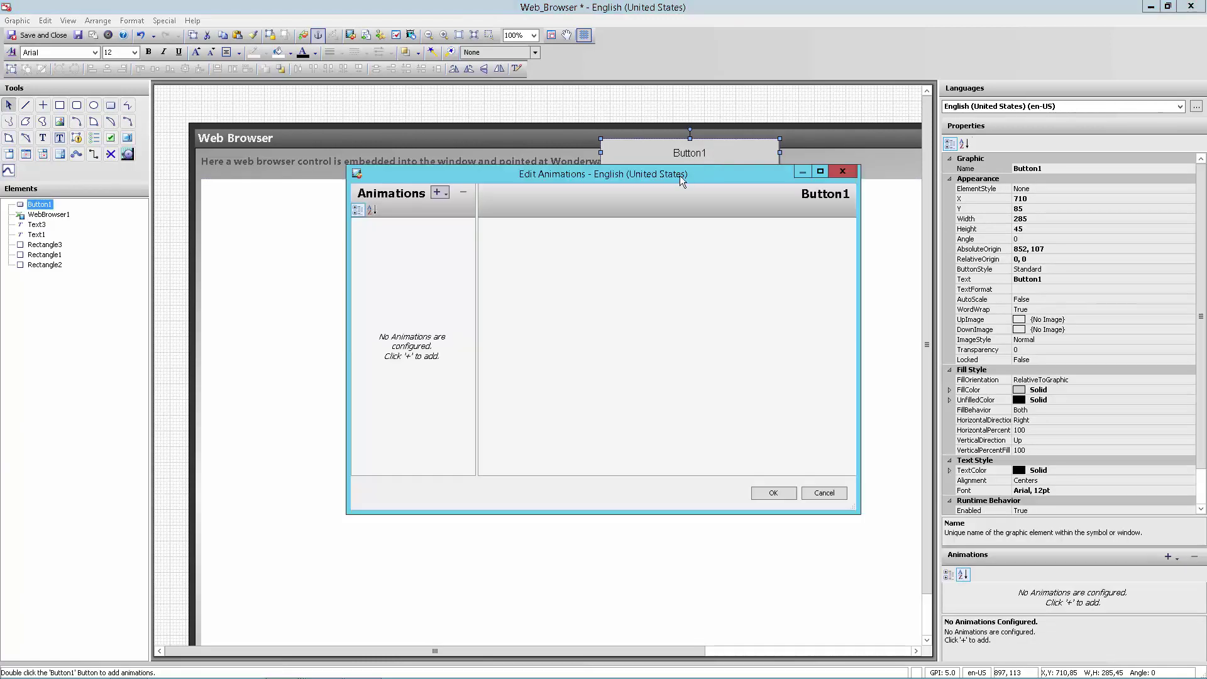
{"action": "left_click", "coordinate": [448, 194]}
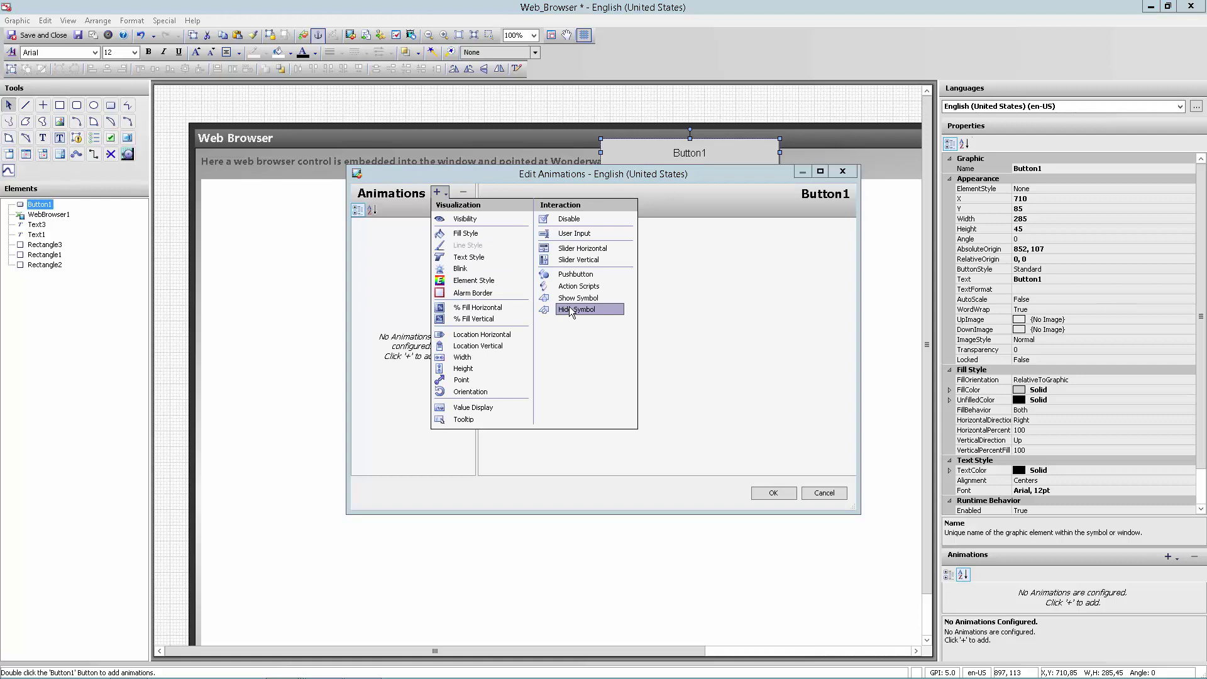
{"action": "left_click", "coordinate": [579, 286]}
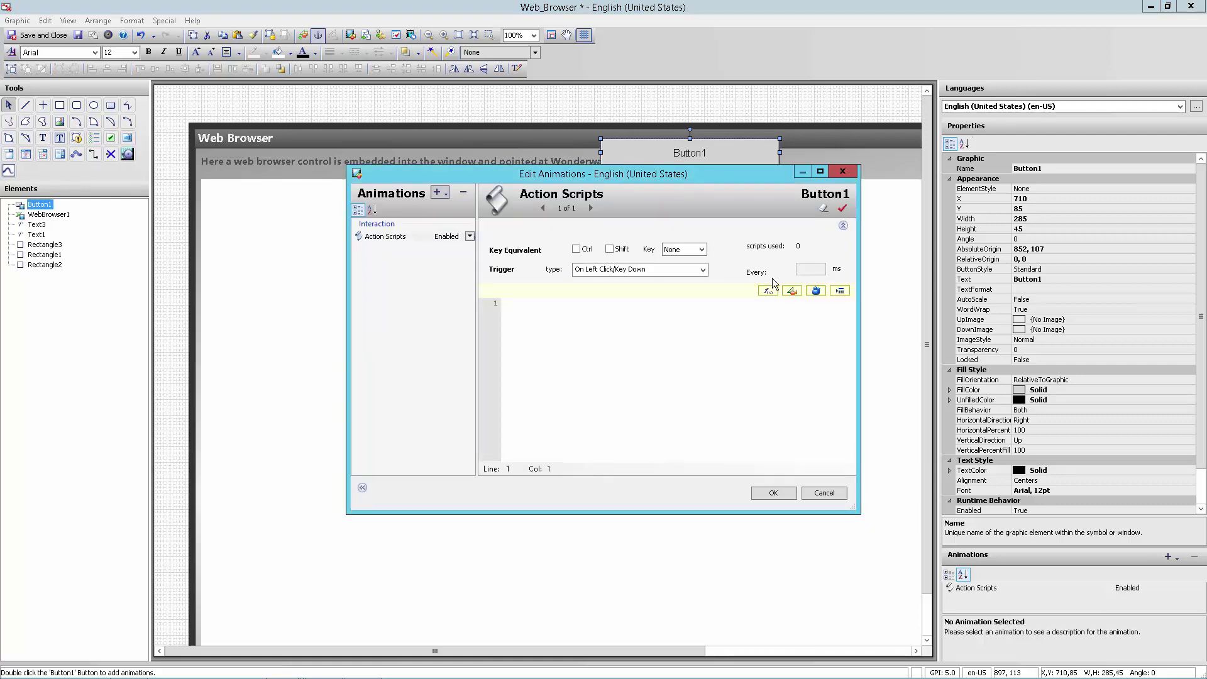
- Insert WebBrowser1.Navigate via the Element Browser and select its placeholder parameter
{"action": "left_click", "coordinate": [840, 292]}
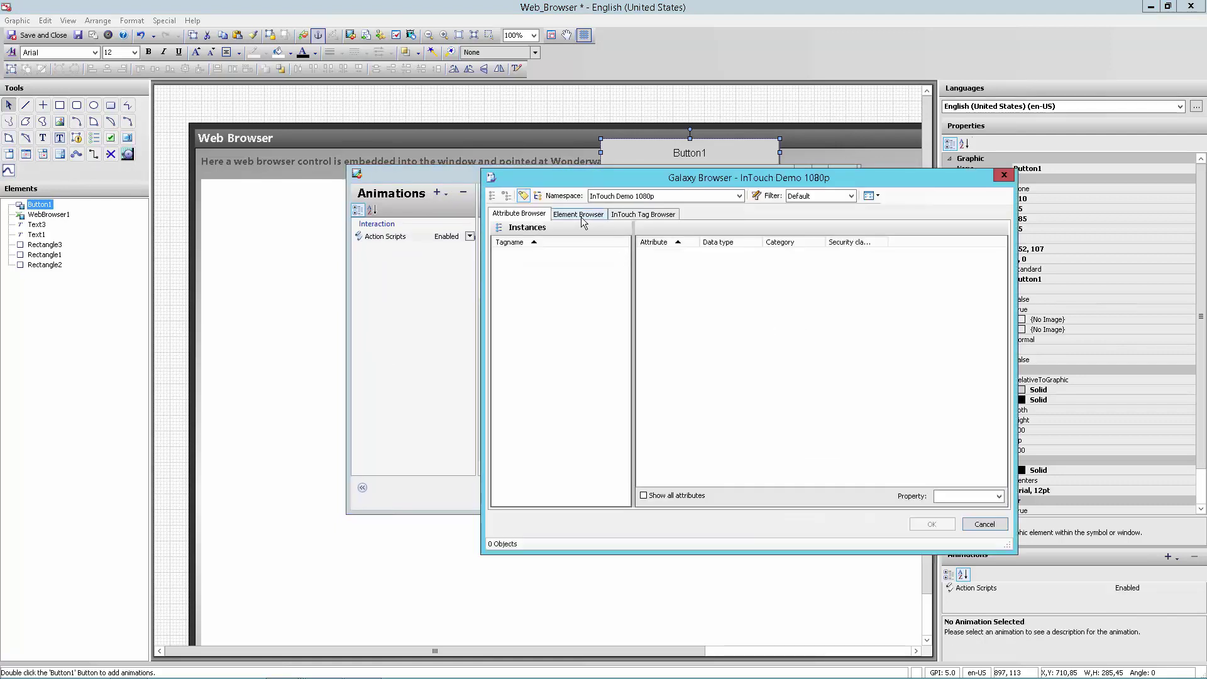
{"action": "left_click", "coordinate": [579, 214]}
{"action": "left_click", "coordinate": [551, 261]}
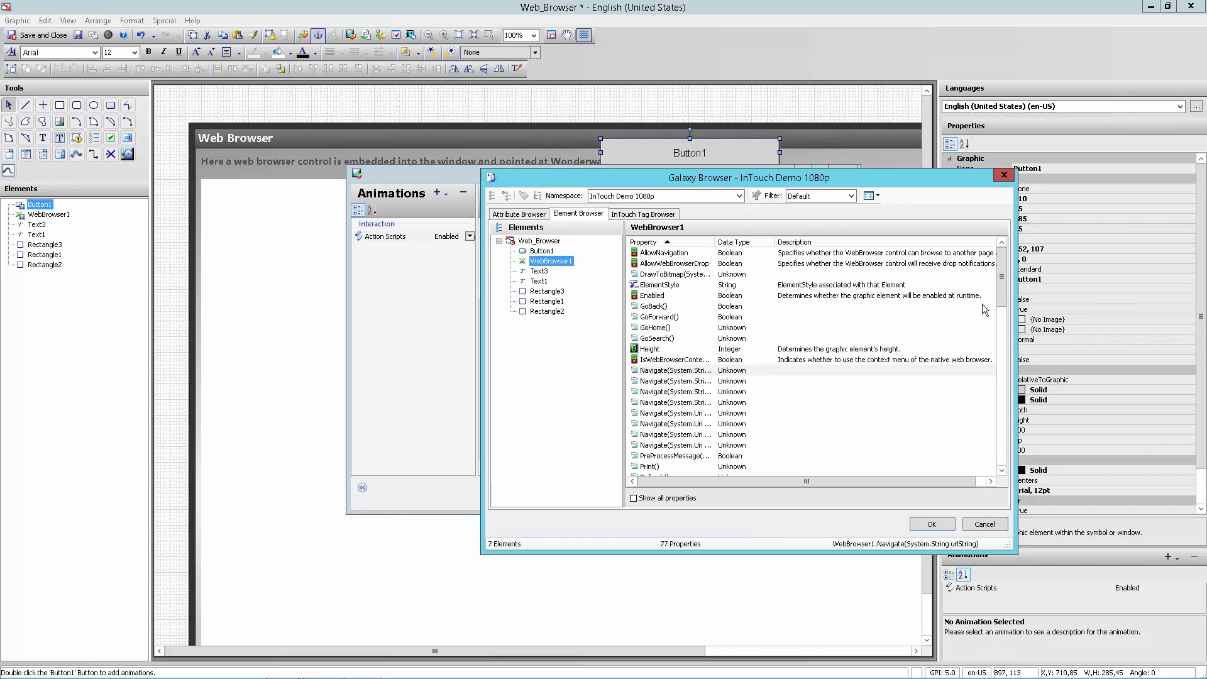
{"action": "left_click_drag", "start_coordinate": [1003, 278], "coordinate": [1004, 289]}
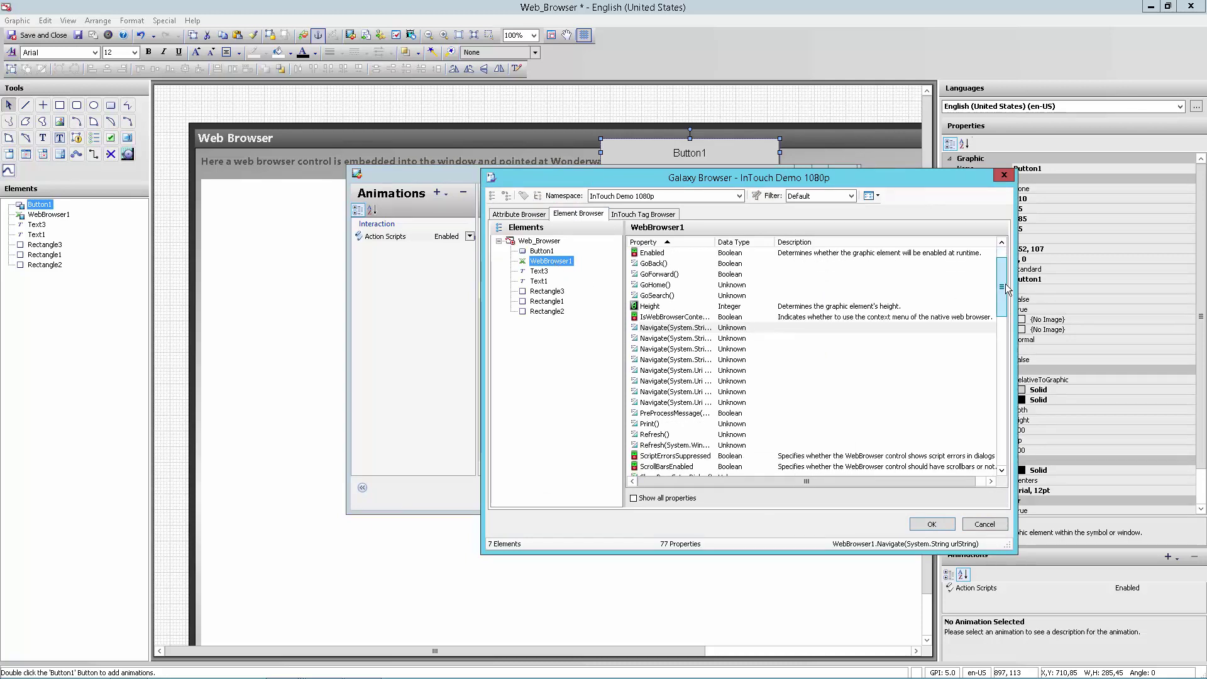
{"action": "left_click", "coordinate": [663, 329]}
{"action": "left_click", "coordinate": [933, 526]}
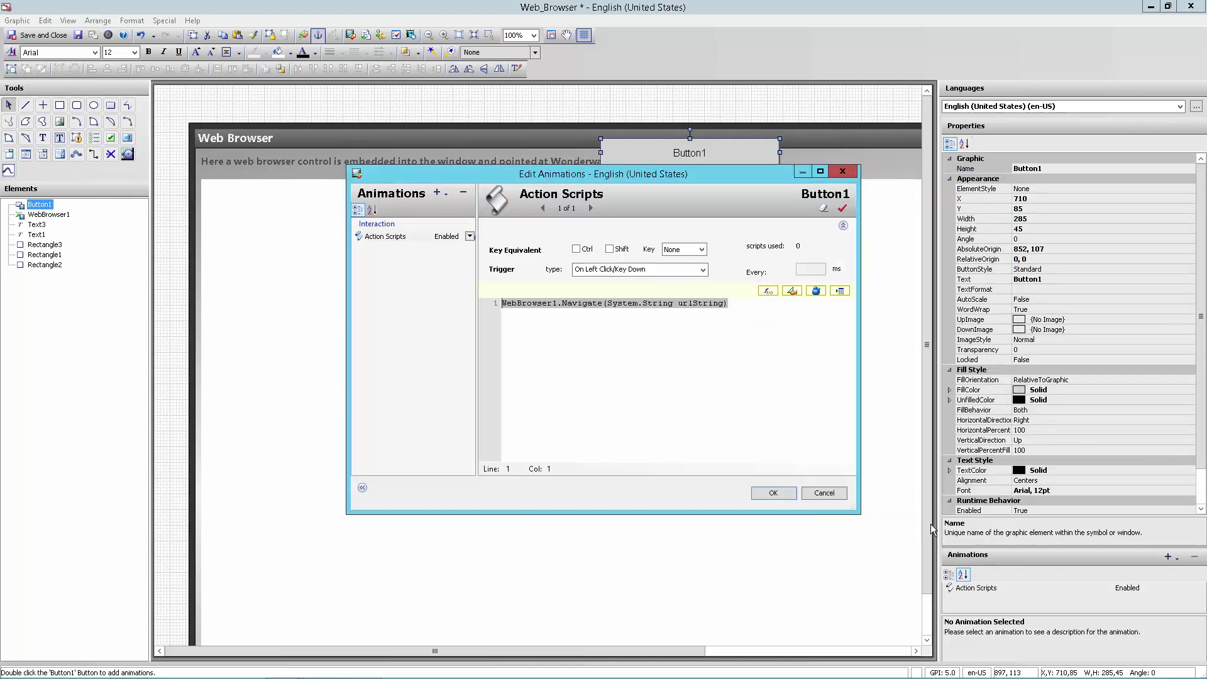
{"action": "left_click_drag", "start_coordinate": [608, 303], "coordinate": [724, 284]}
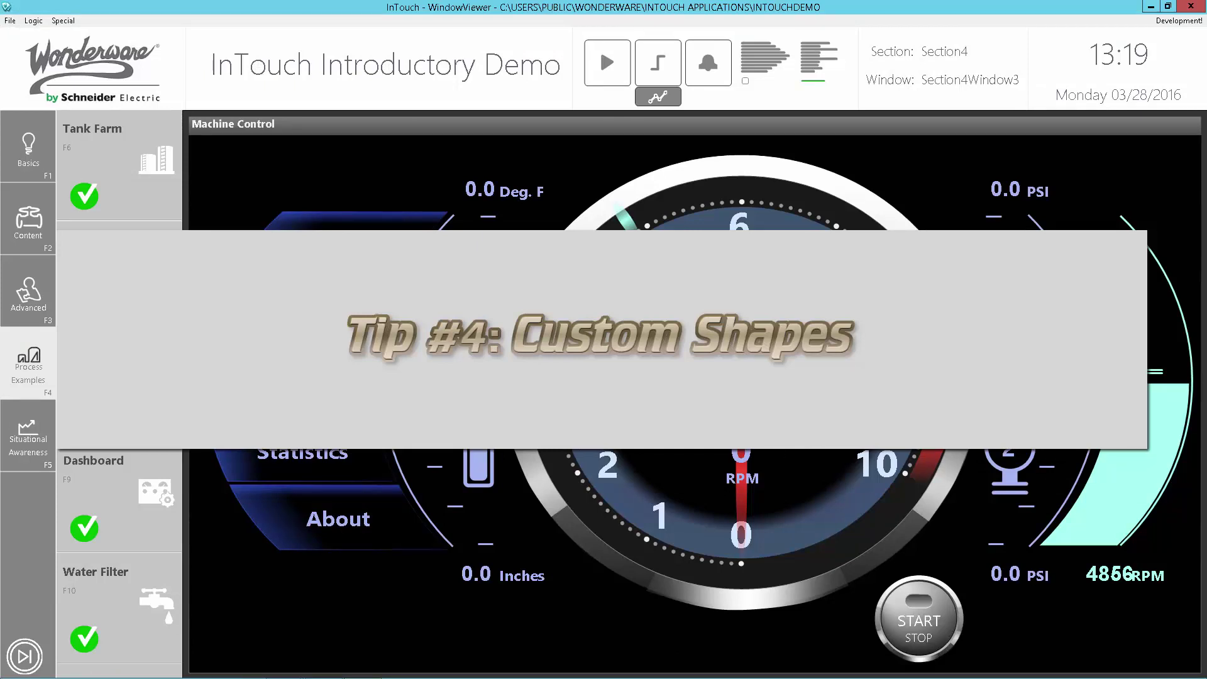
- Show the Machine Control Normal, Details, Trends and Statistics views, ending on Normal
{"action": "left_click", "coordinate": [348, 267]}
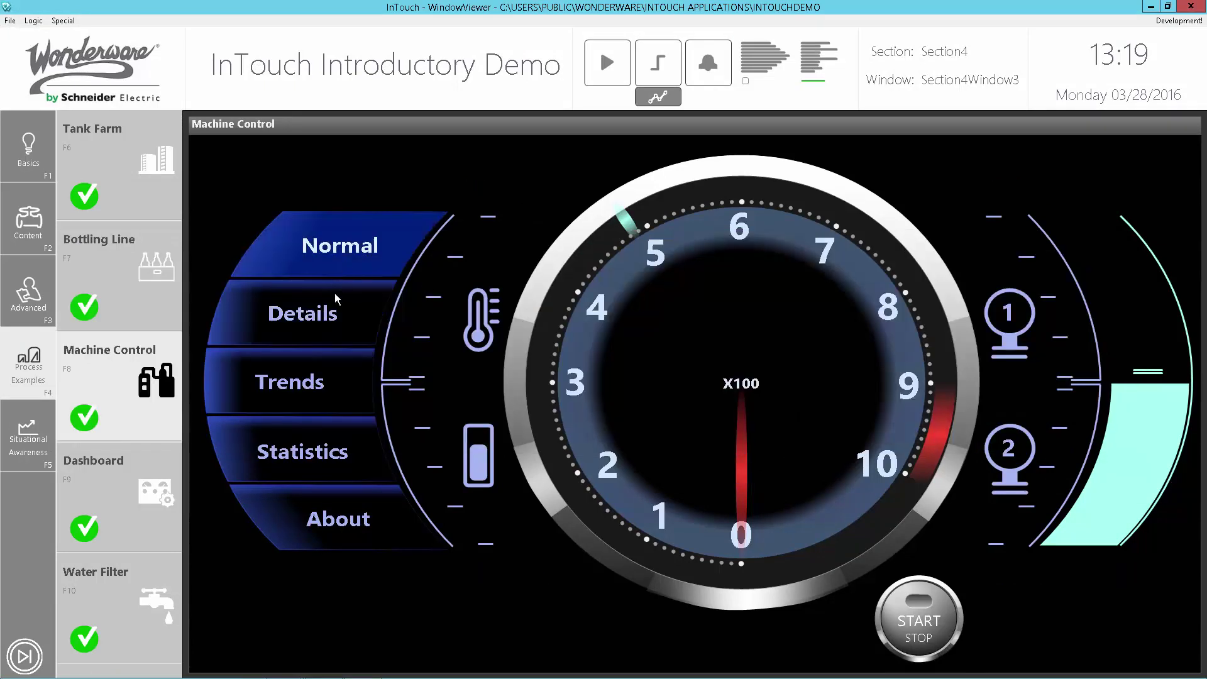
{"action": "left_click", "coordinate": [314, 327]}
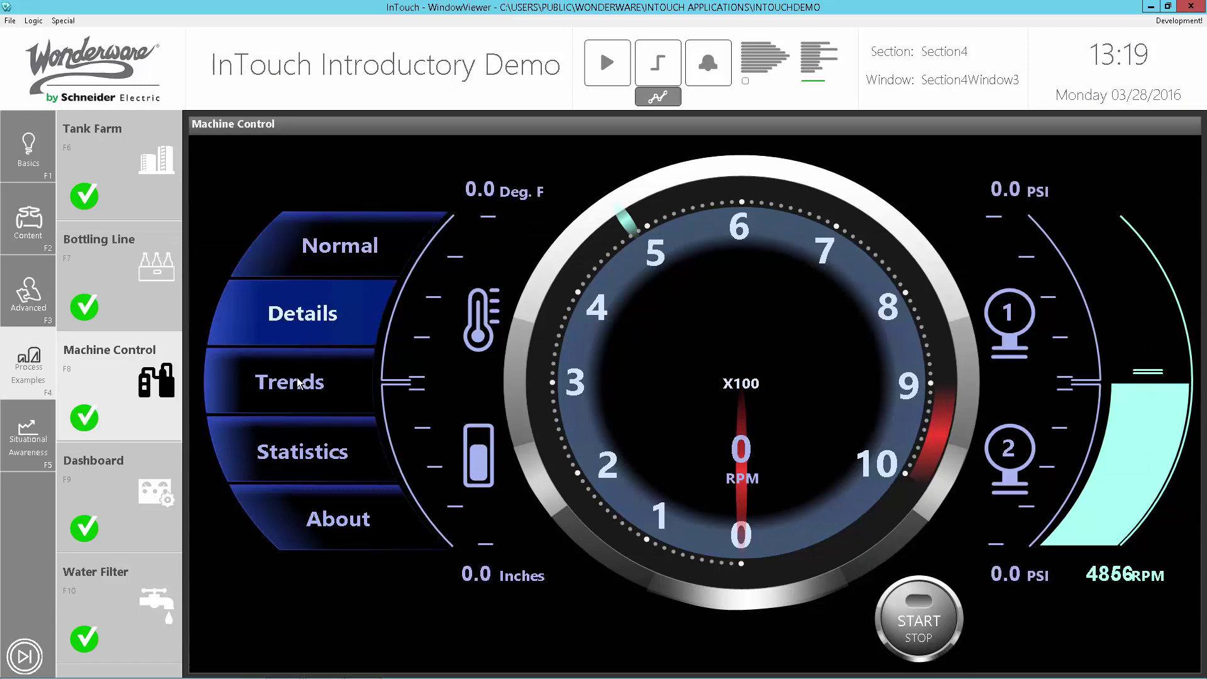
{"action": "left_click", "coordinate": [300, 384]}
{"action": "left_click", "coordinate": [319, 447]}
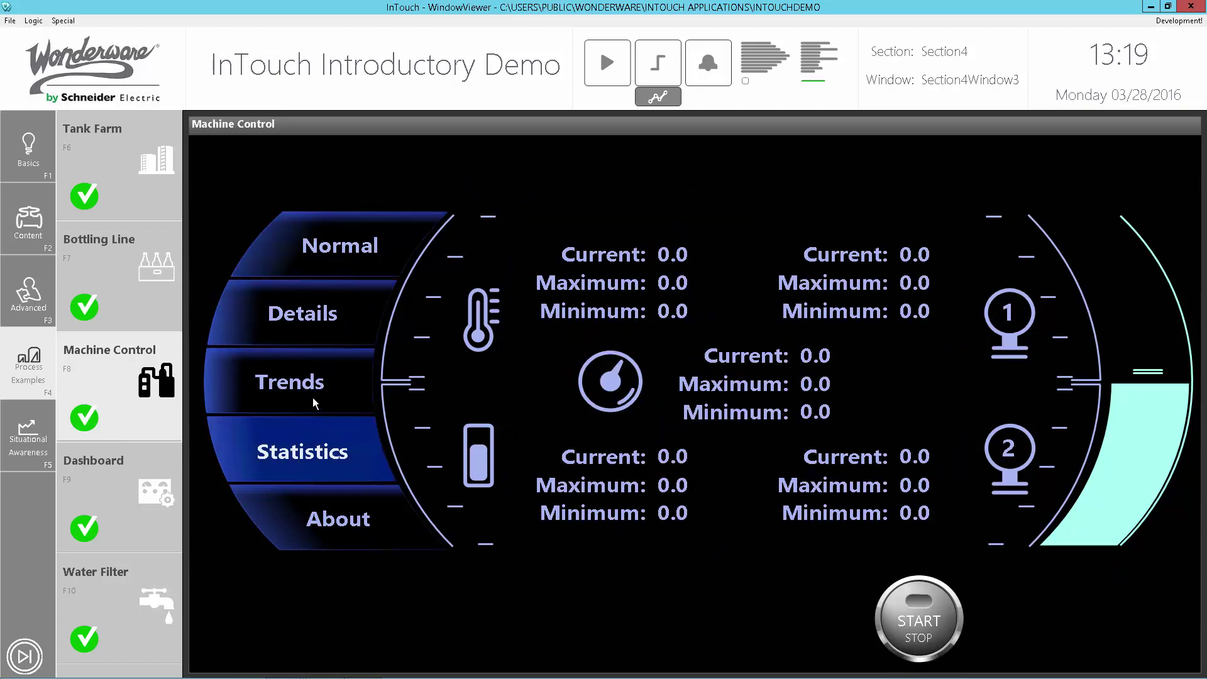
{"action": "left_click", "coordinate": [341, 263]}
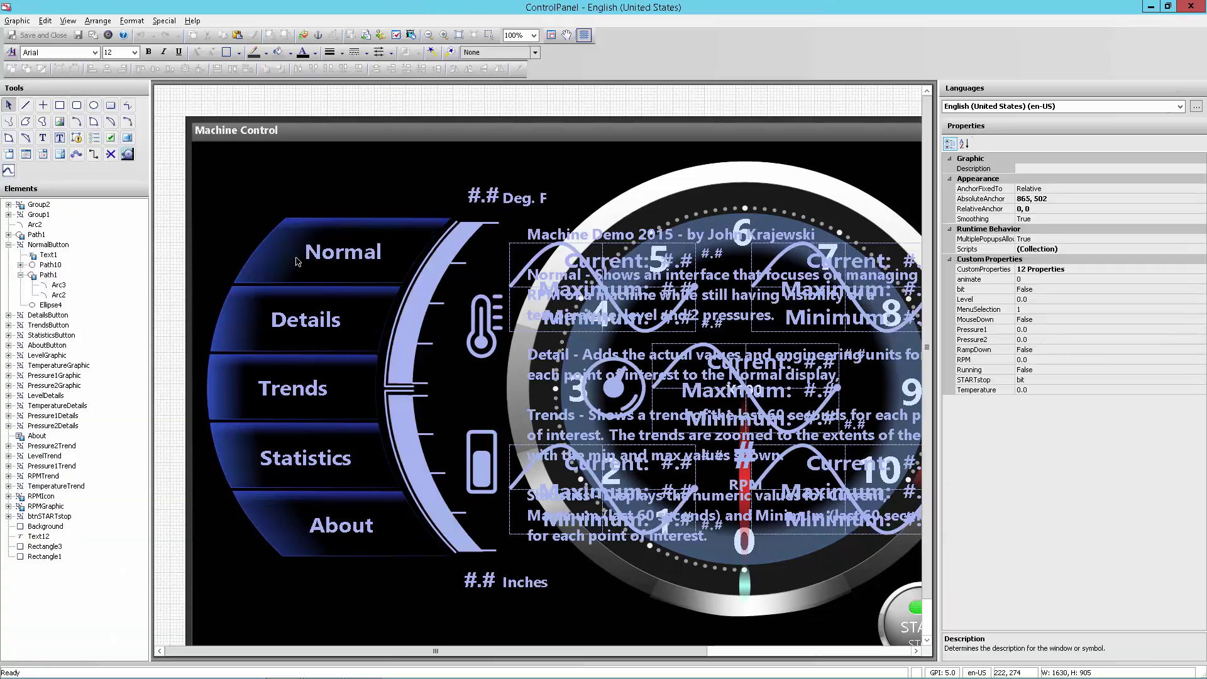
{"action": "left_click", "coordinate": [298, 262]}
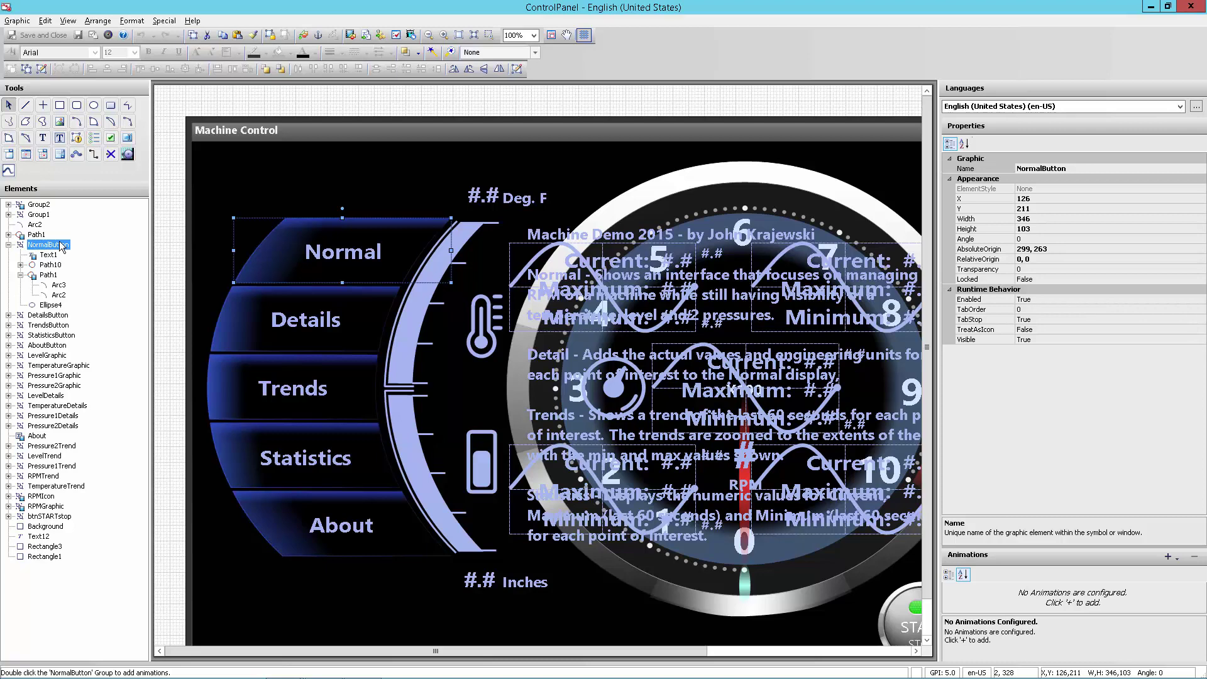
{"action": "left_click", "coordinate": [47, 276]}
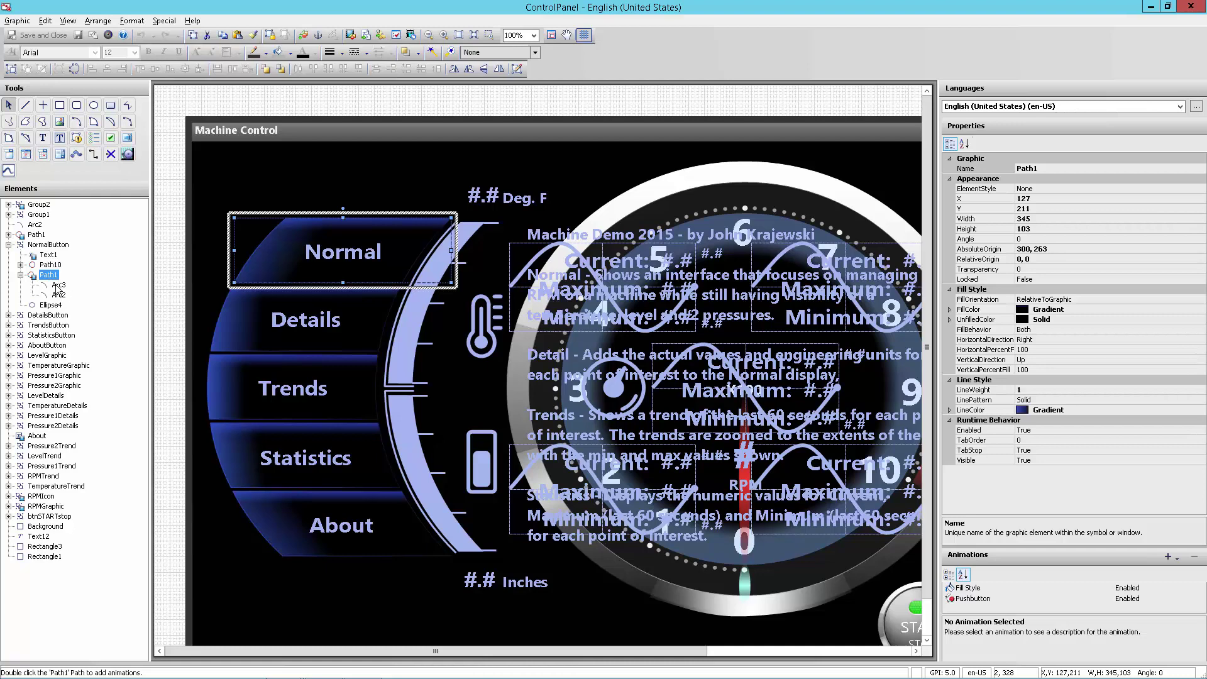
{"action": "left_click", "coordinate": [58, 285]}
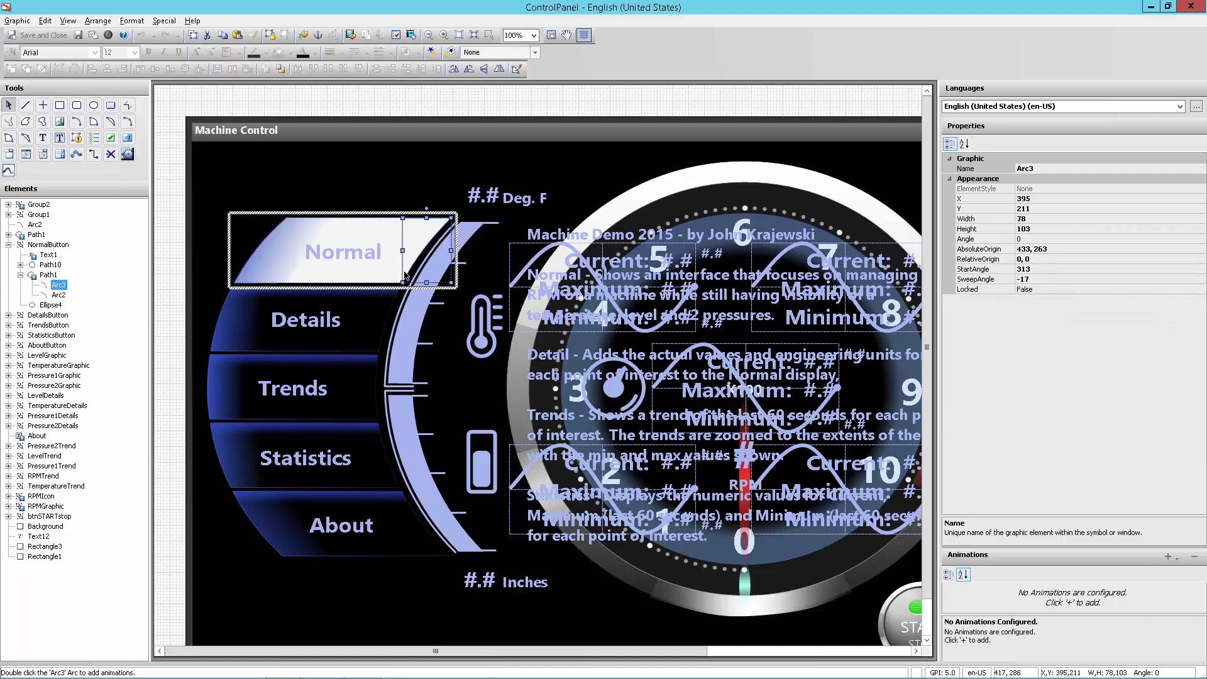
{"action": "left_click", "coordinate": [58, 295]}
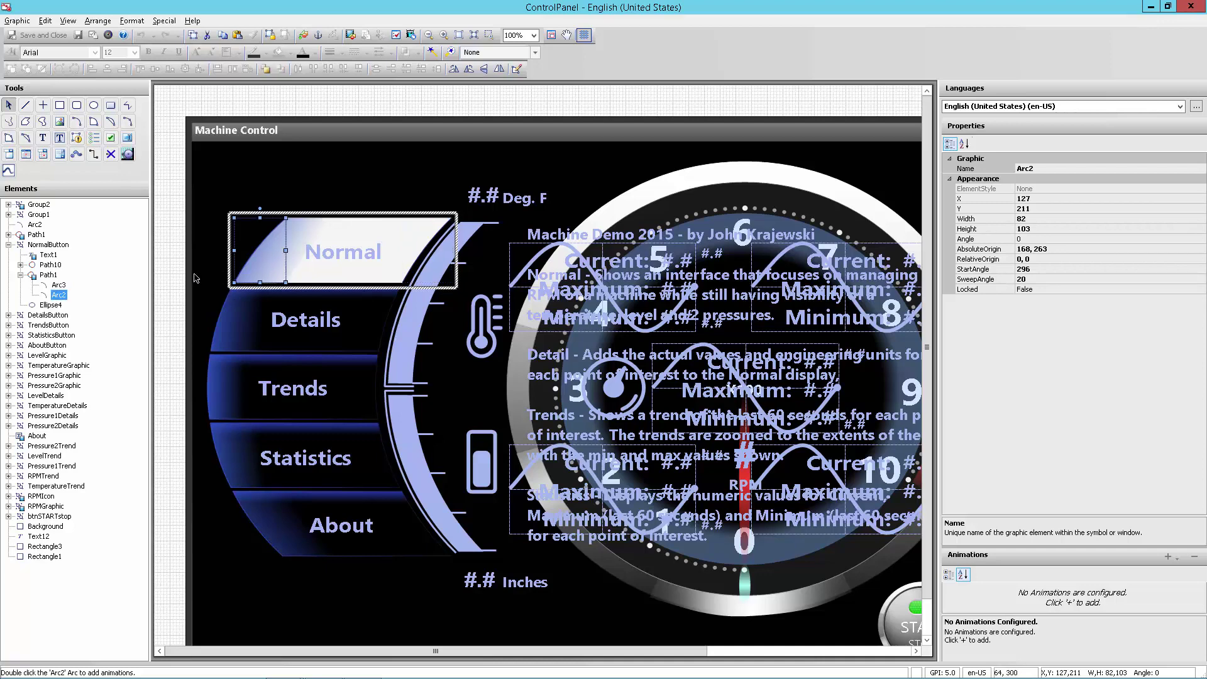
{"action": "left_click", "coordinate": [47, 275]}
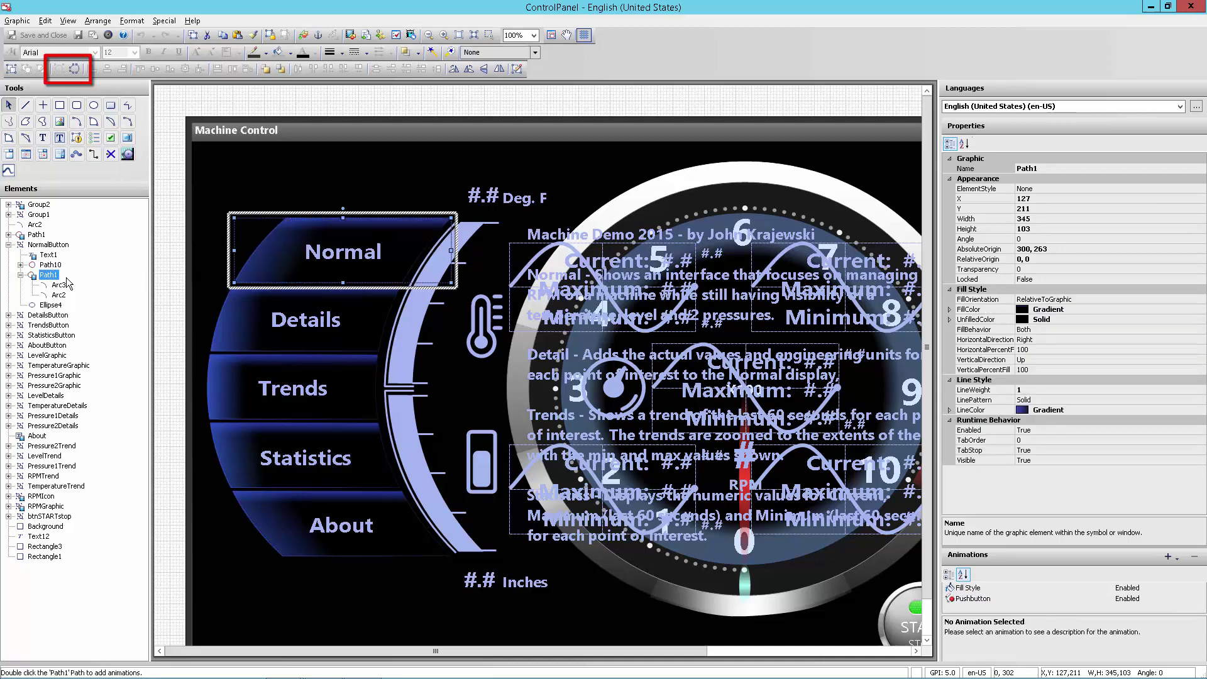
{"action": "double_click", "coordinate": [54, 277]}
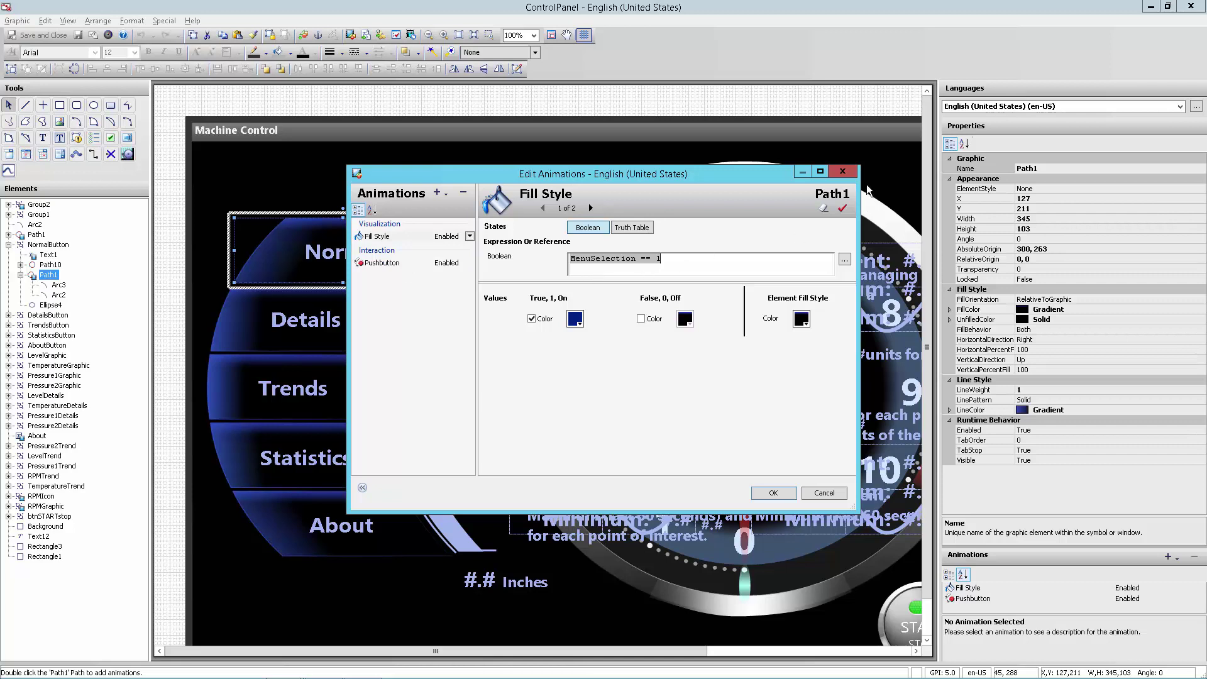
{"action": "left_click", "coordinate": [843, 171]}
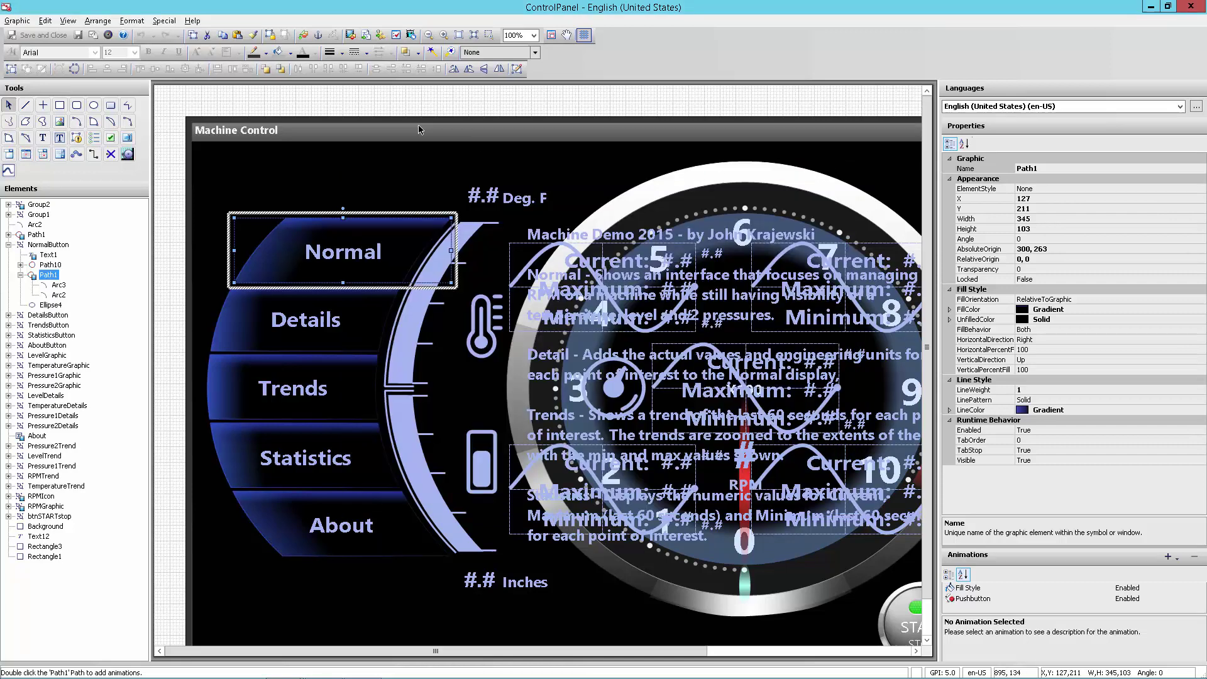
{"action": "left_click", "coordinate": [291, 54]}
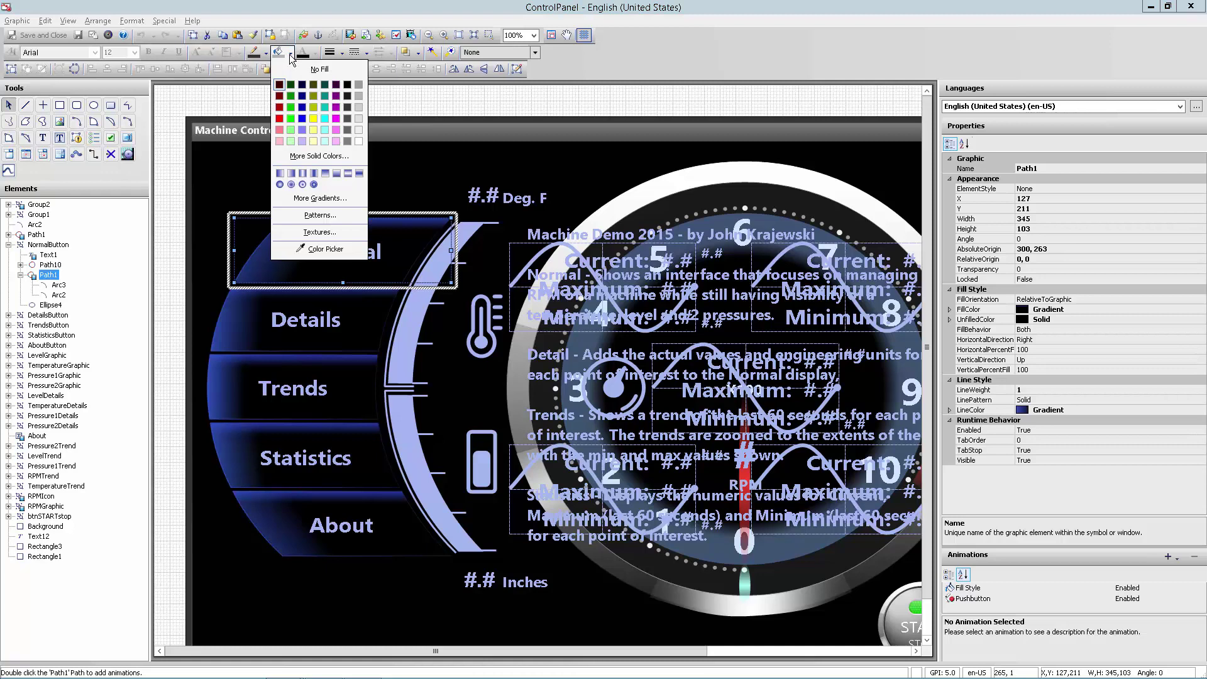
- Maximize and restore the Production, Drives and Balance tiles, then switch to WindowMaker
{"action": "left_click", "coordinate": [52, 266]}
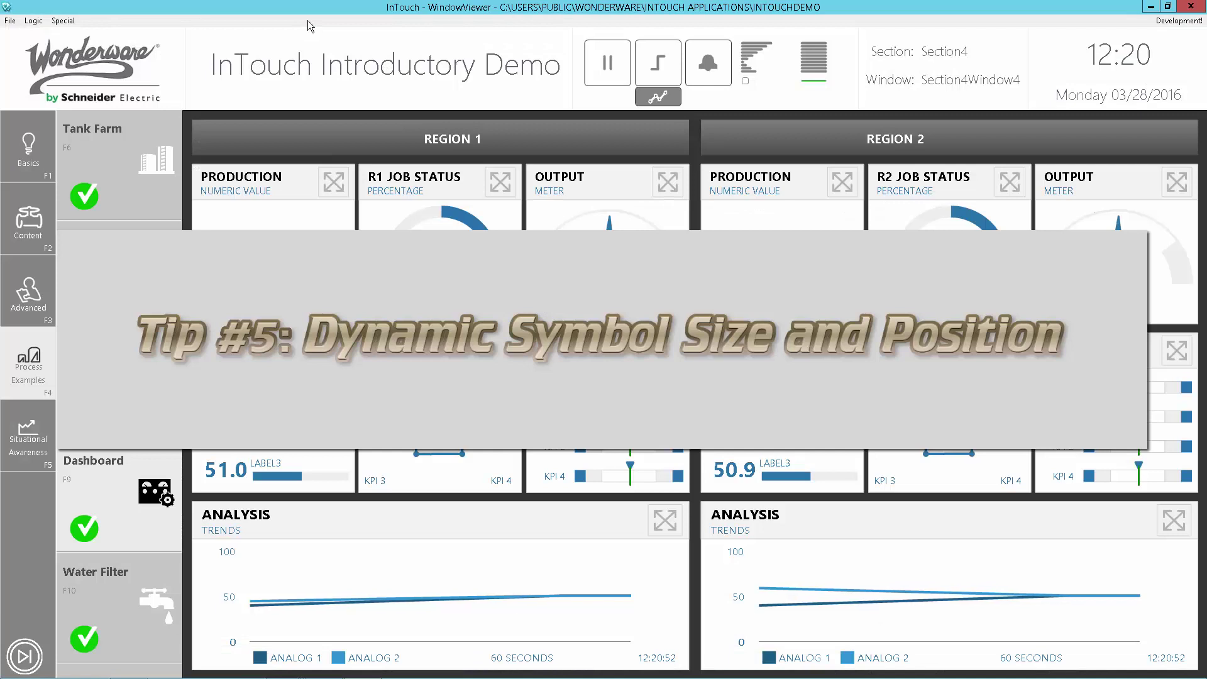
{"action": "left_click", "coordinate": [333, 182]}
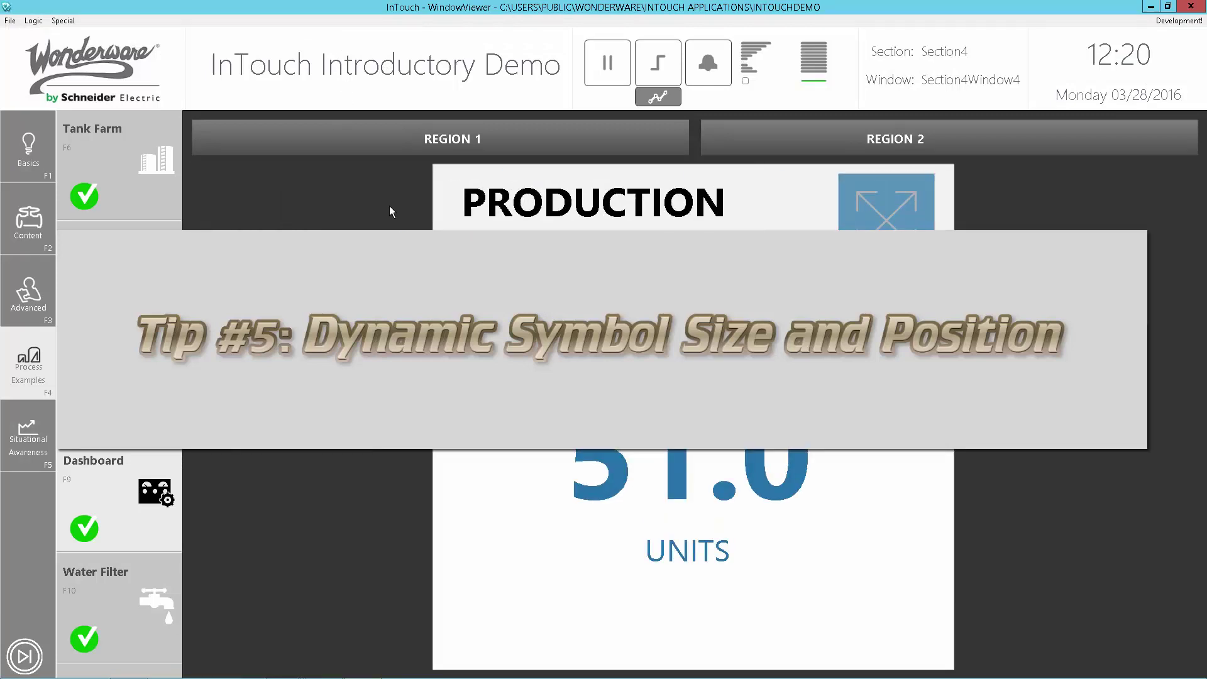
{"action": "left_click", "coordinate": [891, 221]}
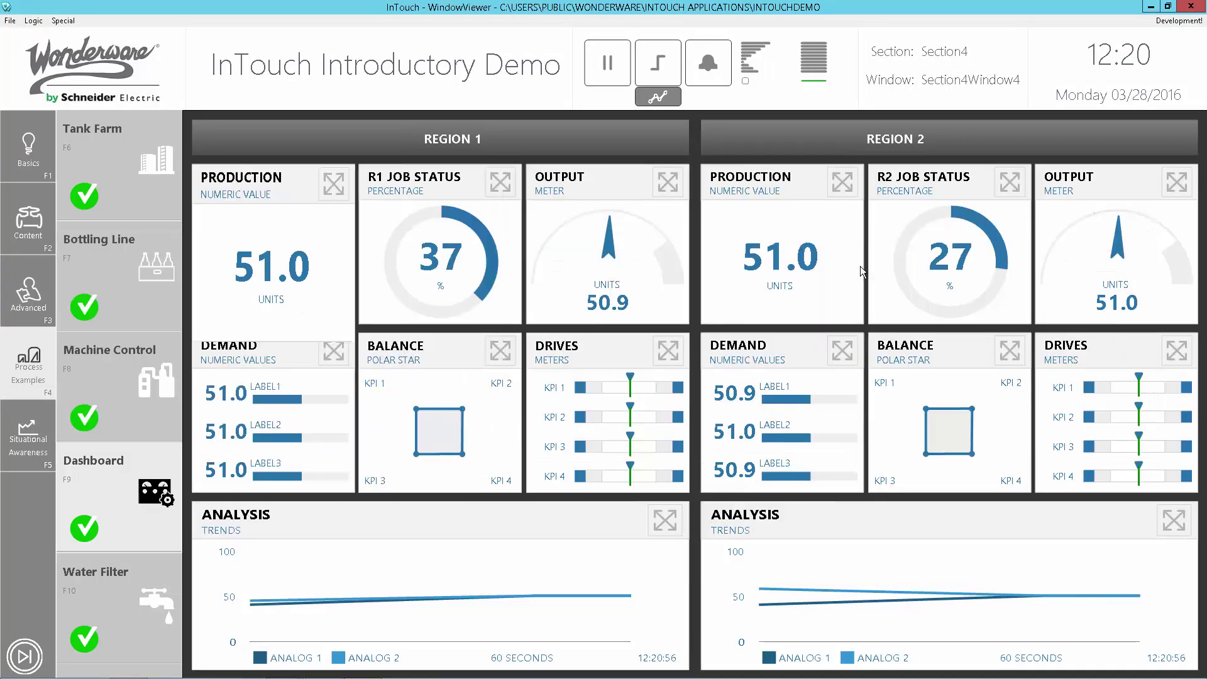
{"action": "left_click", "coordinate": [674, 352]}
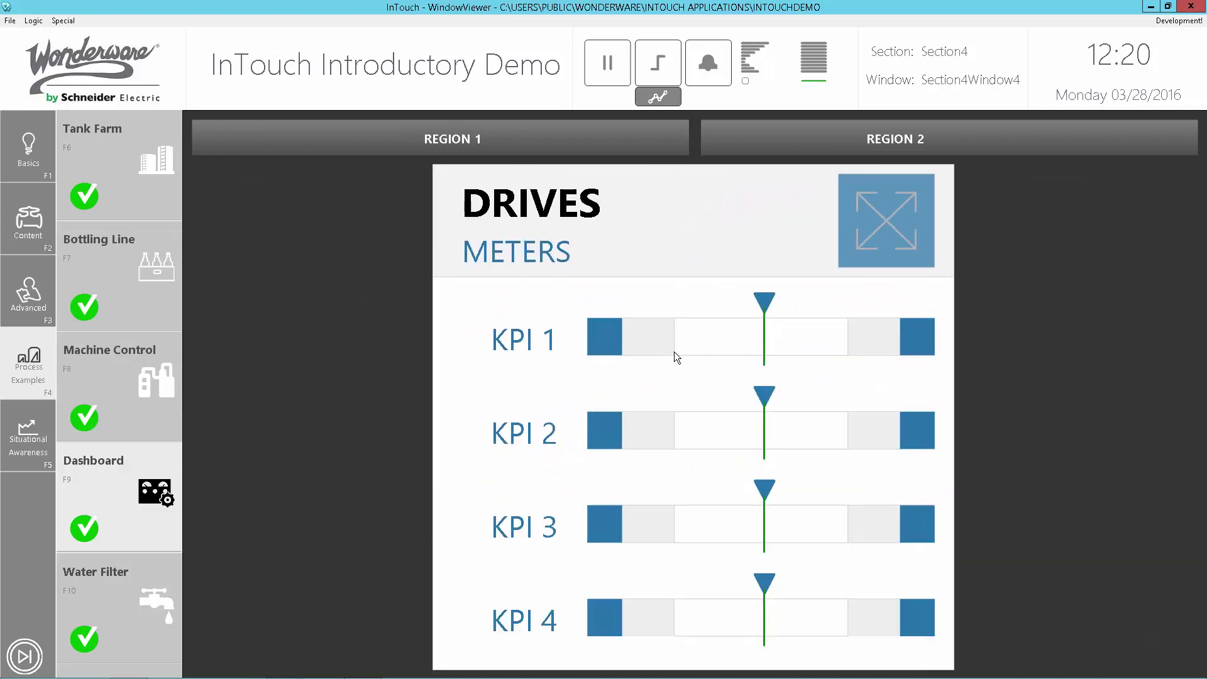
{"action": "left_click", "coordinate": [892, 213]}
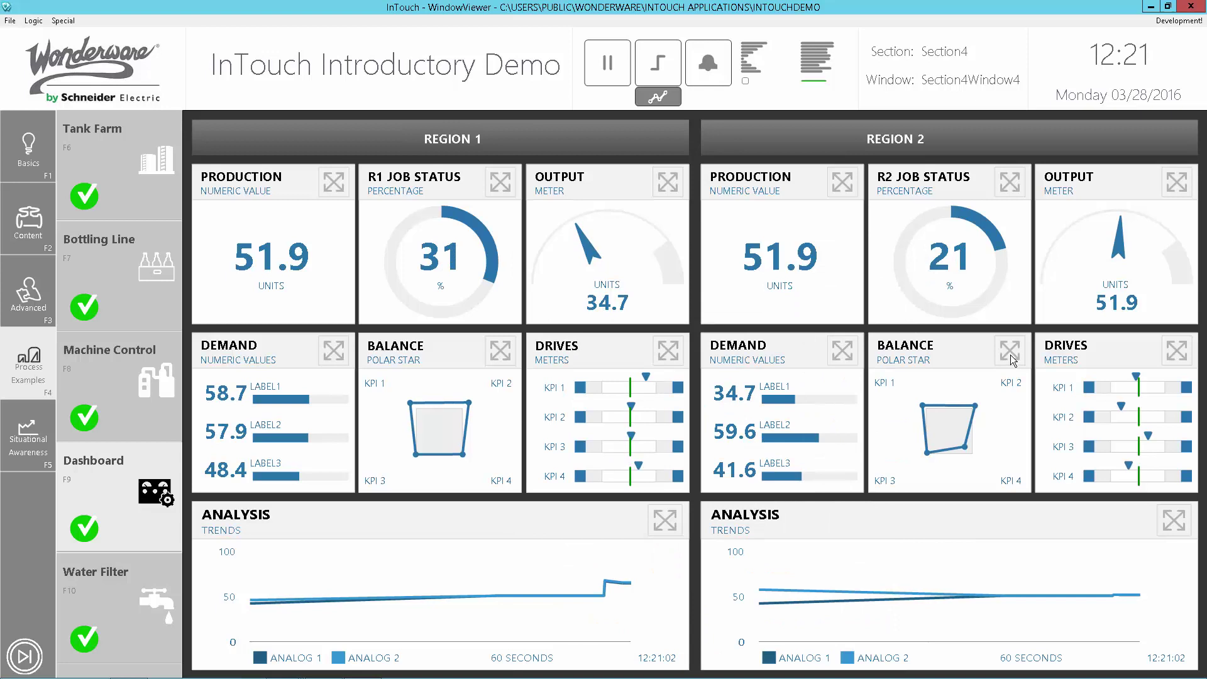
{"action": "left_click", "coordinate": [1010, 354]}
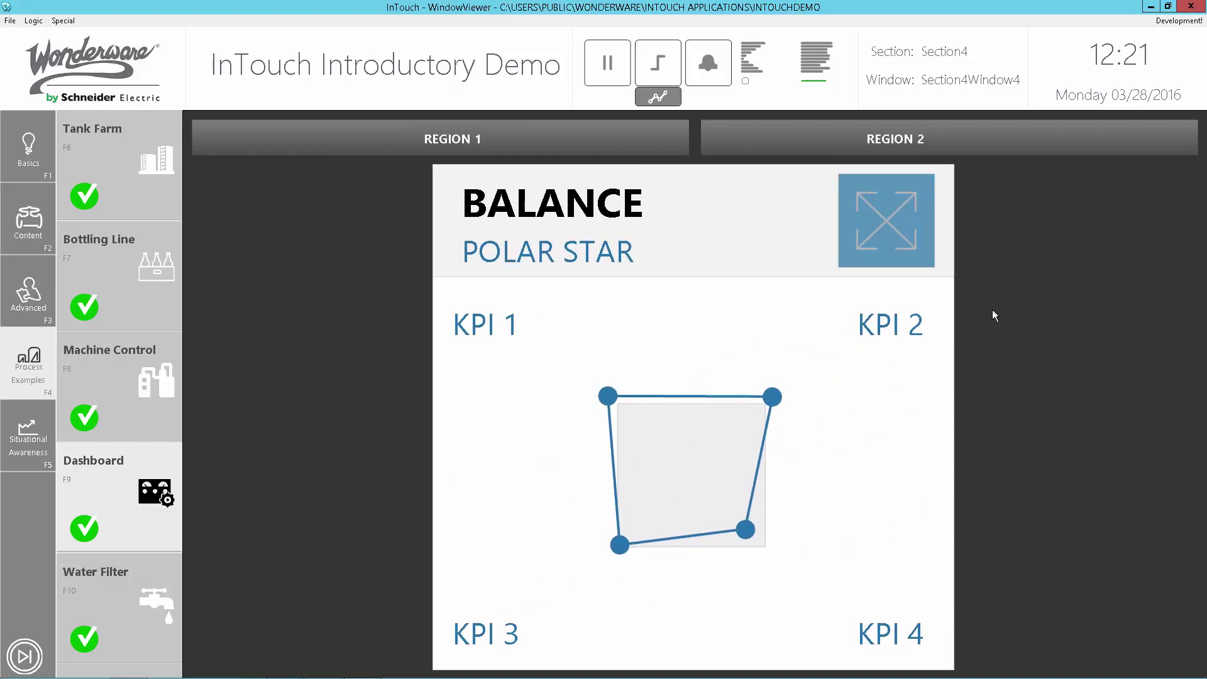
{"action": "left_click", "coordinate": [891, 217]}
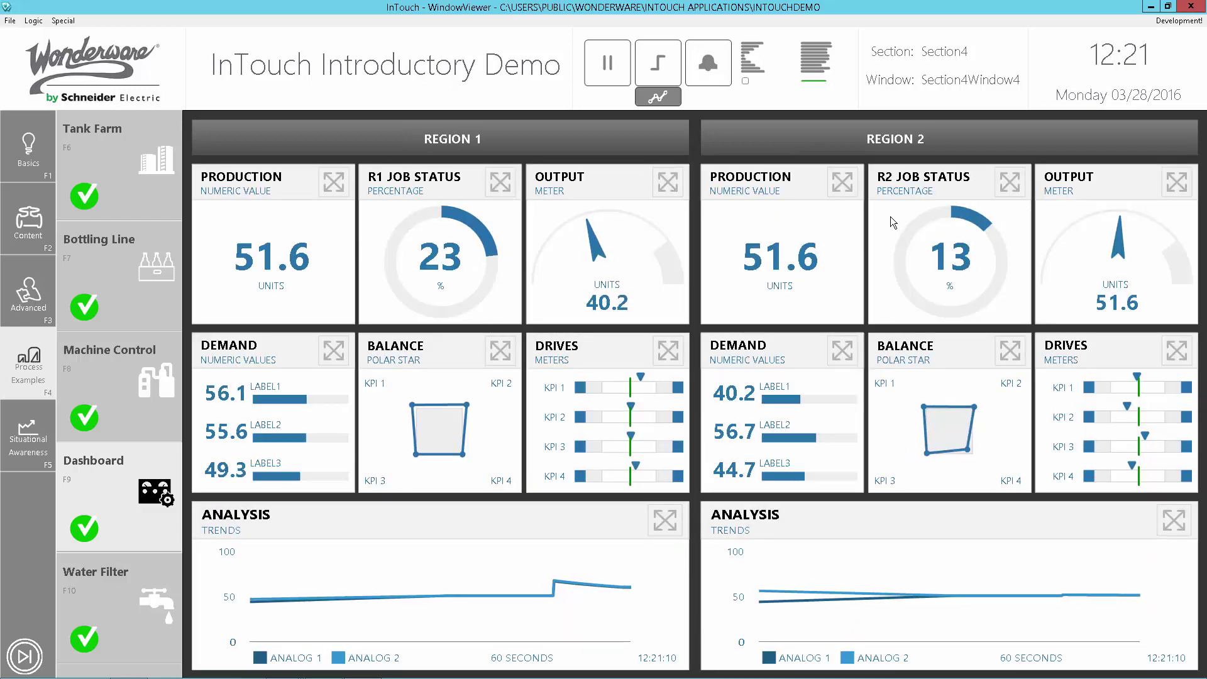
{"action": "key", "text": "alt+Tab"}
{"action": "key", "text": "alt+Tab"}
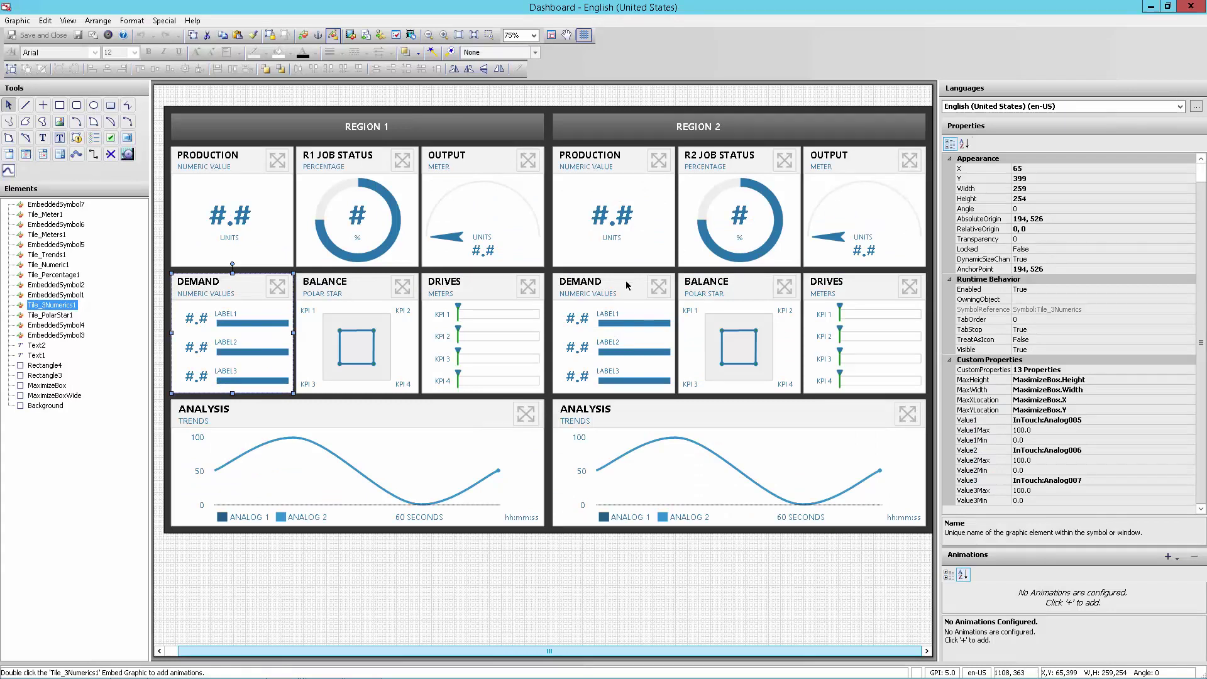
{"action": "left_click", "coordinate": [51, 386]}
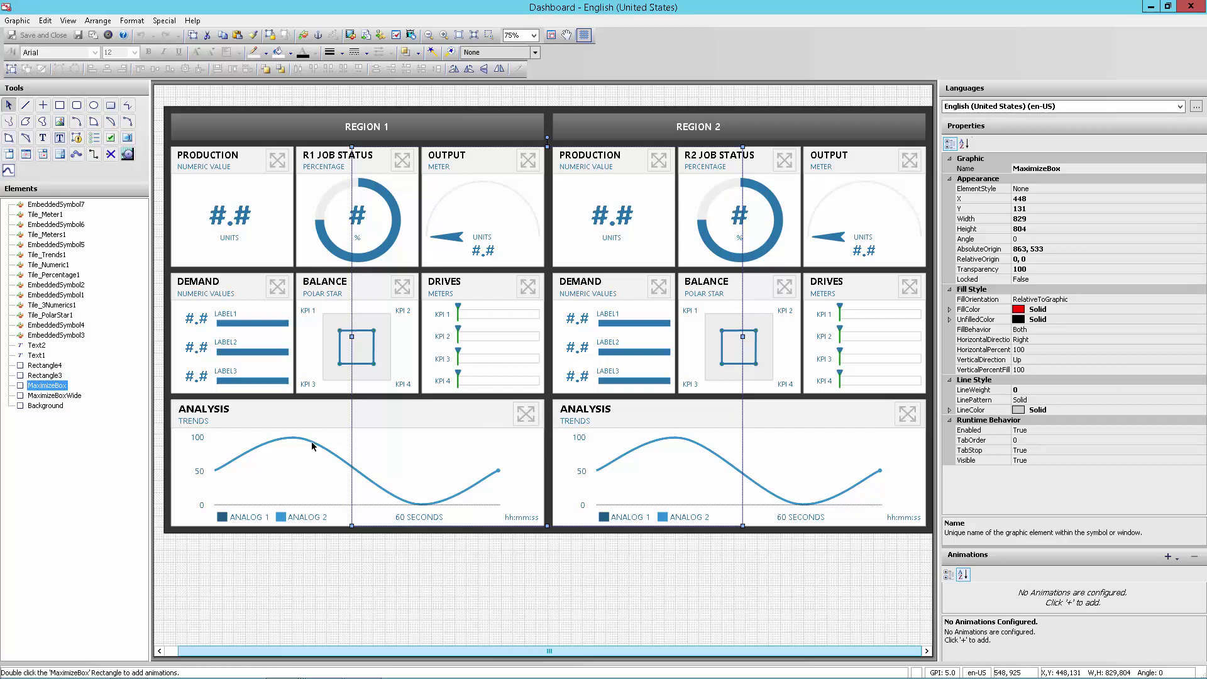
{"action": "left_click", "coordinate": [243, 331]}
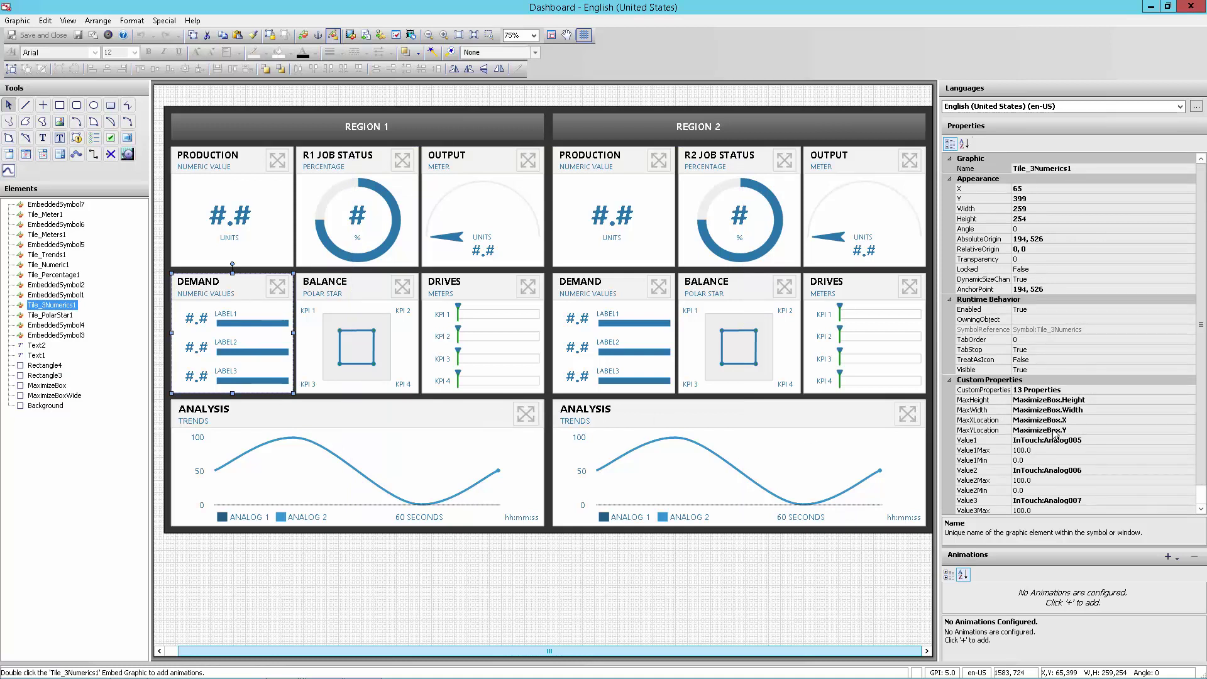
- Open the Tile_3Numerics symbol's Maximize named script
{"action": "key", "text": "alt+Tab"}
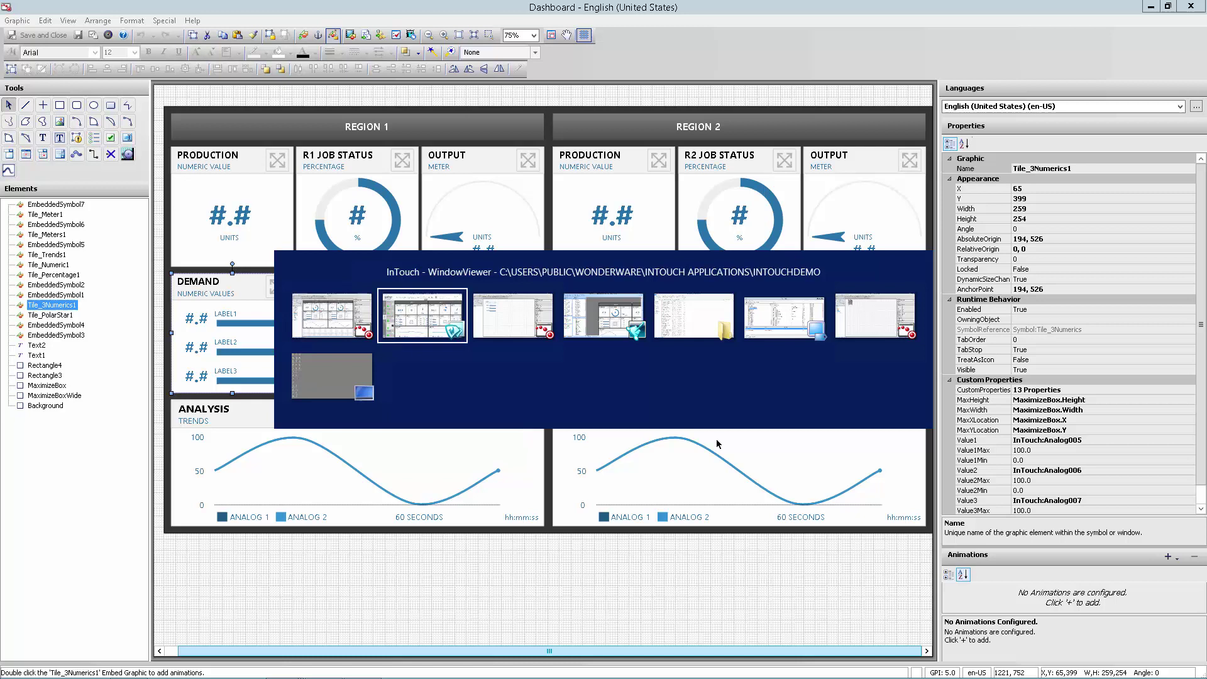
{"action": "key", "text": "alt+Tab"}
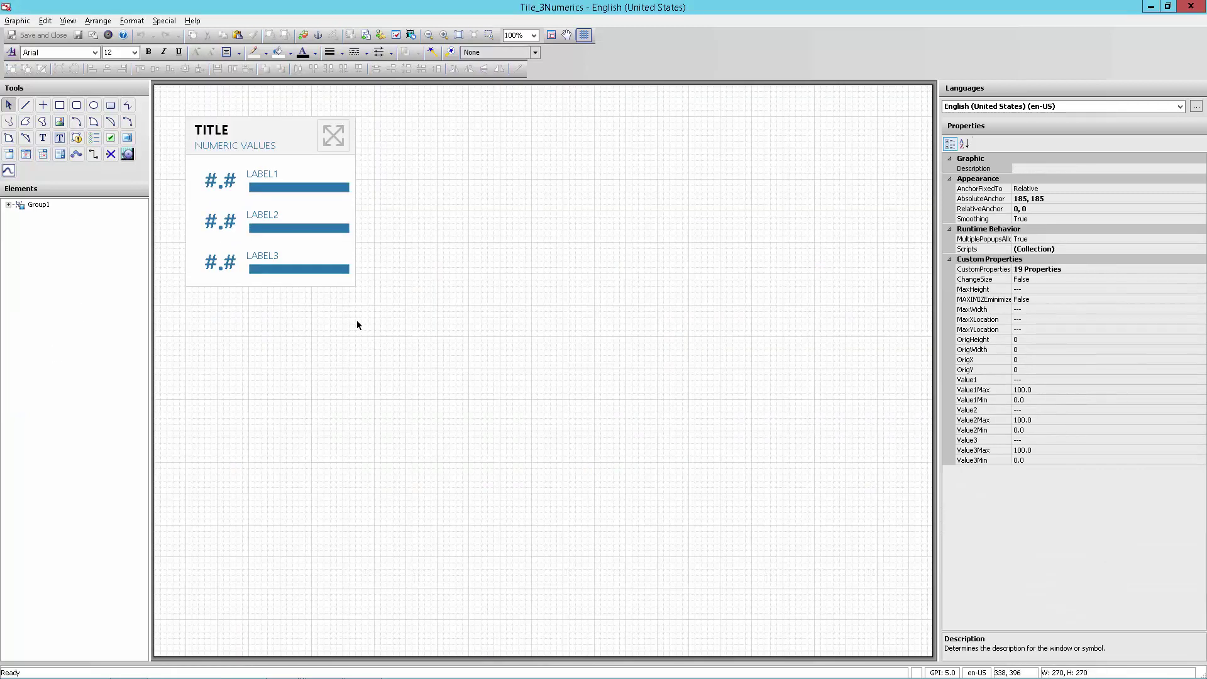
{"action": "right_click", "coordinate": [425, 287]}
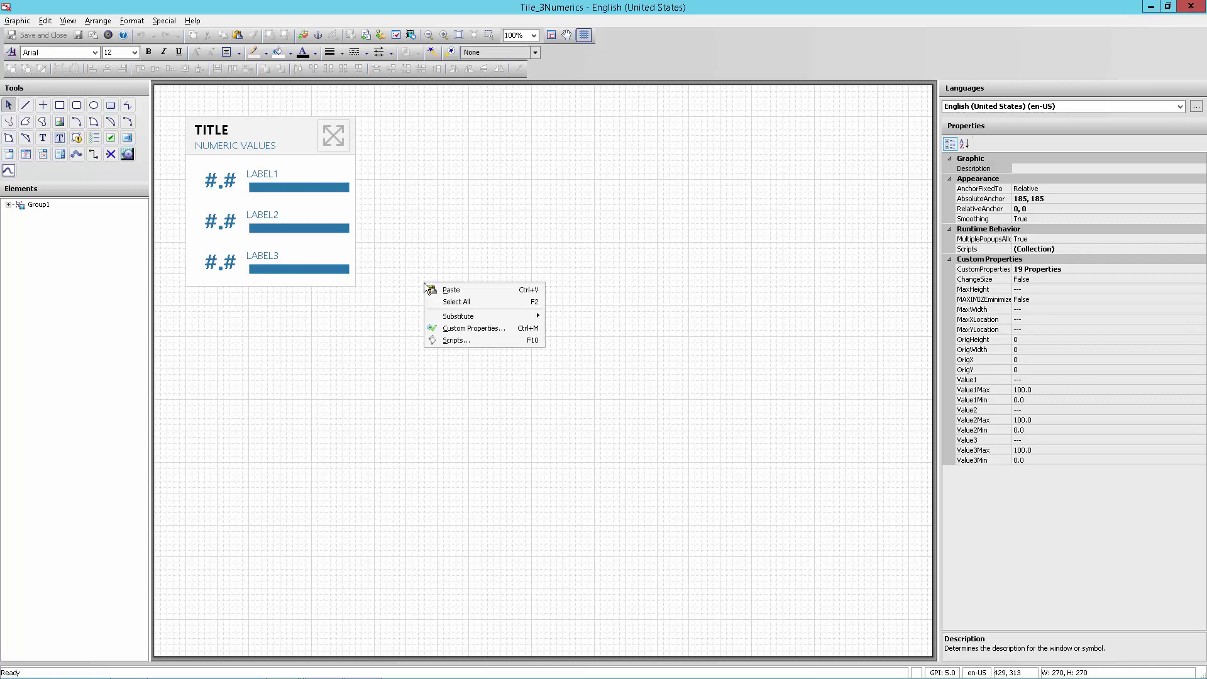
{"action": "left_click", "coordinate": [458, 340]}
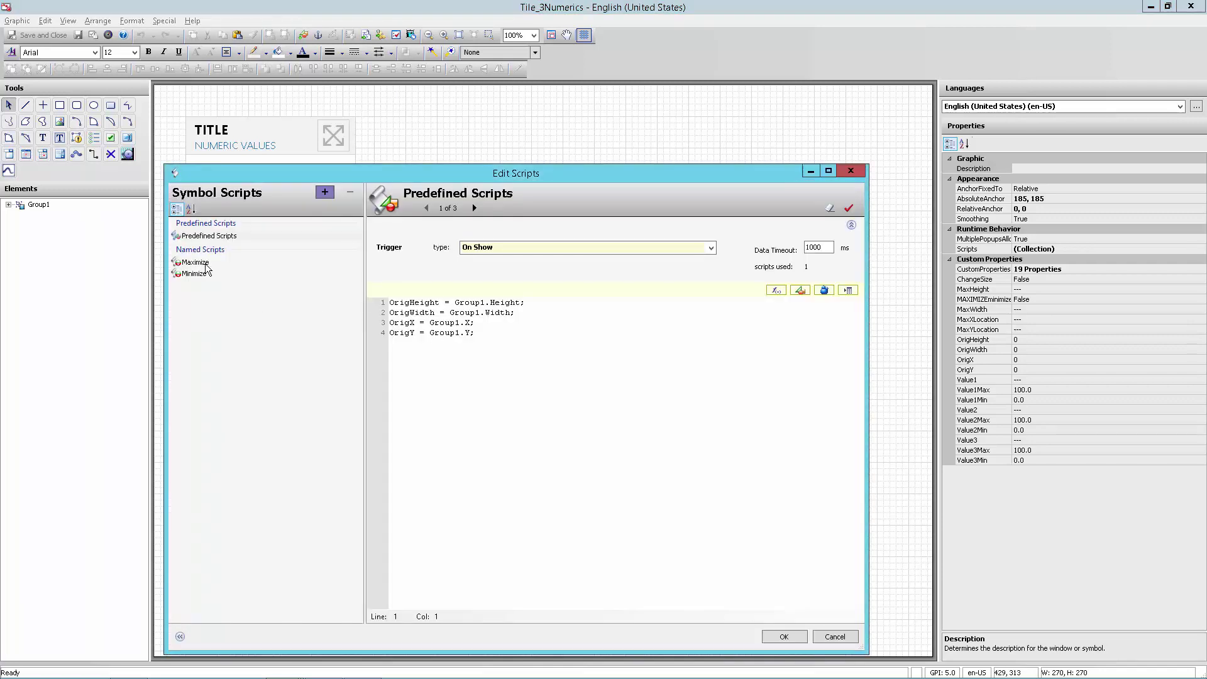
{"action": "left_click", "coordinate": [196, 263]}
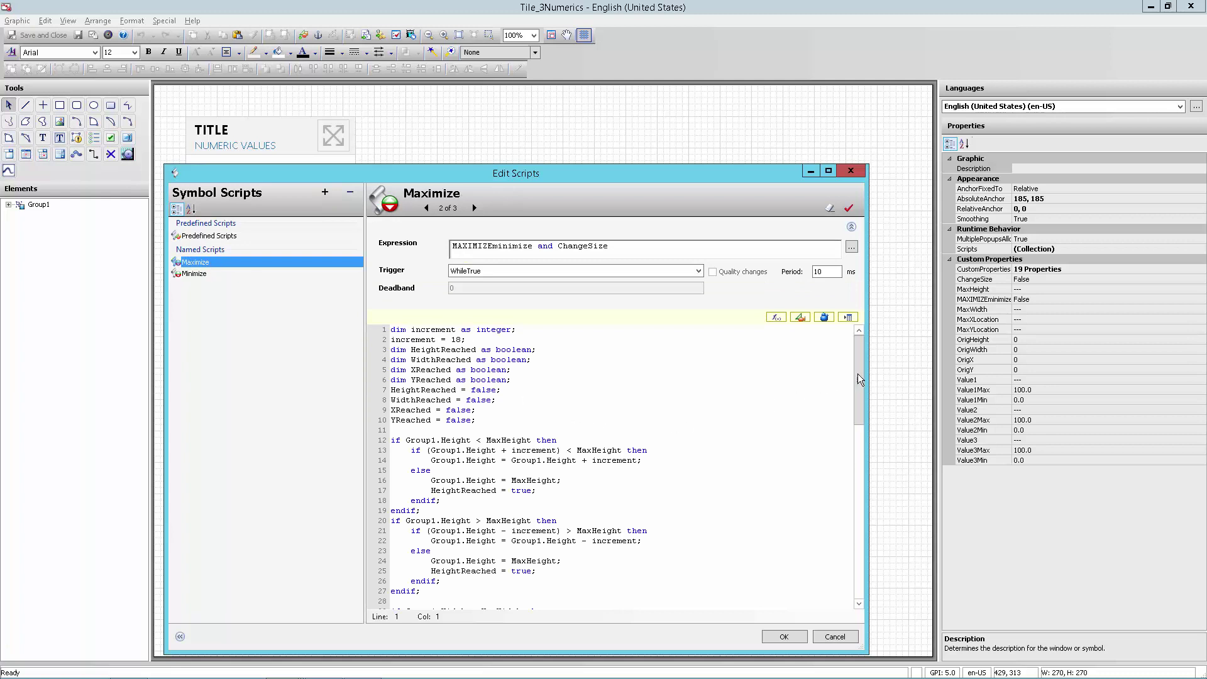
- Review the Maximize script's MaxHeight and width lines to the end, then cancel the editor
{"action": "left_click_drag", "start_coordinate": [860, 380], "coordinate": [860, 403]}
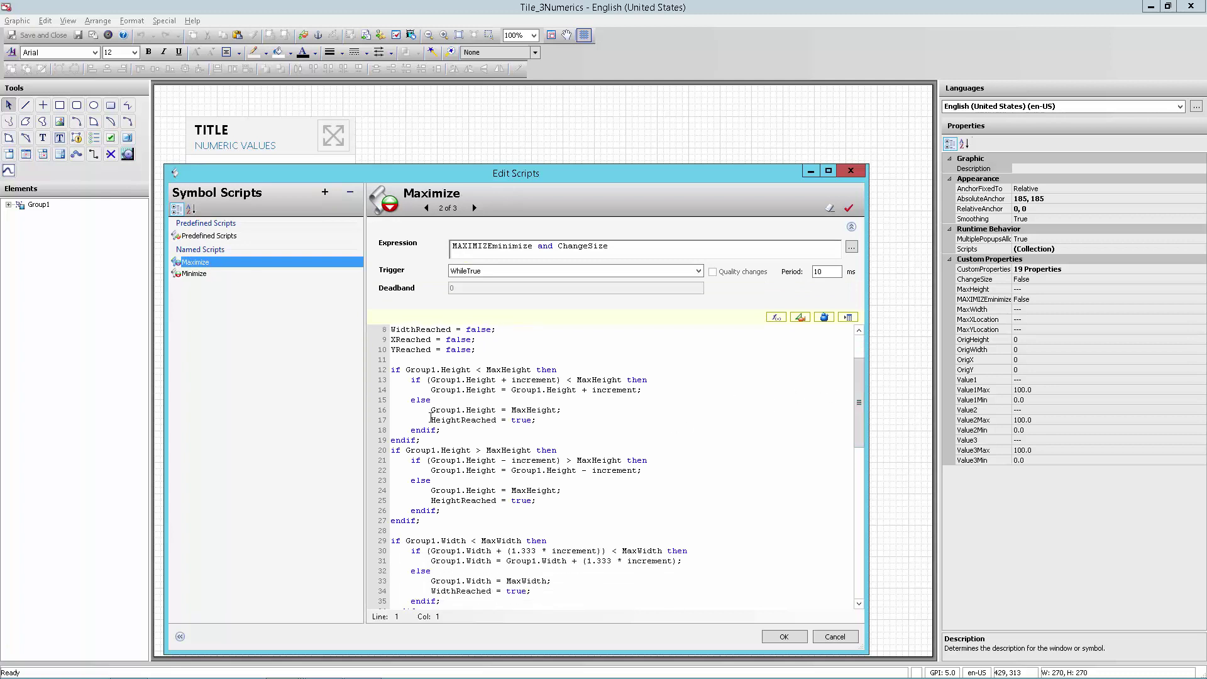
{"action": "mouse_move", "coordinate": [431, 420]}
{"action": "left_mouse_down"}
{"action": "mouse_move", "coordinate": [480, 420]}
{"action": "mouse_move", "coordinate": [431, 410]}
{"action": "left_mouse_up"}
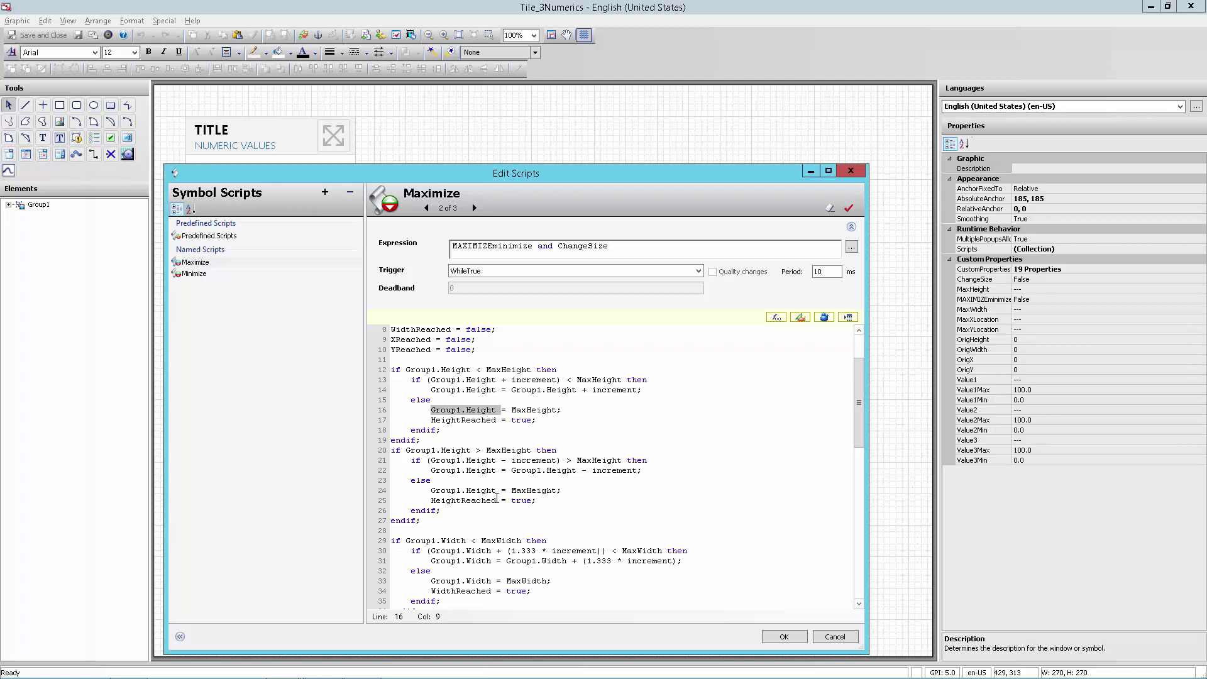
{"action": "left_click_drag", "start_coordinate": [486, 580], "coordinate": [427, 571]}
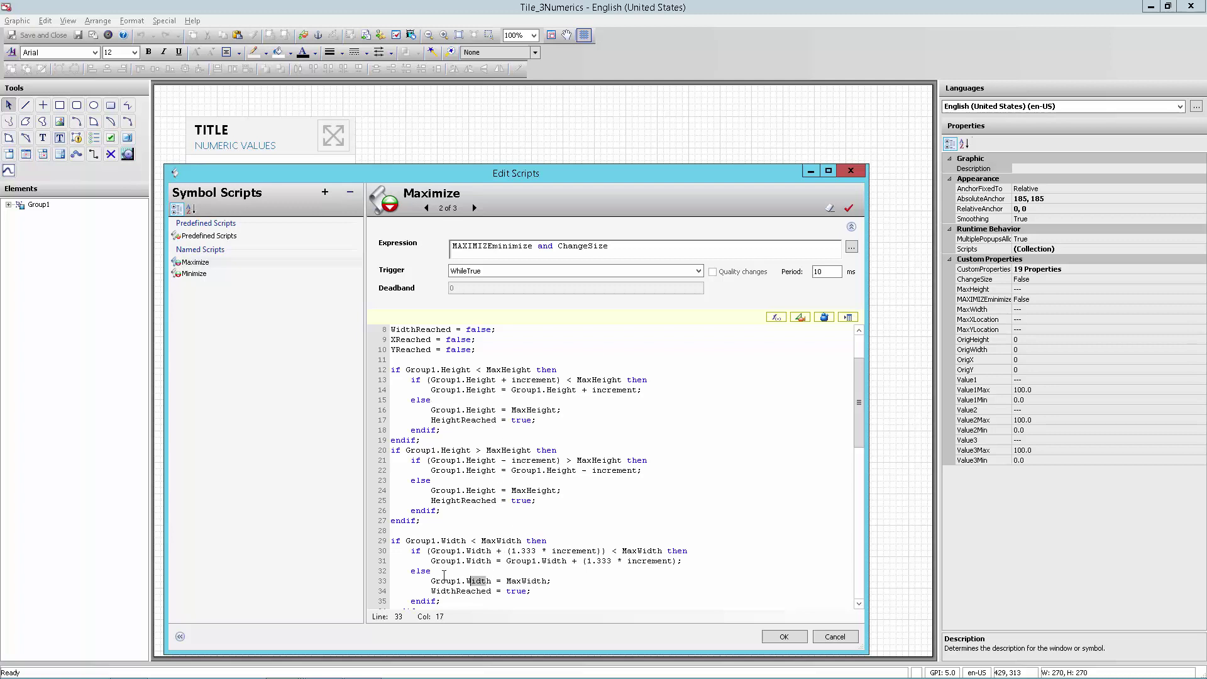
{"action": "scroll", "coordinate": [541, 461], "scroll_direction": "down", "scroll_amount": 4}
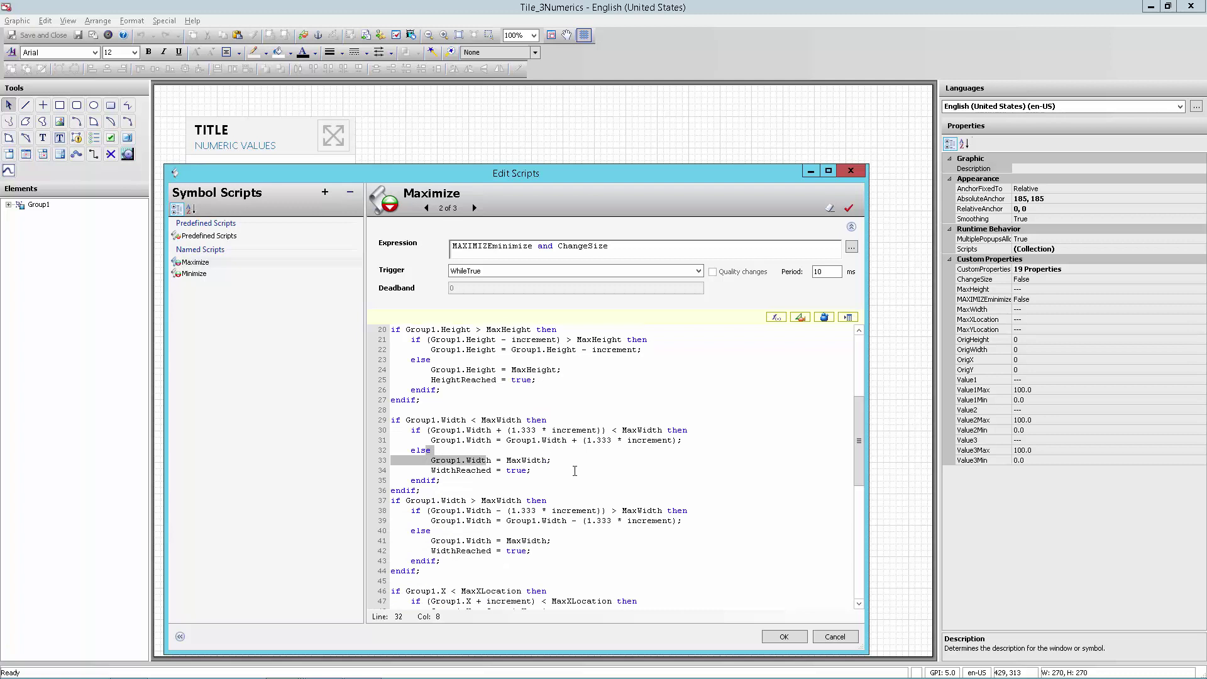
{"action": "left_click", "coordinate": [571, 469]}
{"action": "scroll", "coordinate": [571, 469], "scroll_direction": "down", "scroll_amount": 3}
{"action": "scroll", "coordinate": [571, 468], "scroll_direction": "down", "scroll_amount": 3}
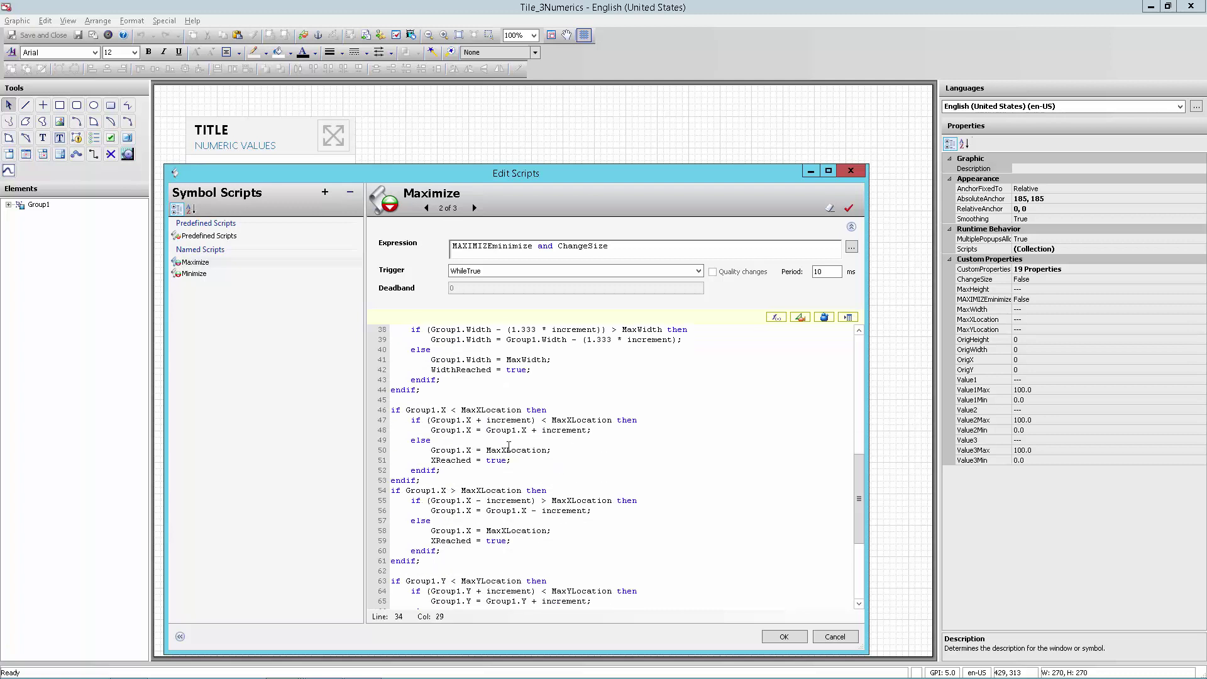
{"action": "scroll", "coordinate": [470, 472], "scroll_direction": "down", "scroll_amount": 4}
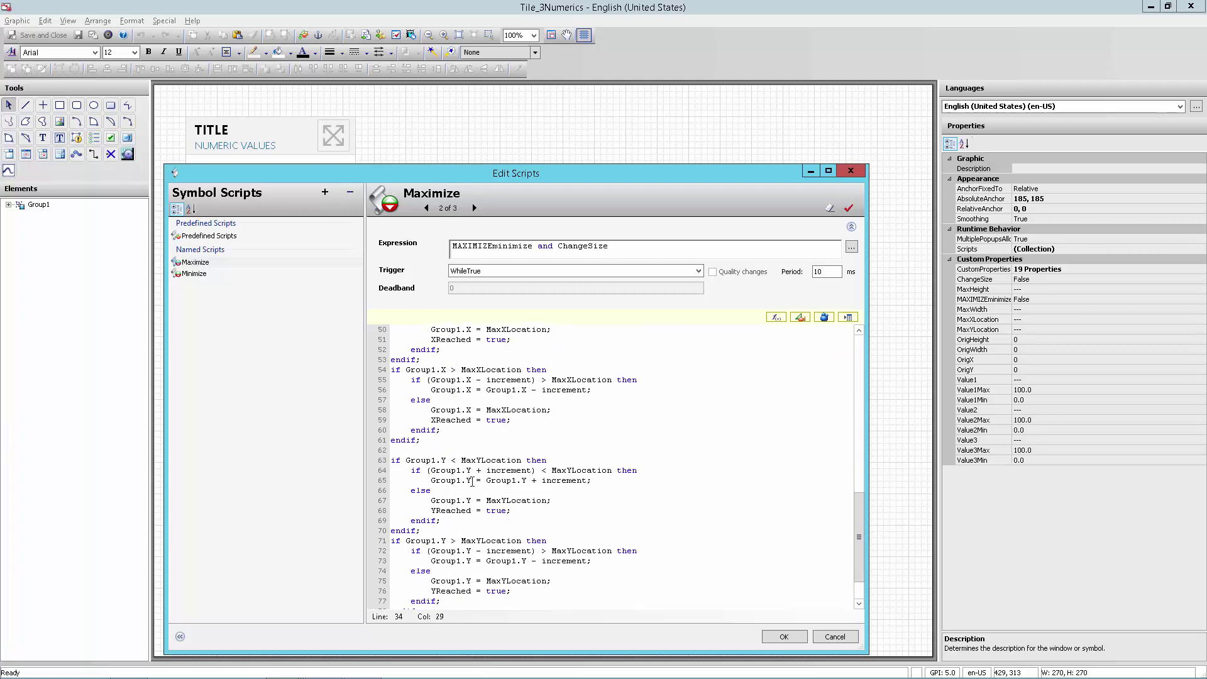
{"action": "scroll", "coordinate": [466, 501], "scroll_direction": "down", "scroll_amount": 2}
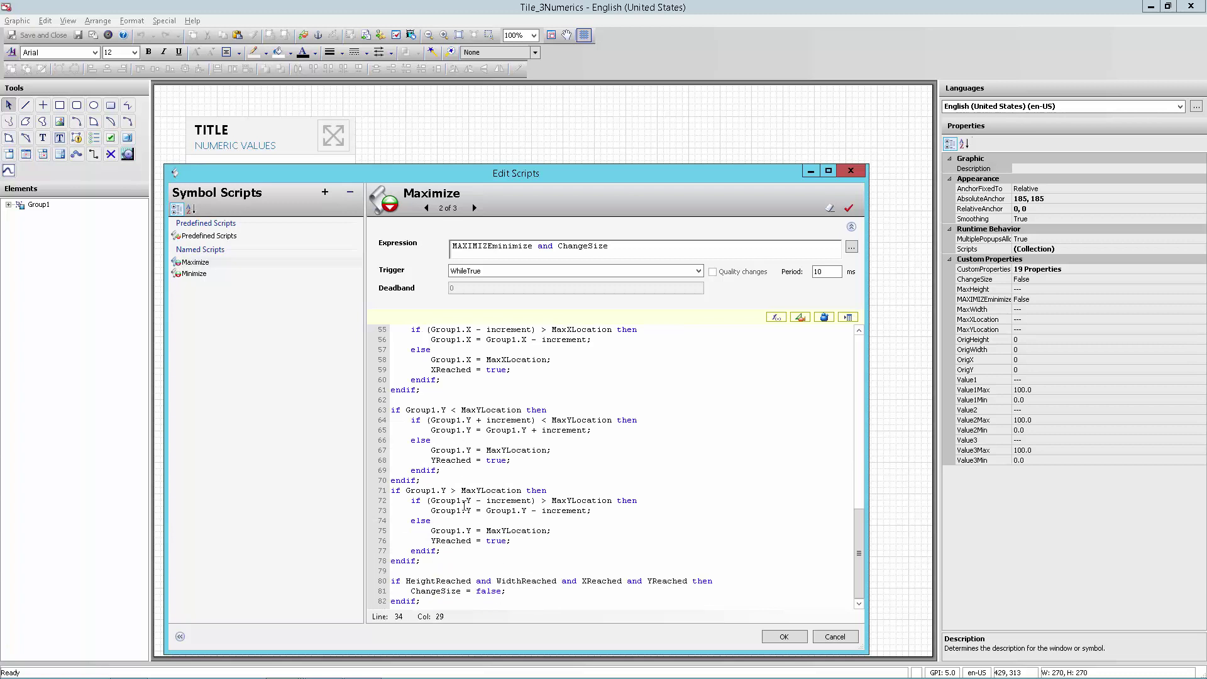
{"action": "left_click", "coordinate": [827, 639]}
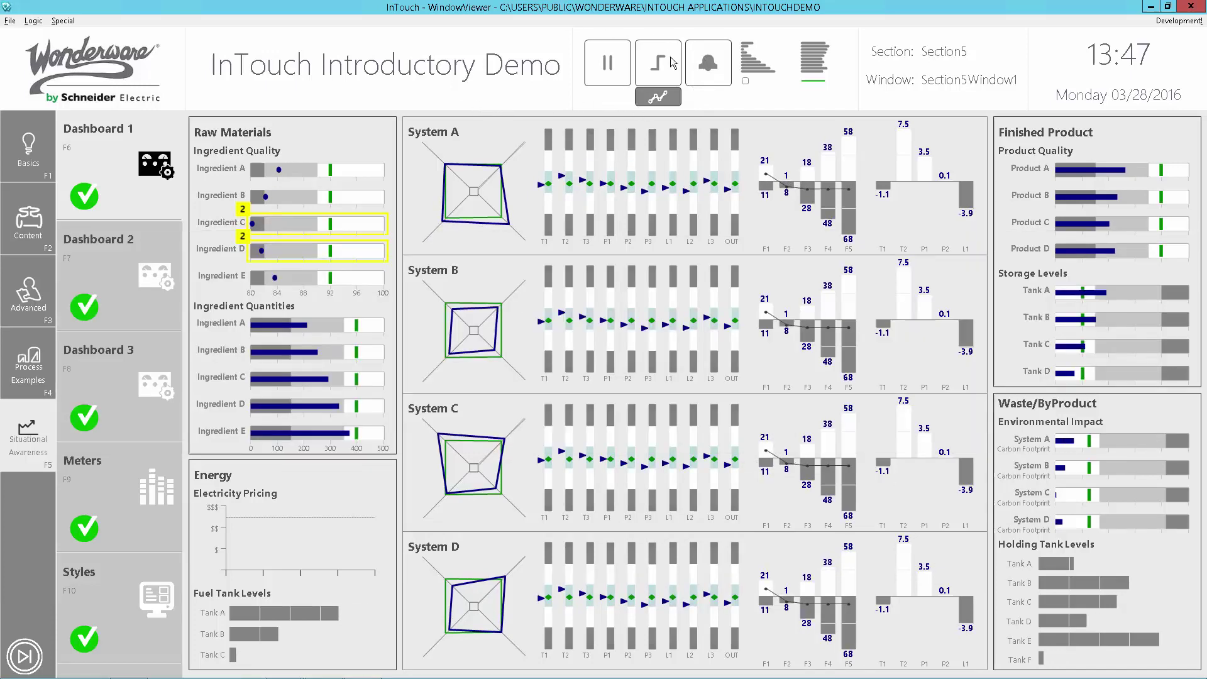
- Leave the Introductory Demo for the TEMP graphic with its three-line step shape
{"action": "key", "text": "alt+Tab"}
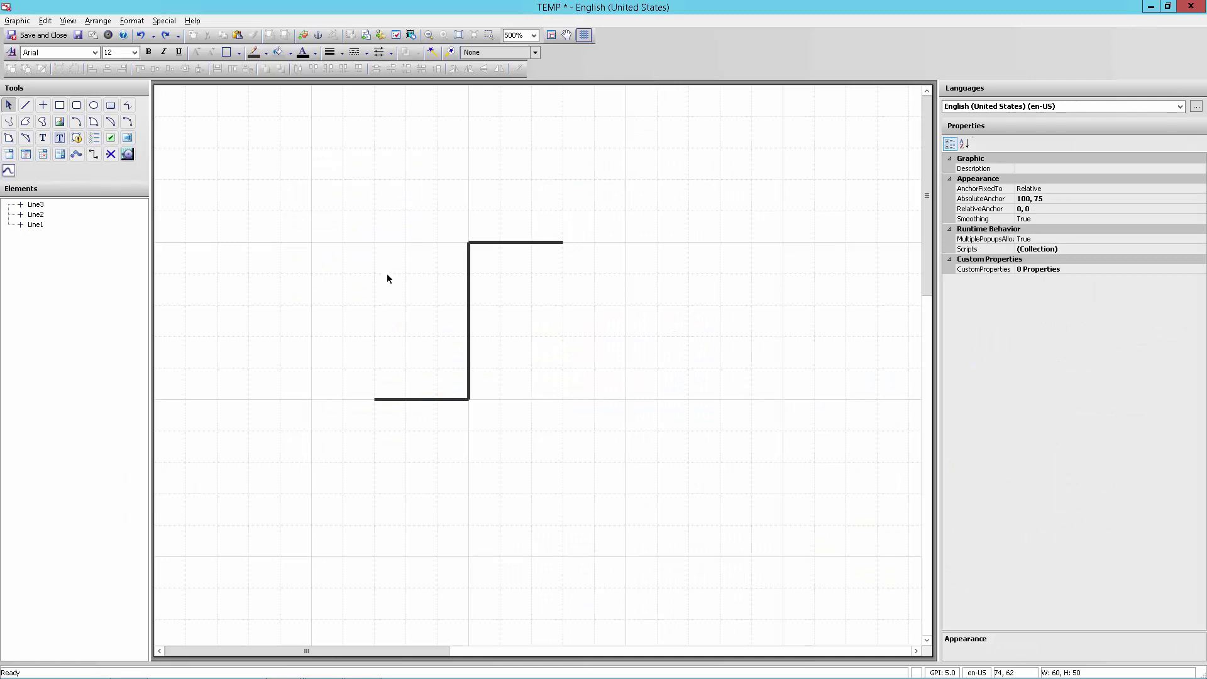
- Set the three step-shape lines to line weight 5
{"action": "left_click_drag", "start_coordinate": [340, 217], "coordinate": [632, 501]}
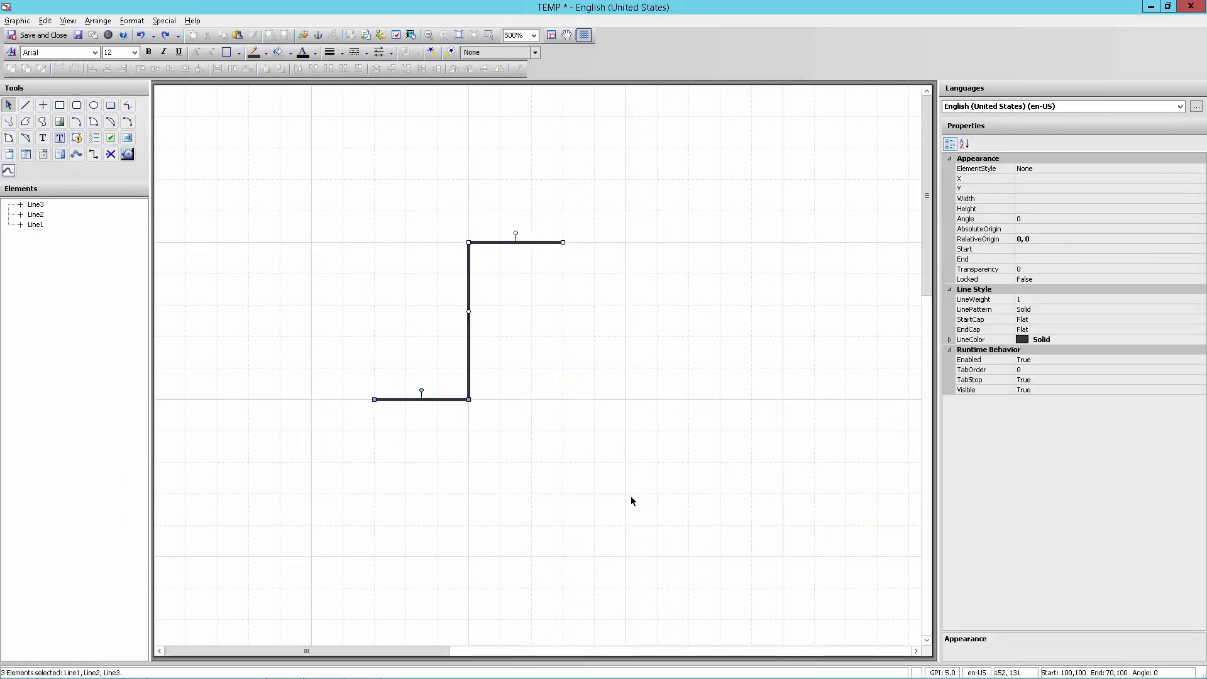
{"action": "left_click", "coordinate": [342, 53]}
{"action": "left_click", "coordinate": [344, 129]}
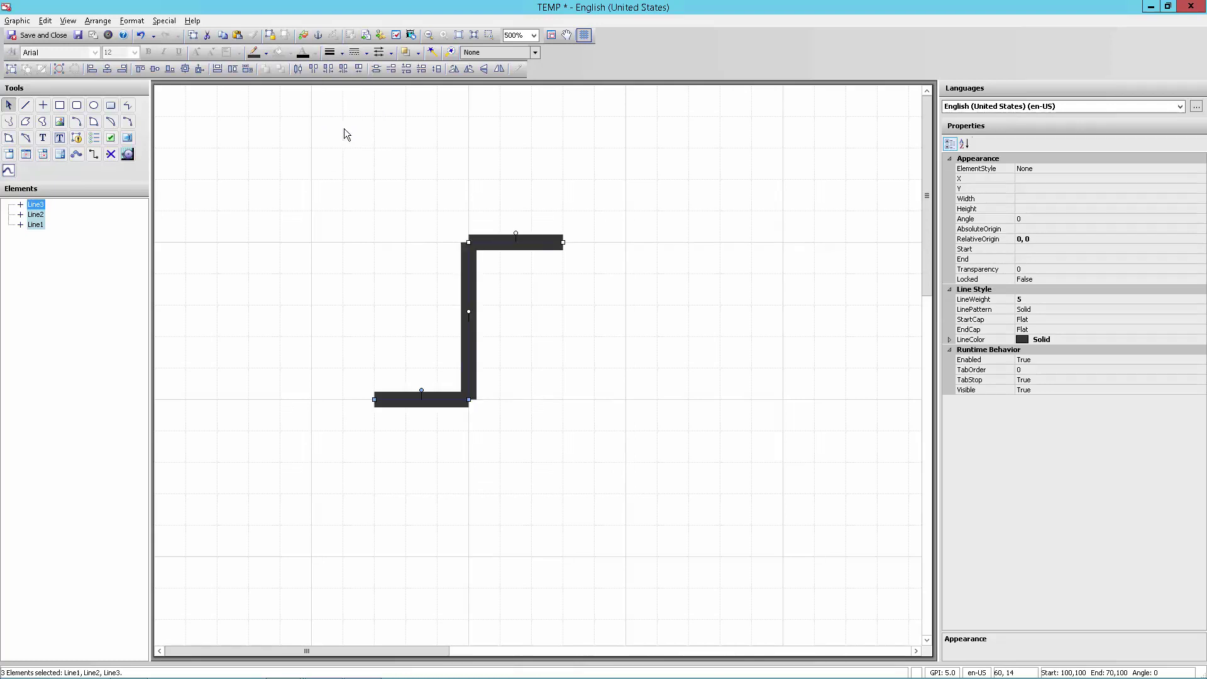
{"action": "left_click", "coordinate": [332, 247]}
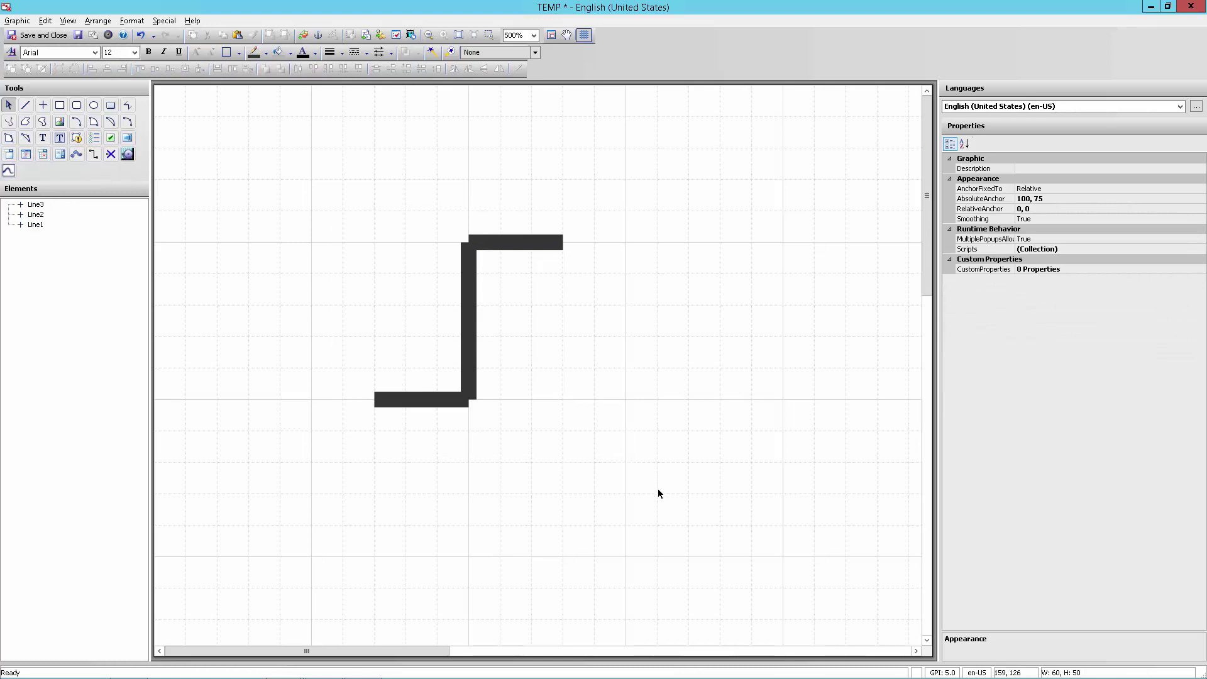
- Give all three lines round starts and round ends through More Line Options
{"action": "key", "text": "ctrl+a"}
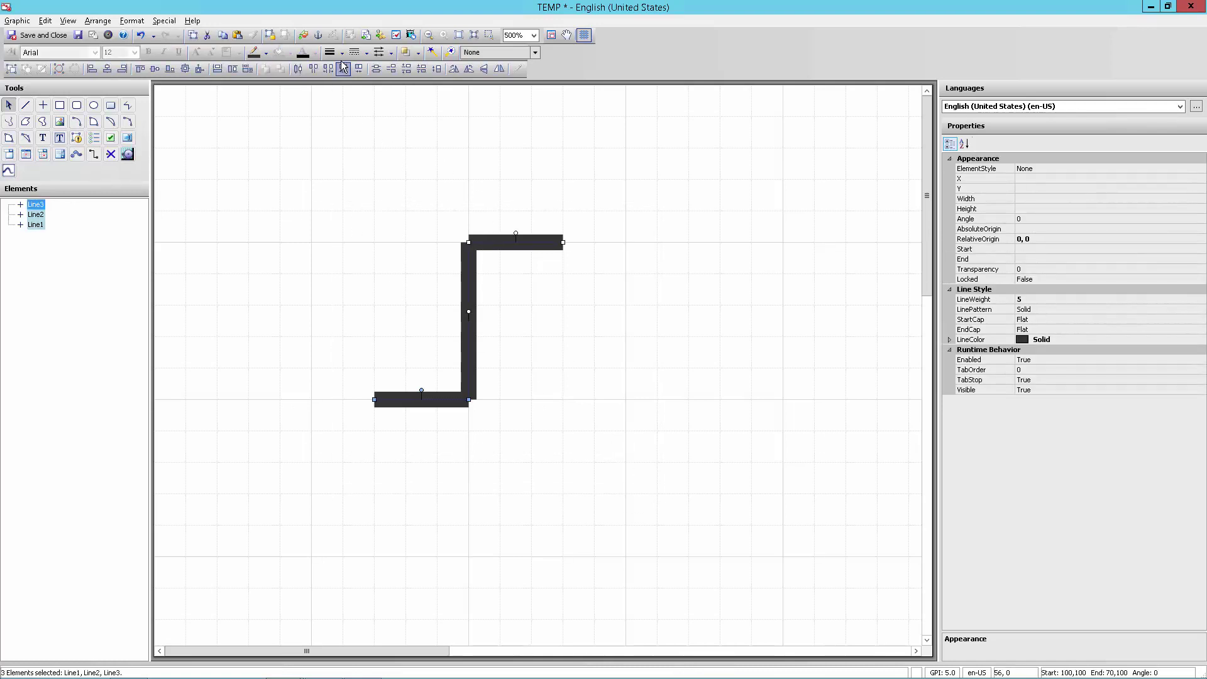
{"action": "left_click", "coordinate": [342, 53]}
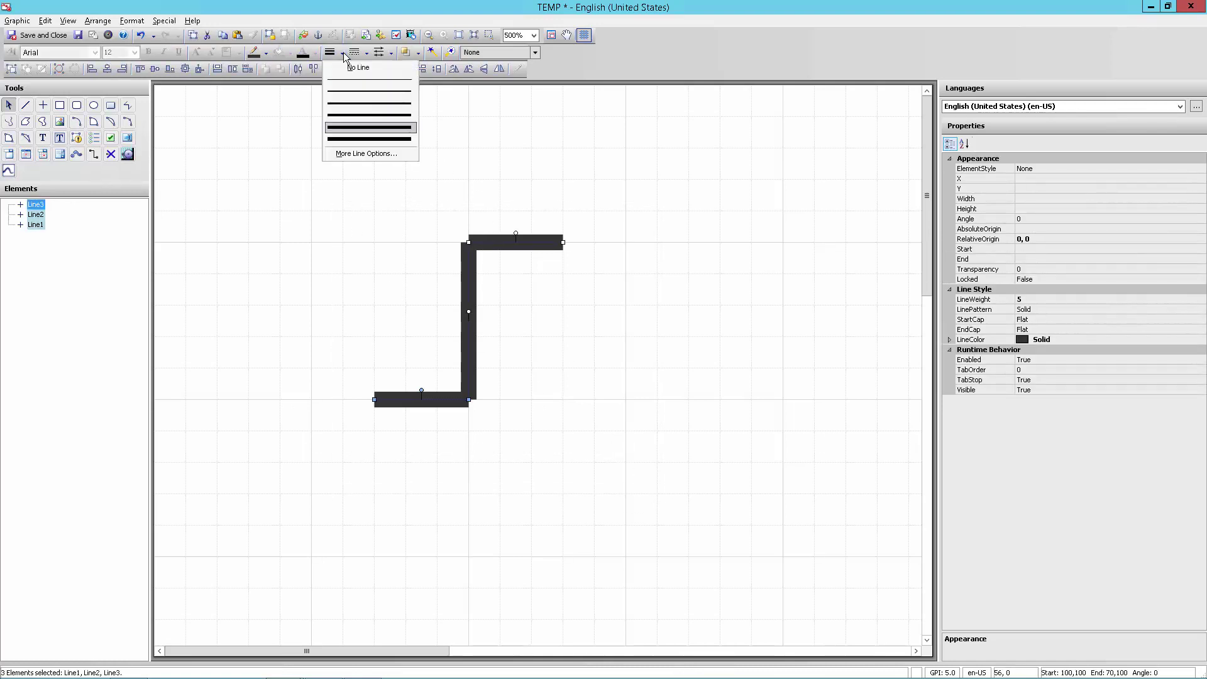
{"action": "left_click", "coordinate": [365, 156]}
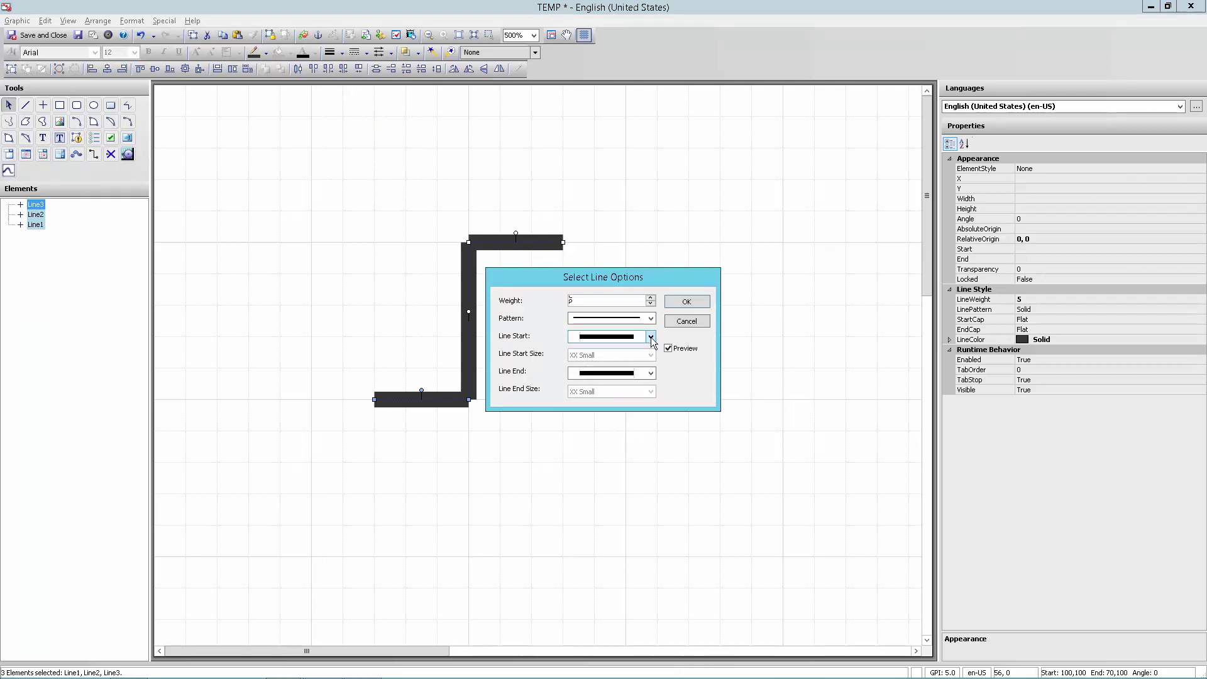
{"action": "left_click", "coordinate": [651, 337]}
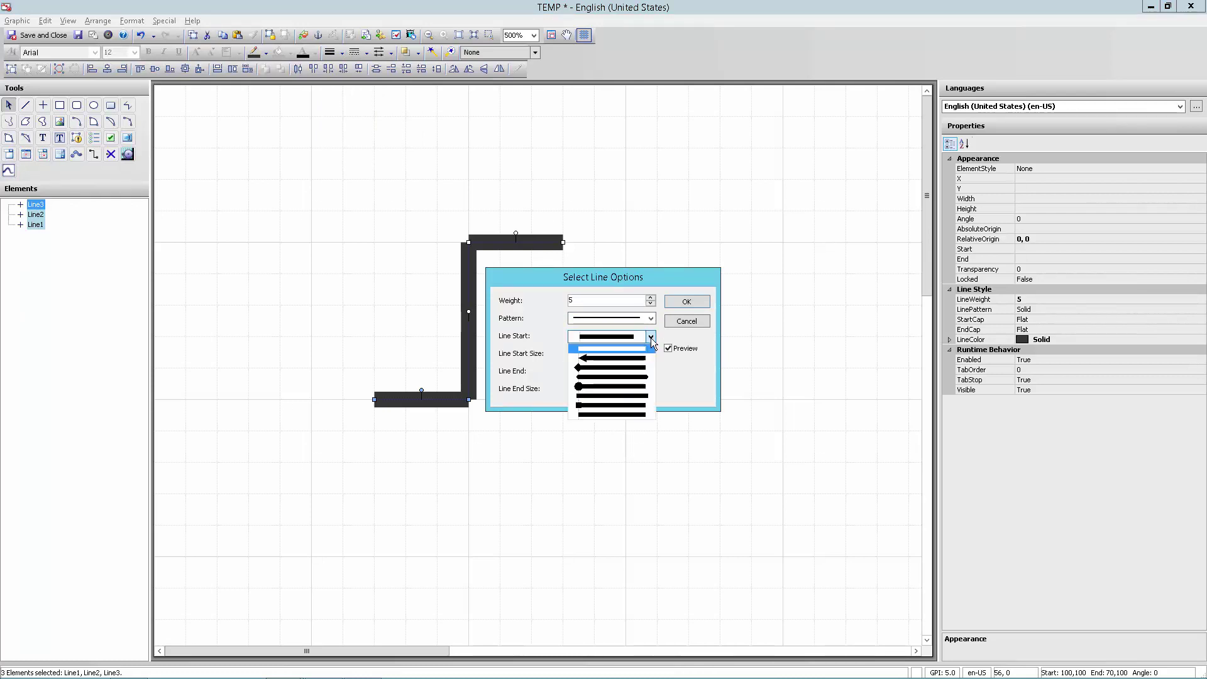
{"action": "left_click", "coordinate": [629, 379]}
{"action": "left_click", "coordinate": [651, 373]}
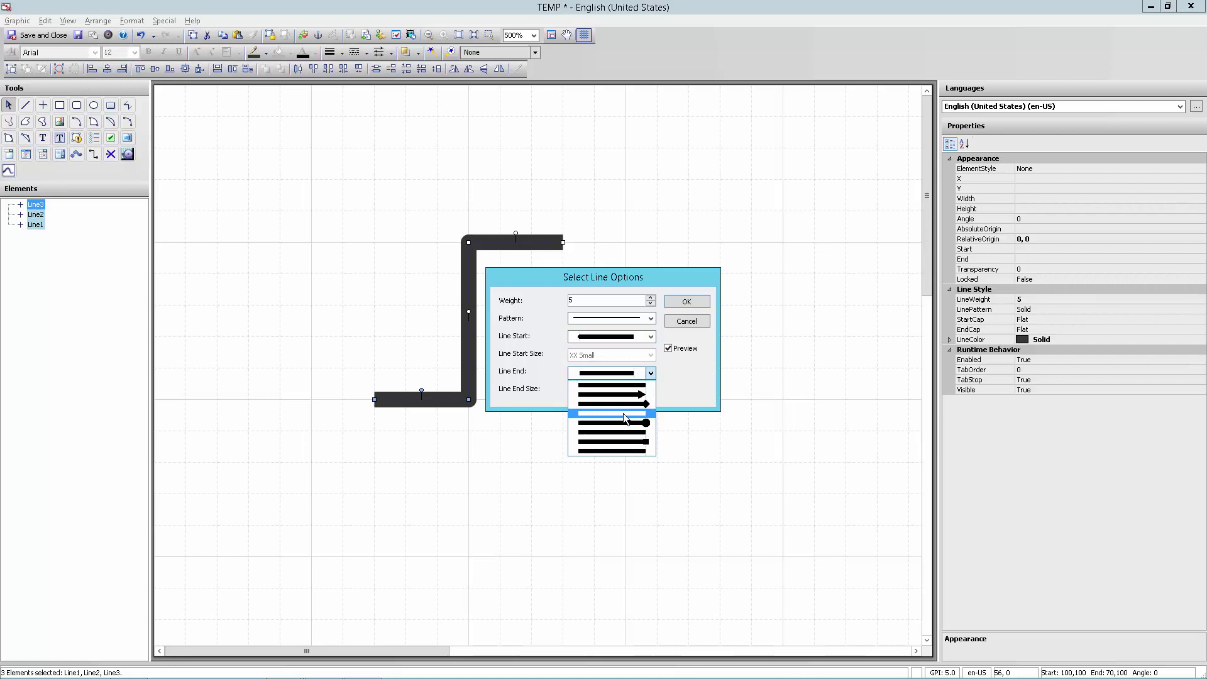
{"action": "left_click", "coordinate": [625, 414]}
{"action": "left_click", "coordinate": [688, 302]}
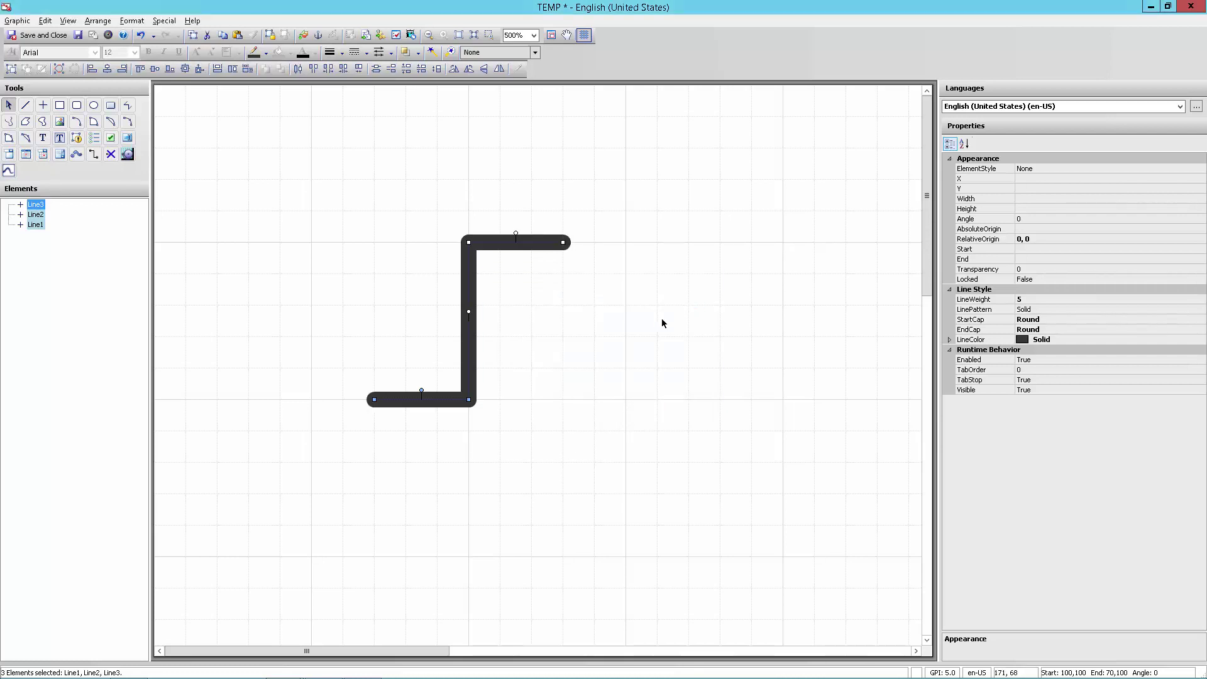
{"action": "left_click", "coordinate": [633, 344]}
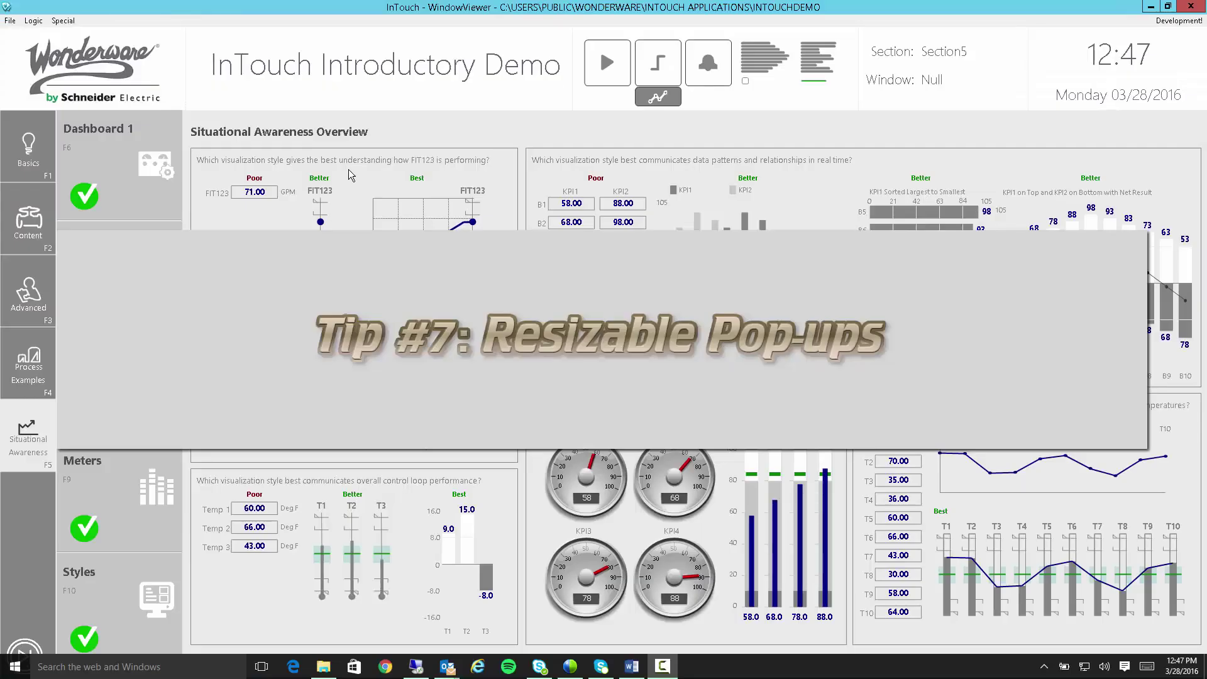
- Open the FIT123 SA_Example1 pop-up, move it up-left, and stretch it larger
{"action": "left_click", "coordinate": [362, 162]}
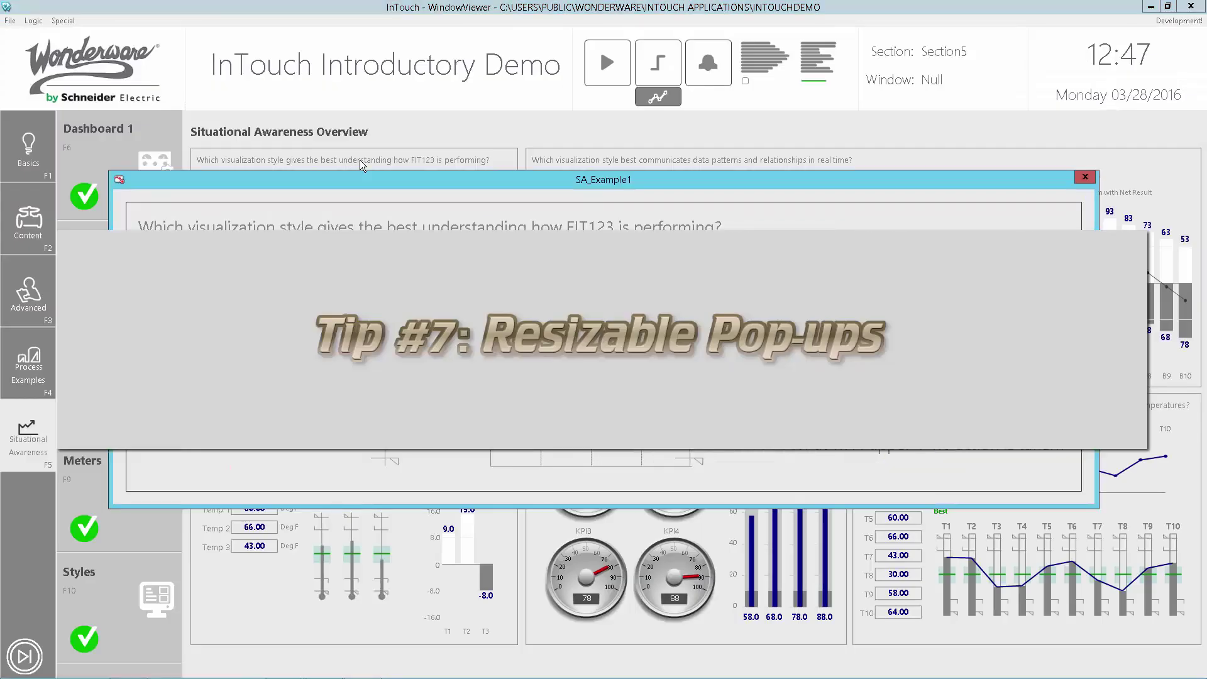
{"action": "left_click_drag", "start_coordinate": [404, 179], "coordinate": [337, 149]}
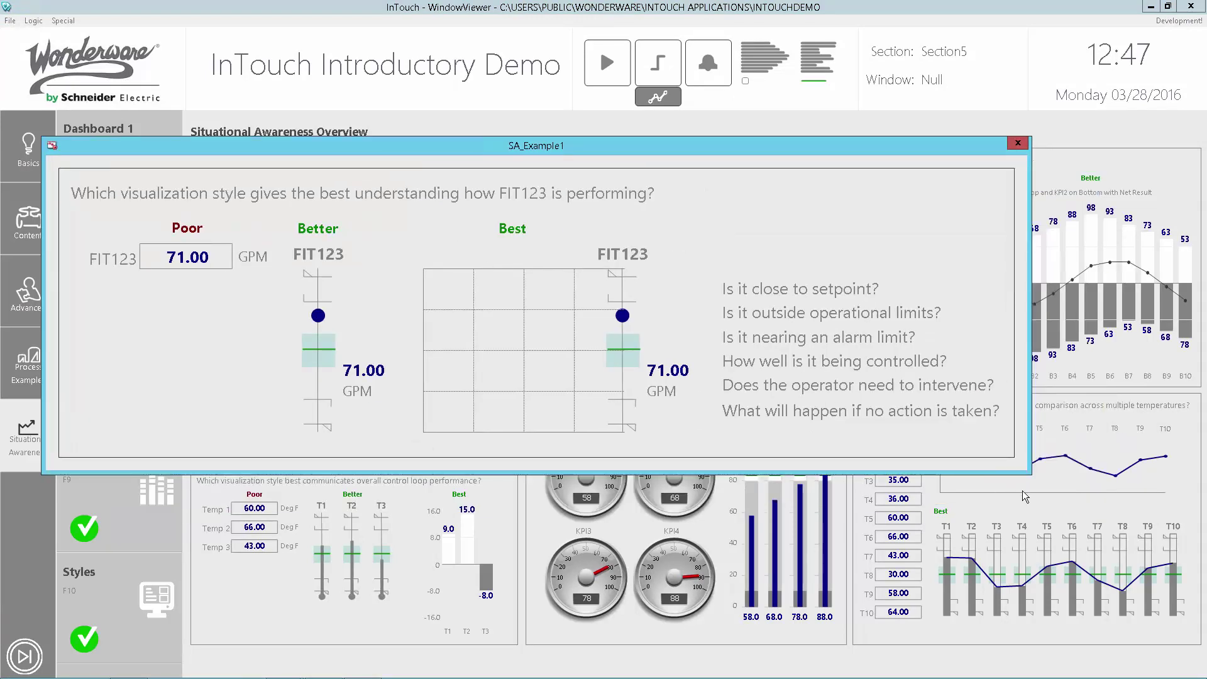
{"action": "left_click_drag", "start_coordinate": [1032, 475], "coordinate": [1078, 499]}
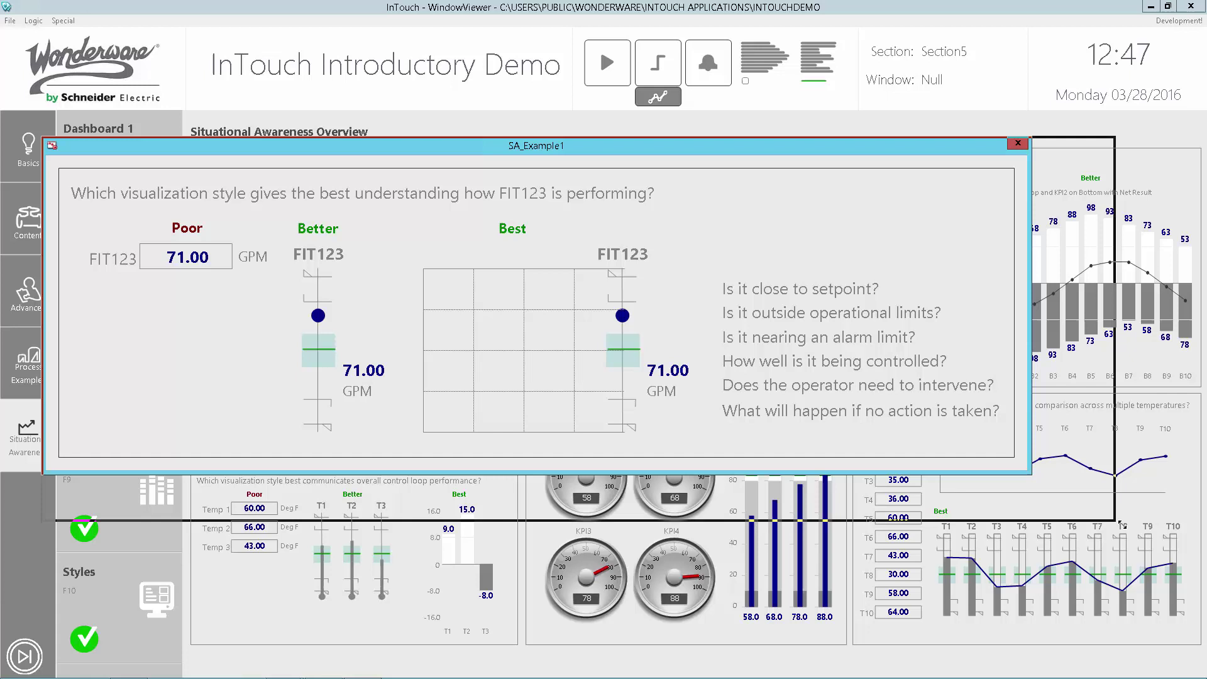
{"action": "left_click_drag", "start_coordinate": [1123, 524], "coordinate": [1184, 574]}
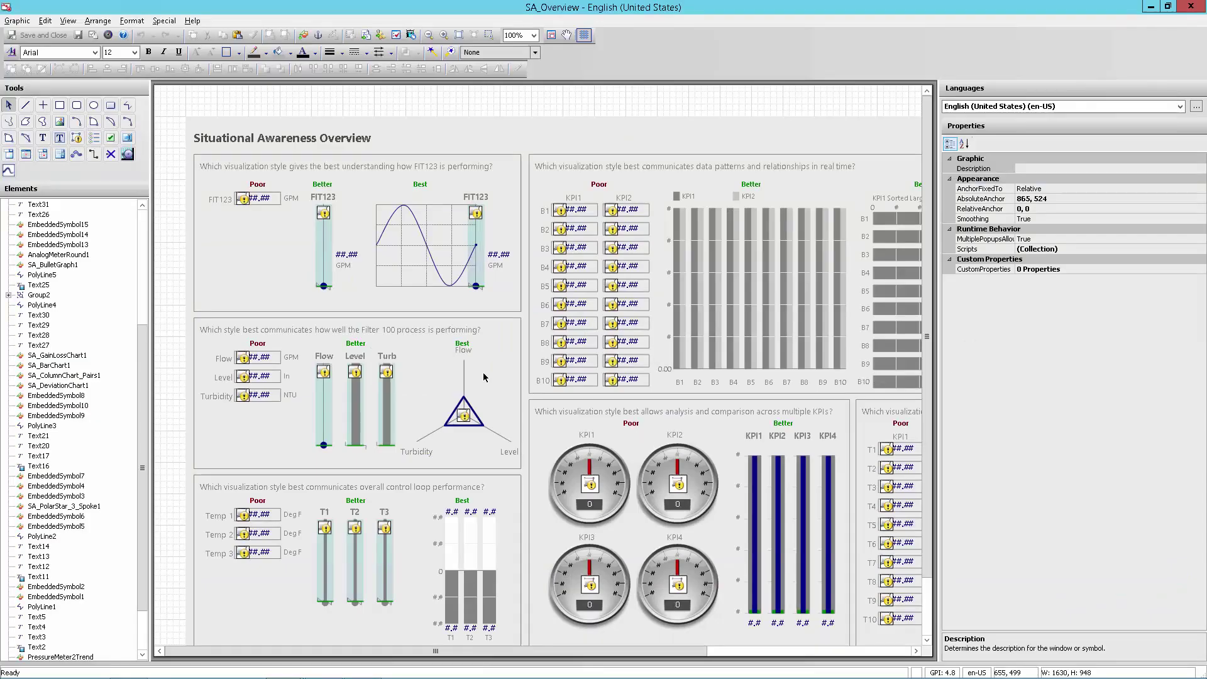
- Check the Text2 label's Show Symbol animation for SA_Example1 as Modeless and Resizable, then accept
{"action": "double_click", "coordinate": [341, 170]}
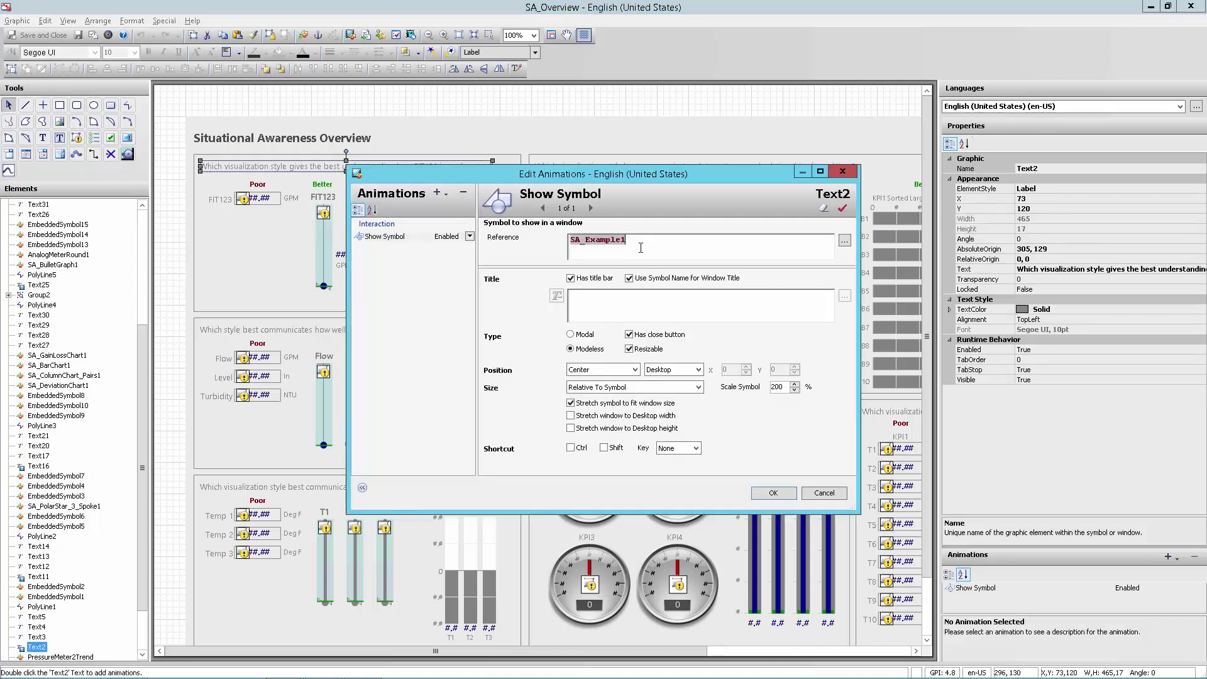
{"action": "left_click", "coordinate": [644, 245]}
{"action": "left_click", "coordinate": [773, 494]}
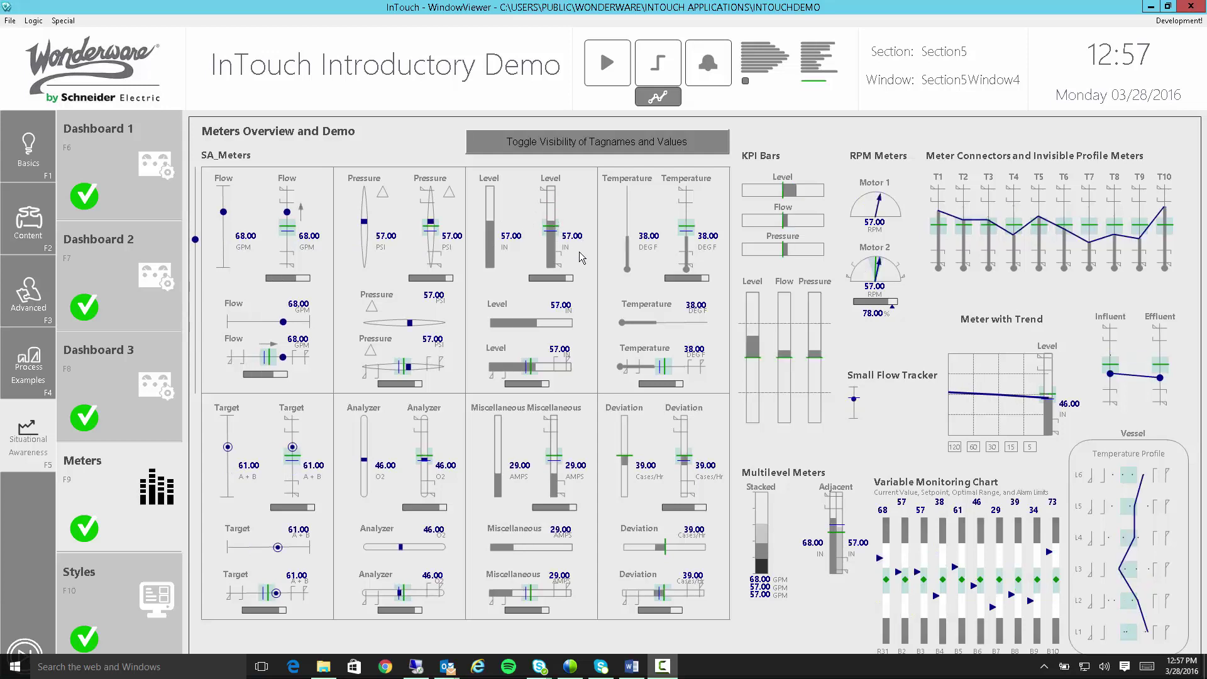
- Hide and then show all meter tagnames and values, then switch to SA_MetersDemo
{"action": "left_click", "coordinate": [609, 149]}
{"action": "left_click", "coordinate": [558, 127]}
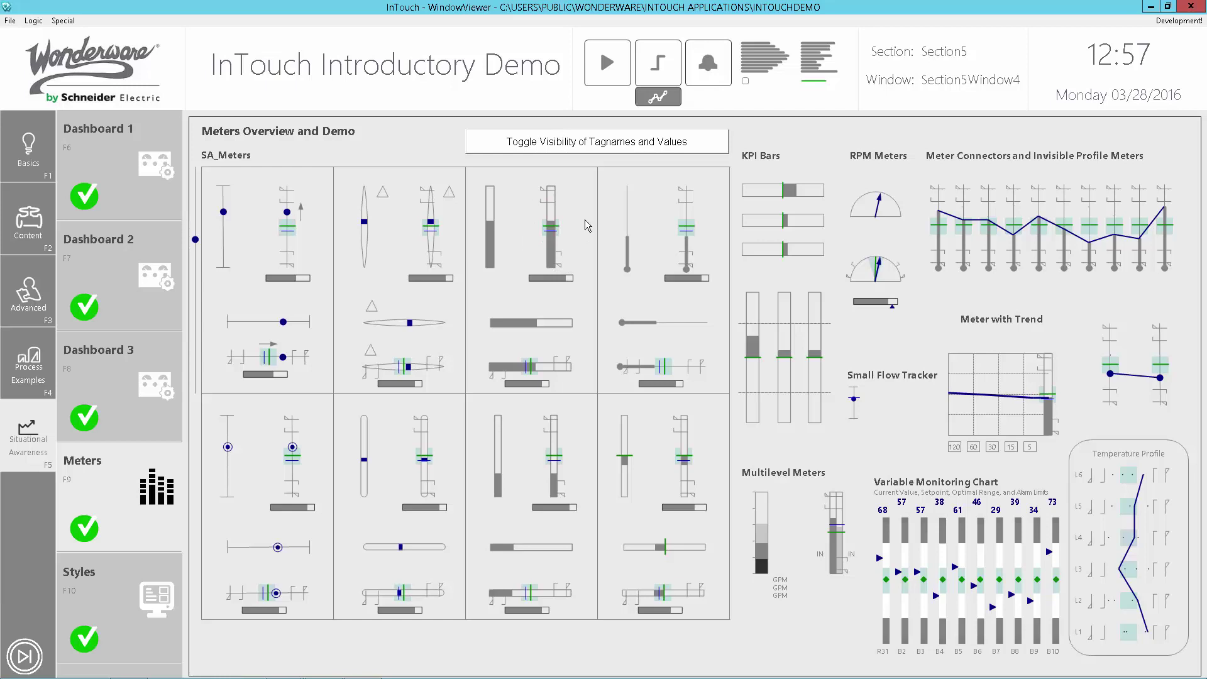
{"action": "left_click", "coordinate": [605, 149]}
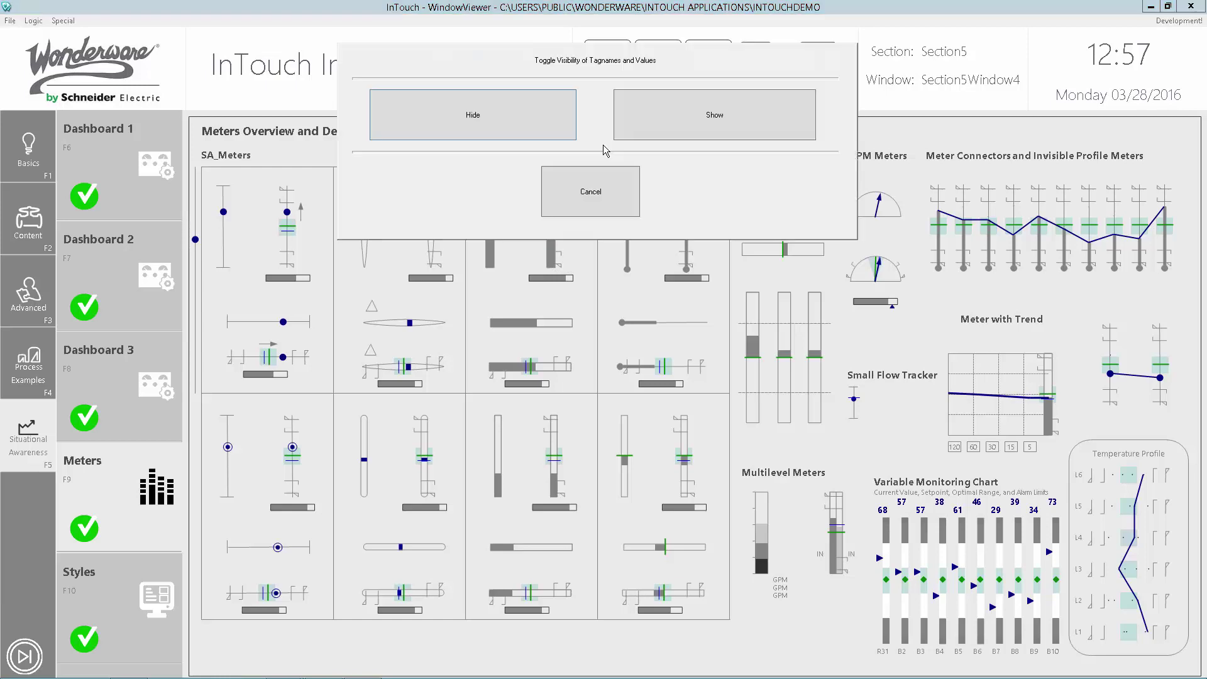
{"action": "left_click", "coordinate": [667, 133]}
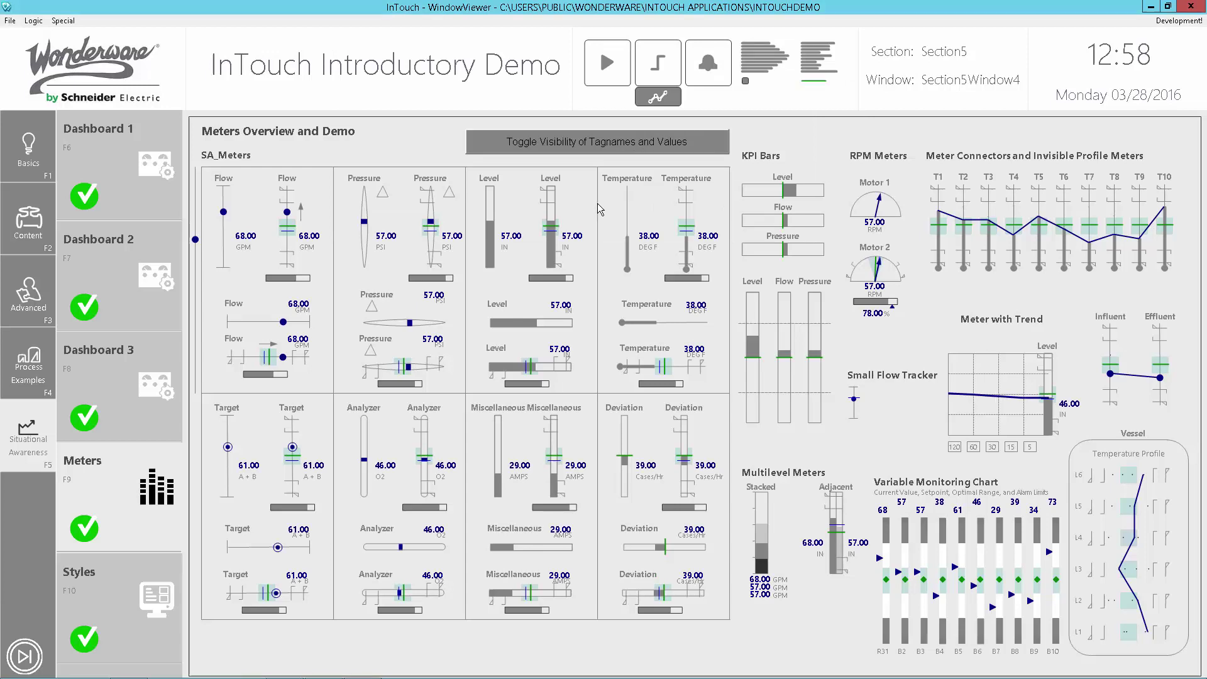
{"action": "key", "text": "alt+Tab"}
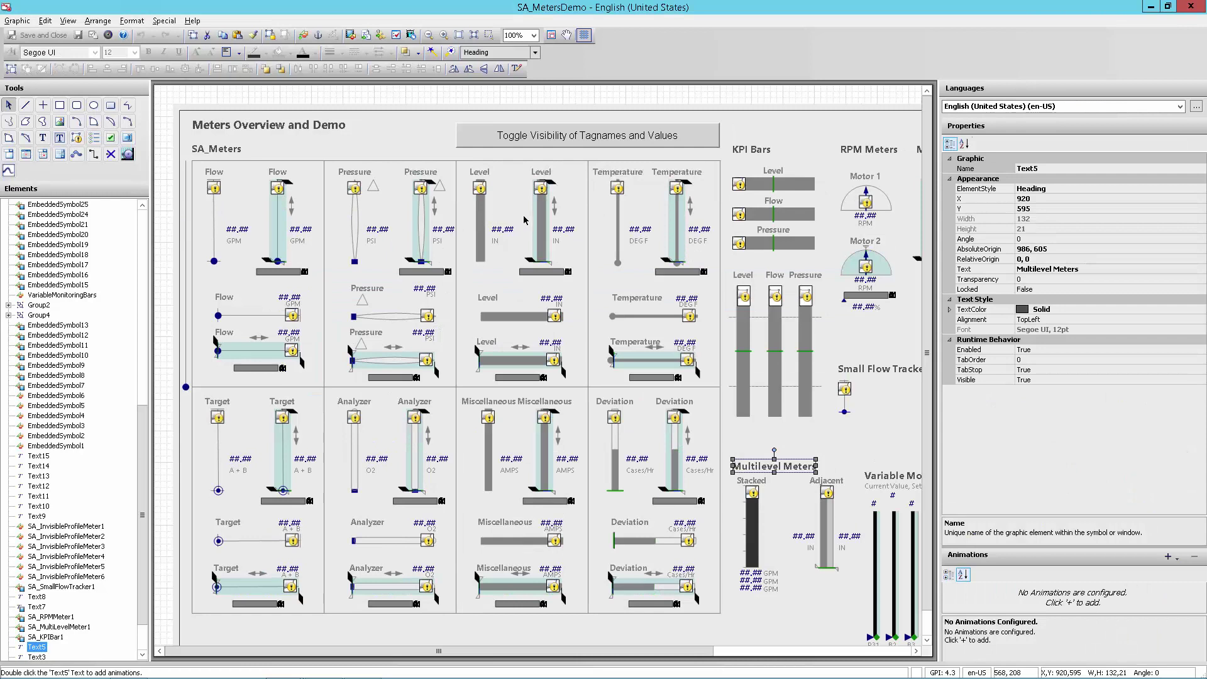
- Select Level meter EmbeddedSymbol21 and scroll to its InTouchBooleanTag visibility properties
{"action": "left_click", "coordinate": [542, 220]}
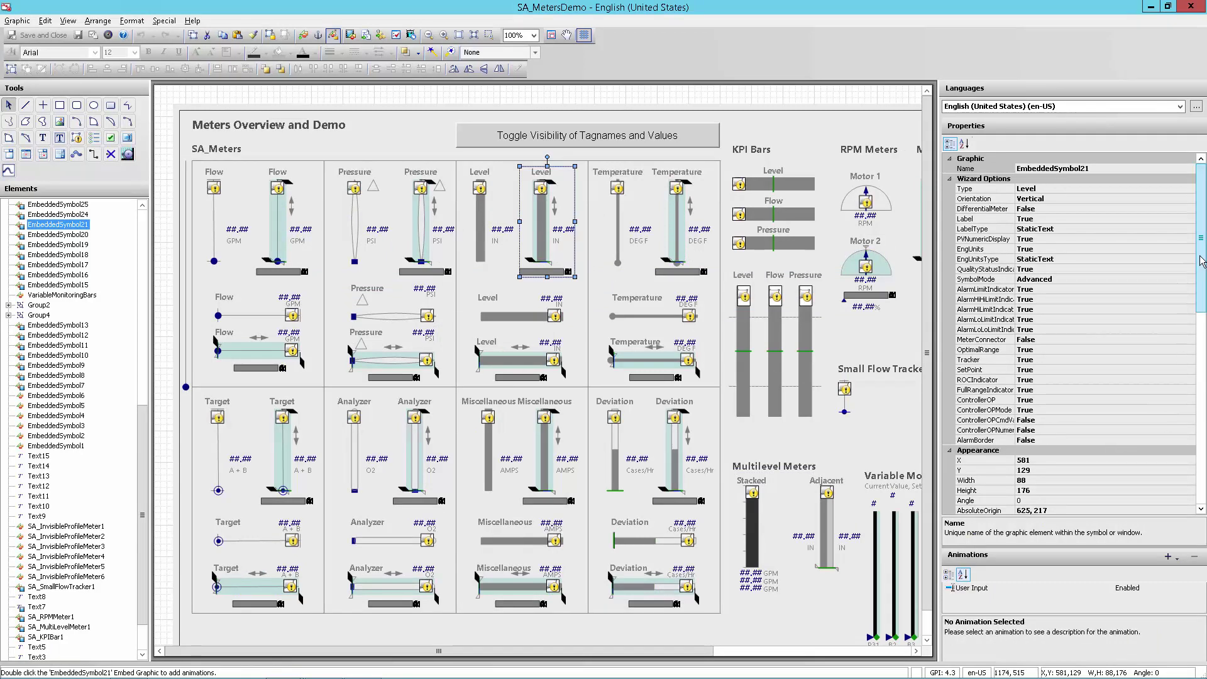
{"action": "left_click_drag", "start_coordinate": [1206, 256], "coordinate": [1205, 468]}
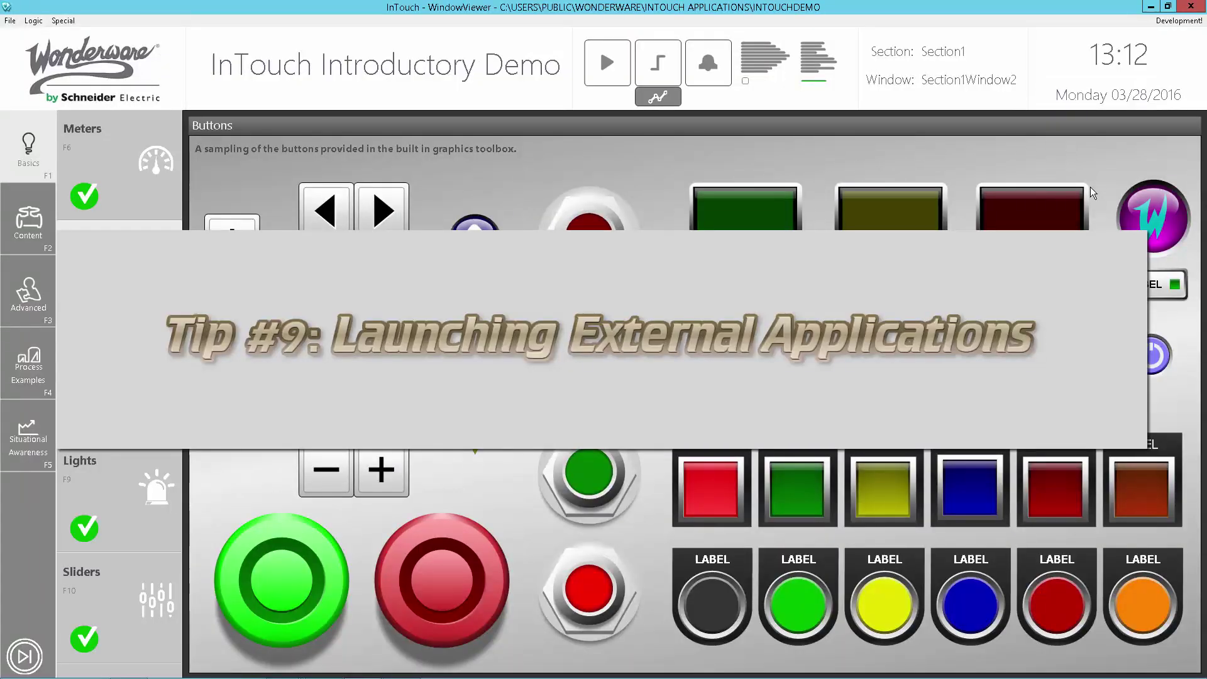
- Launch the Wonderware website from the W button, move the browser aside, and close it
{"action": "left_click", "coordinate": [1148, 218]}
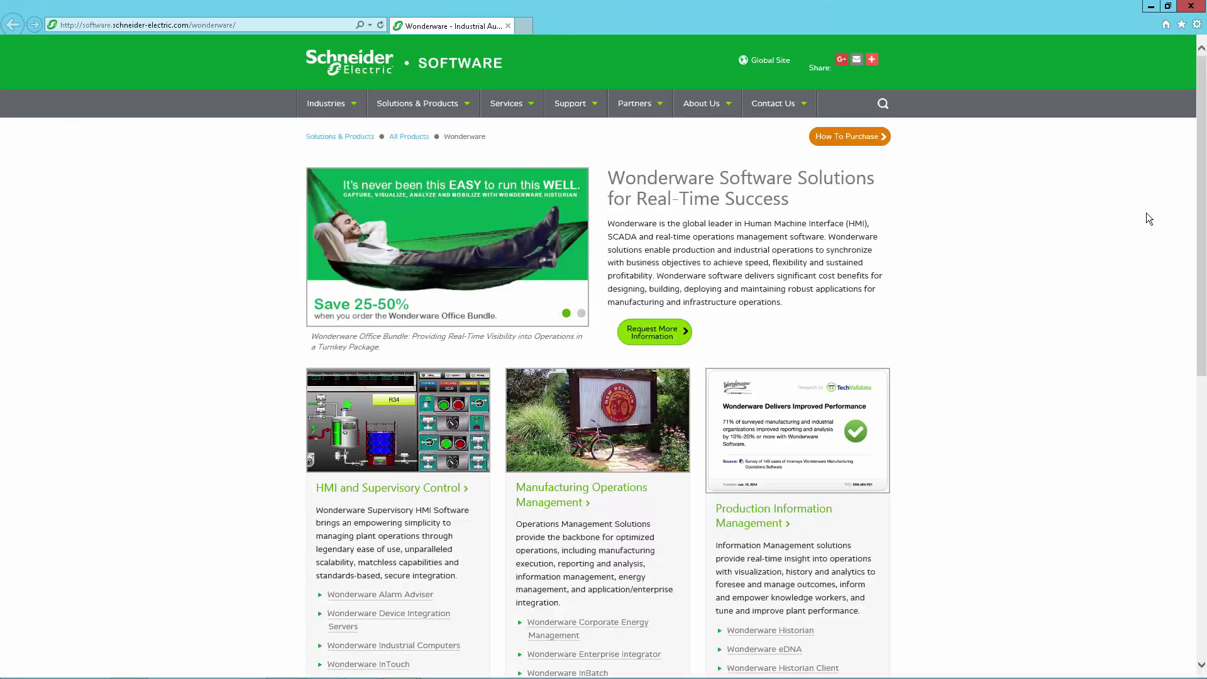
{"action": "double_click", "coordinate": [957, 5]}
{"action": "mouse_move", "coordinate": [678, 45]}
{"action": "left_mouse_down"}
{"action": "mouse_move", "coordinate": [1089, 212]}
{"action": "mouse_move", "coordinate": [872, 102]}
{"action": "left_mouse_up"}
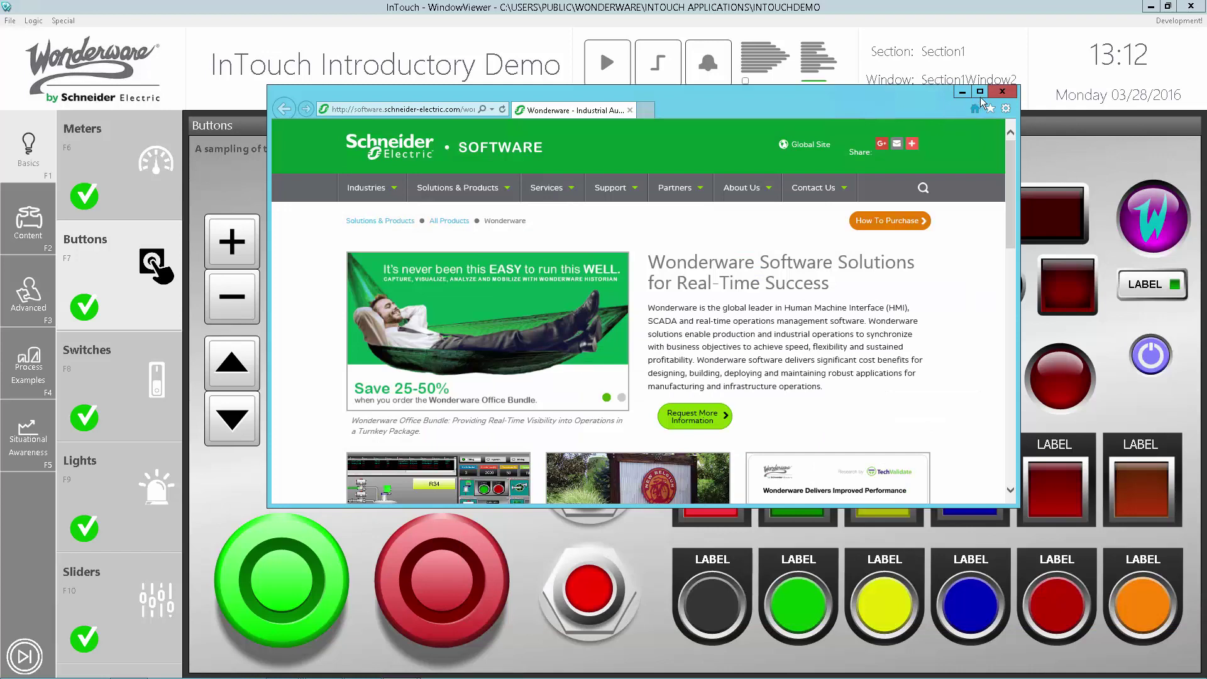
{"action": "left_click", "coordinate": [1000, 92]}
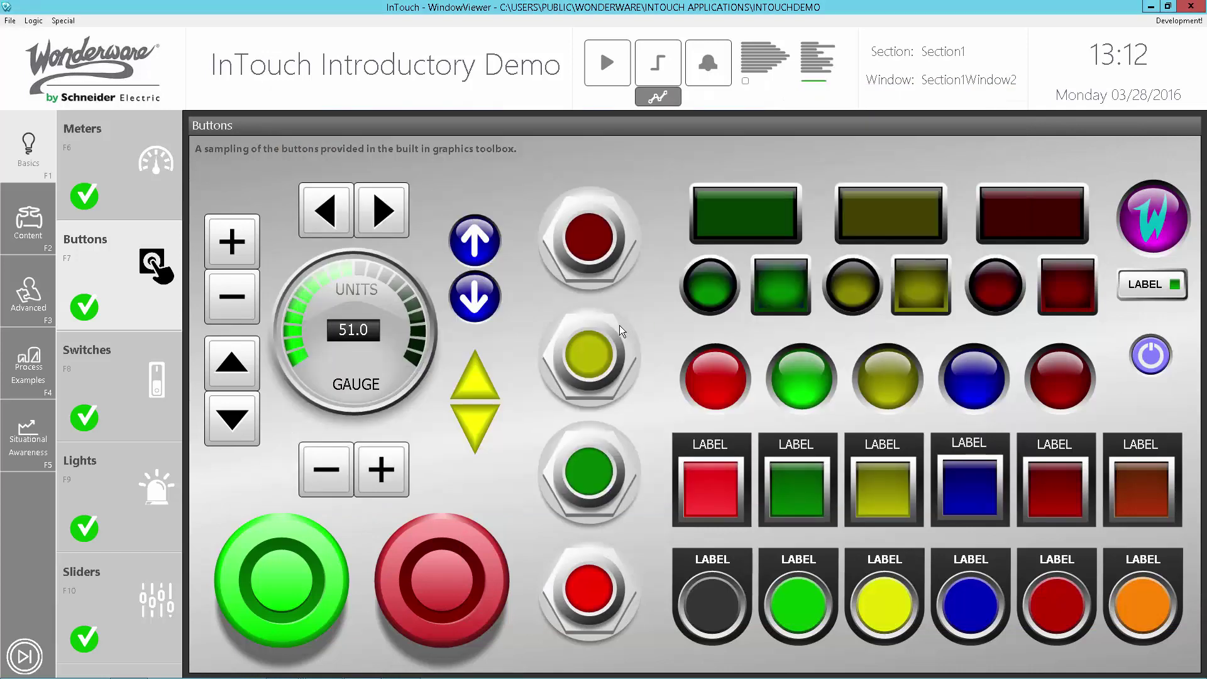
- Show the Button's On Left/Key Up action script launching iexplore.exe, then cancel
{"action": "key", "text": "alt+Tab"}
{"action": "left_click", "coordinate": [689, 318]}
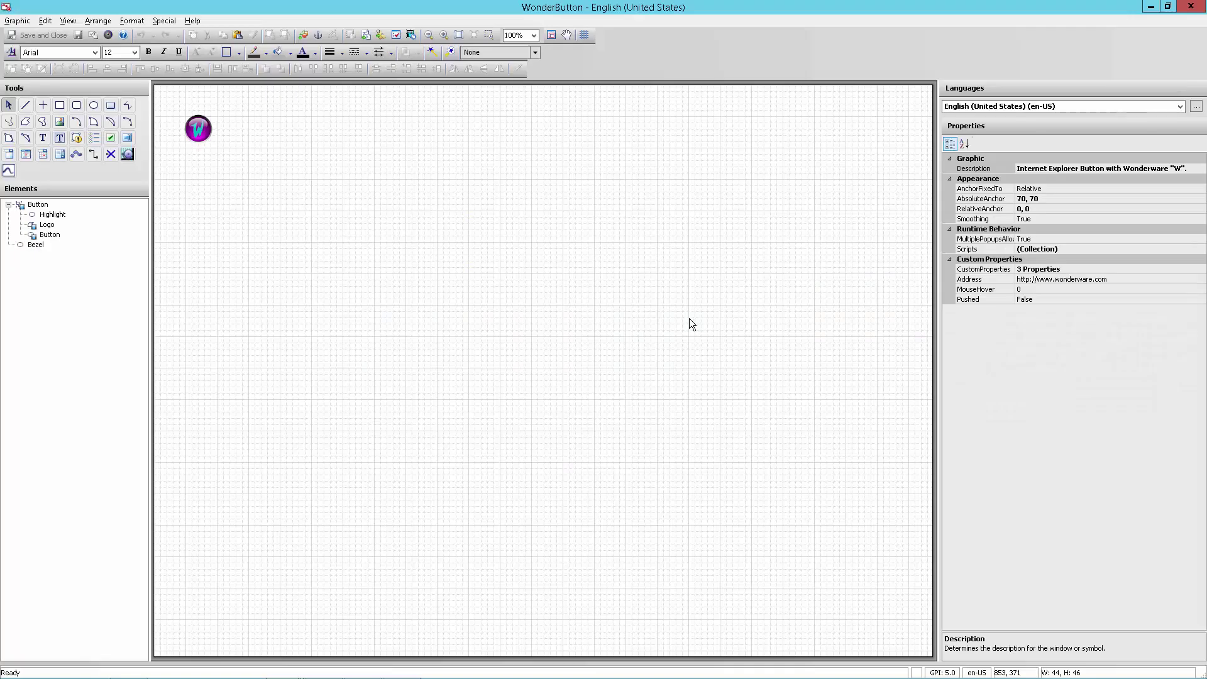
{"action": "key", "text": "alt"}
{"action": "double_click", "coordinate": [50, 235]}
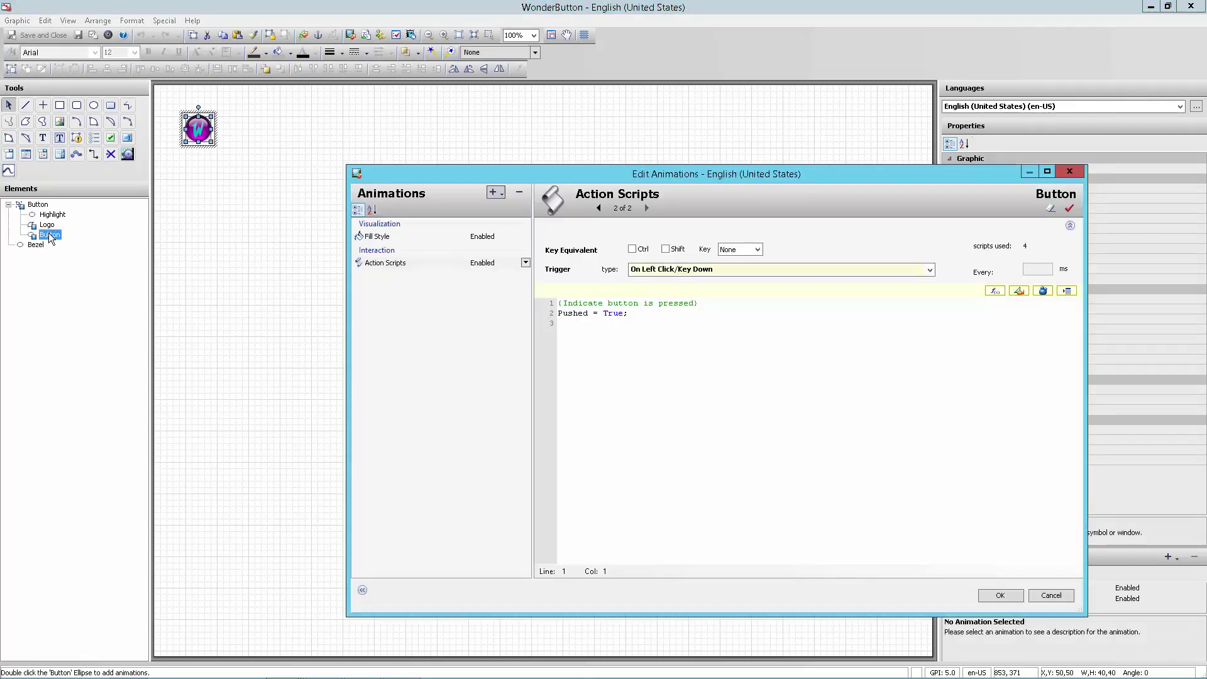
{"action": "left_click", "coordinate": [379, 266]}
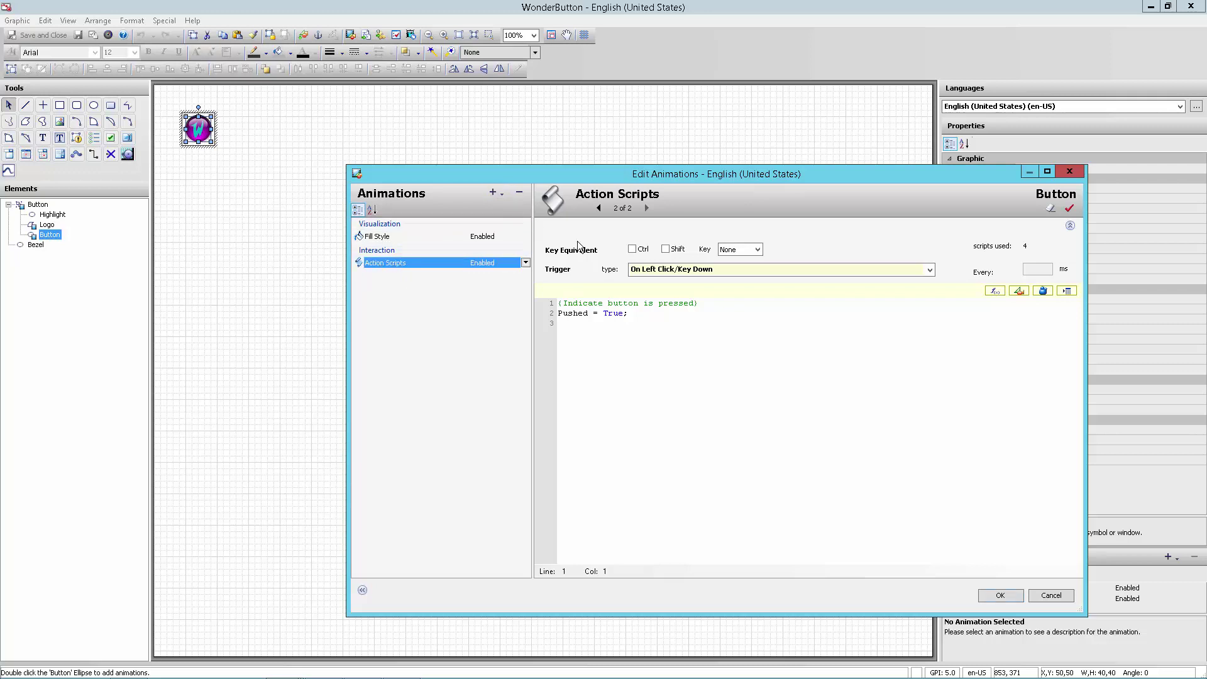
{"action": "left_click", "coordinate": [695, 271]}
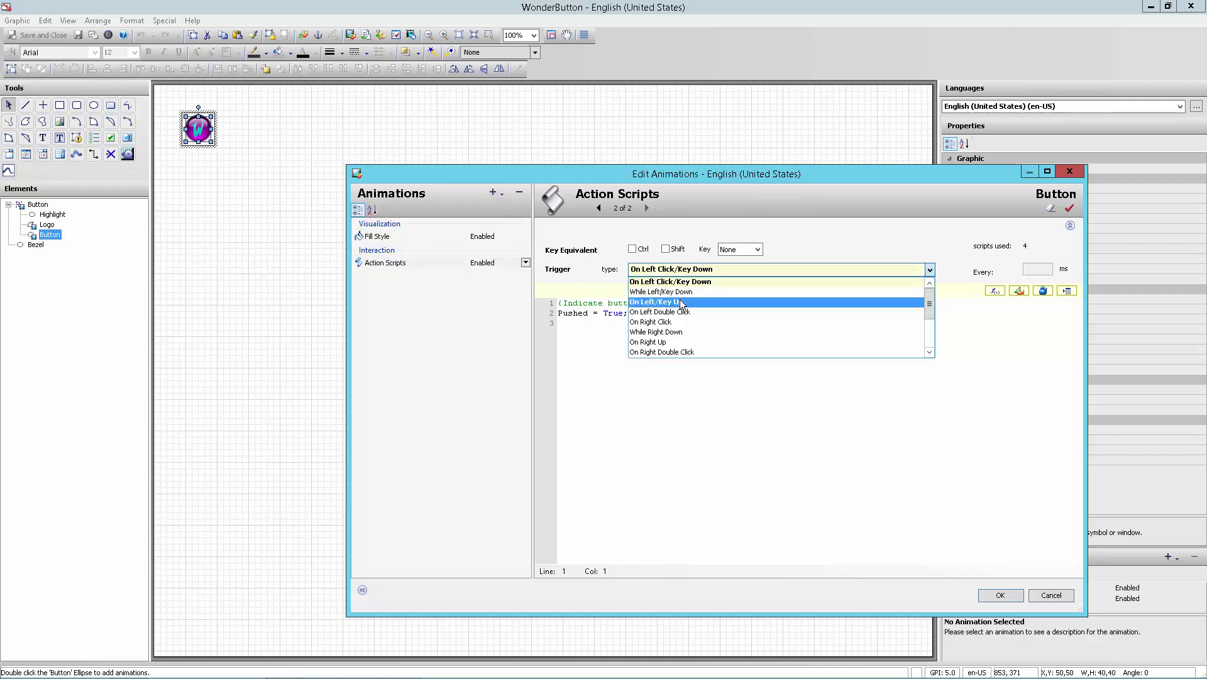
{"action": "left_click", "coordinate": [682, 302]}
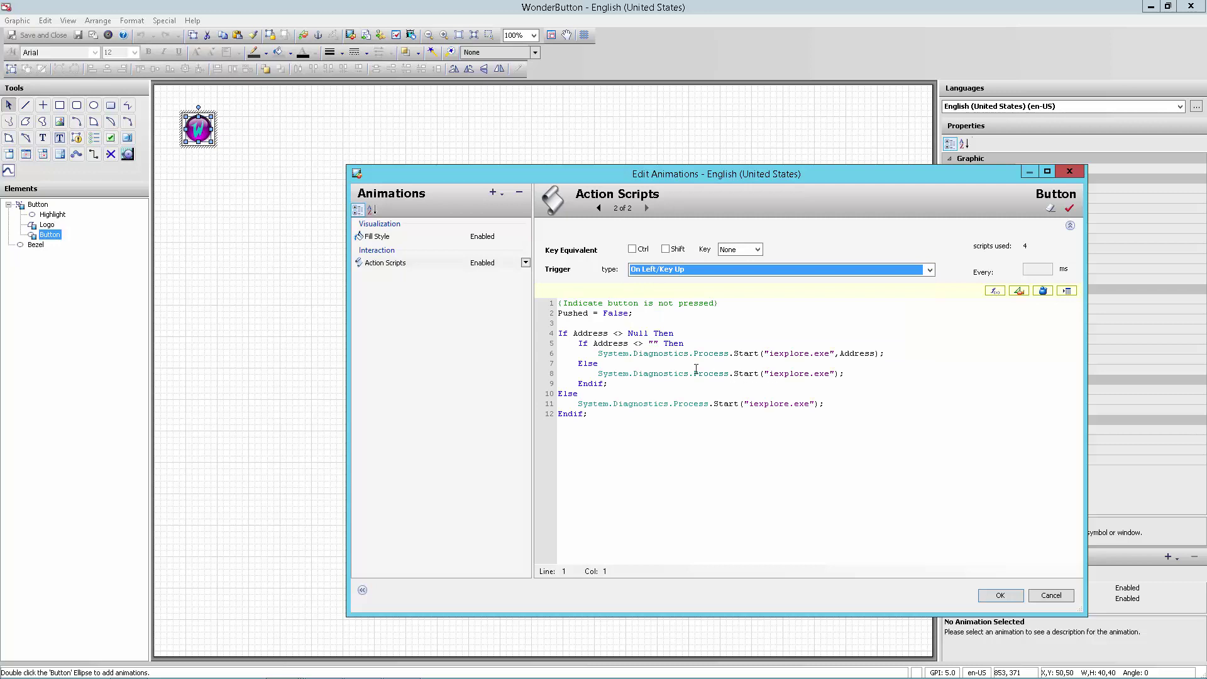
{"action": "left_click_drag", "start_coordinate": [600, 353], "coordinate": [759, 358]}
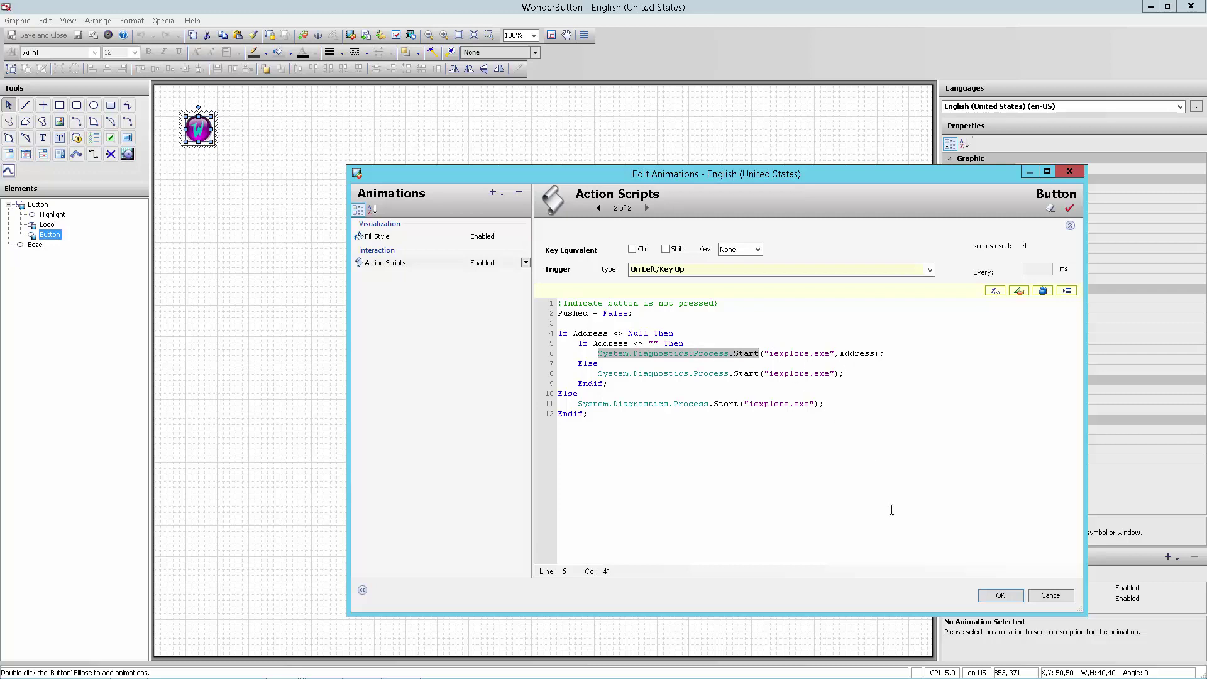
{"action": "left_click", "coordinate": [1051, 597]}
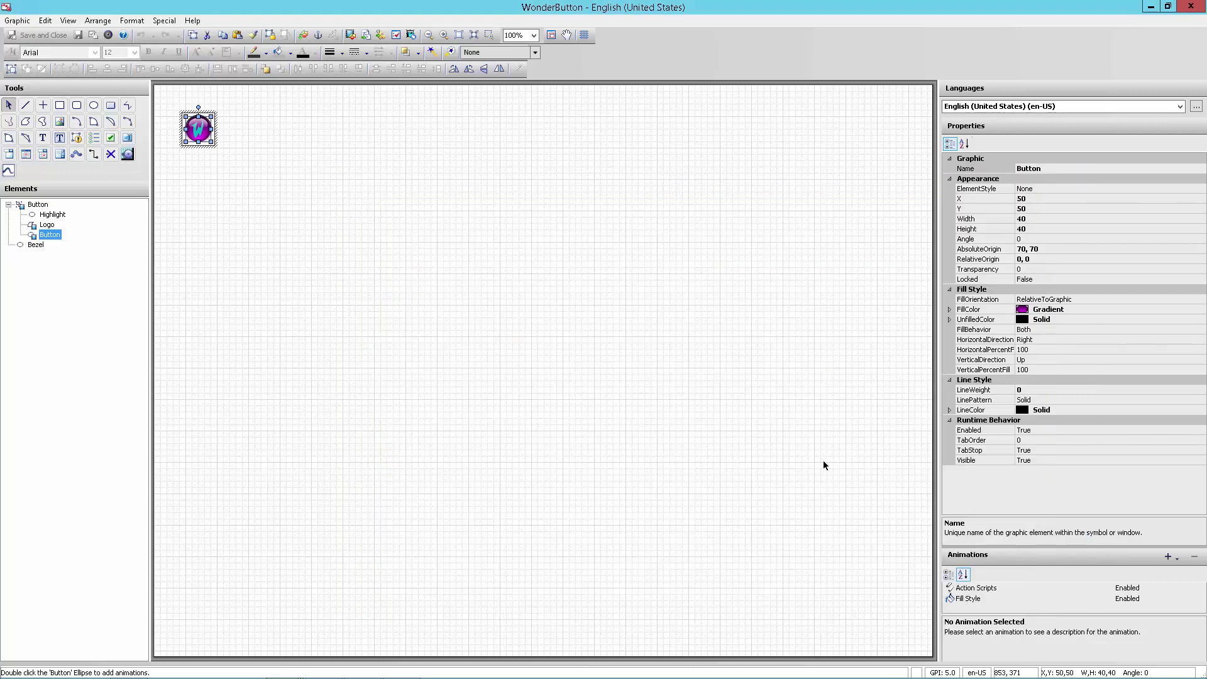
{"action": "left_click", "coordinate": [638, 341]}
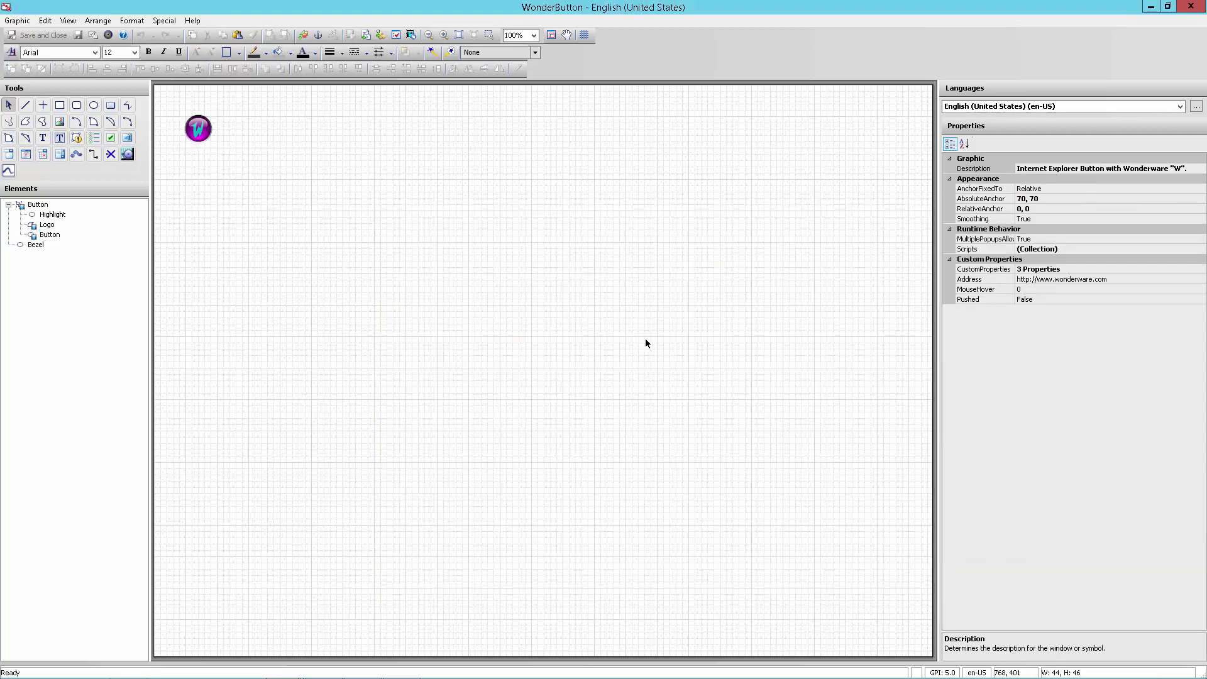
{"action": "left_click", "coordinate": [1072, 278]}
{"action": "key", "text": "Return"}
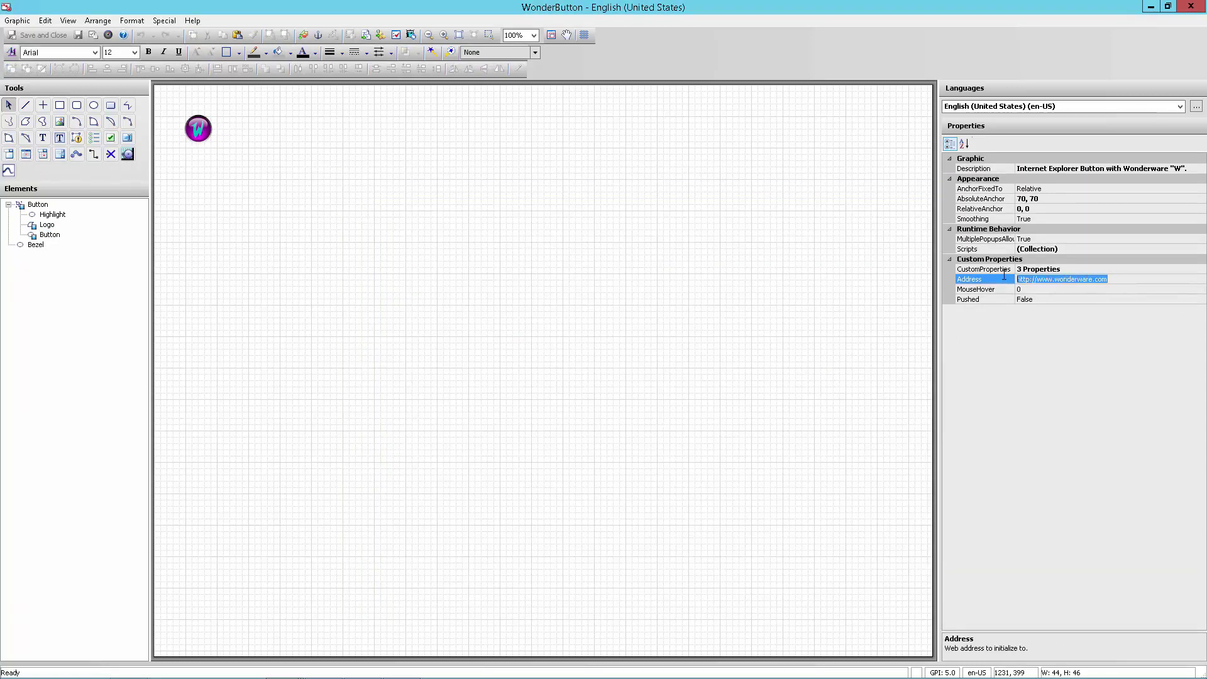
{"action": "left_click", "coordinate": [727, 350]}
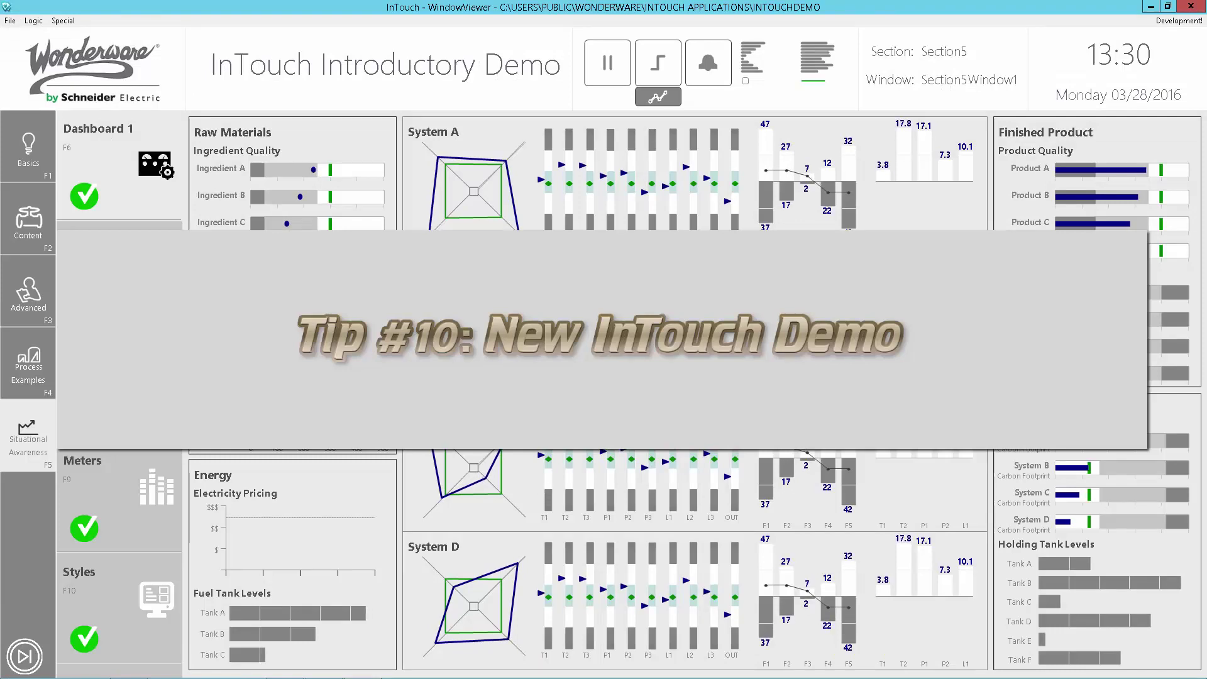
- Go to the Basics (F1) overview, then switch to the DemoApp folder
{"action": "left_click", "coordinate": [32, 164]}
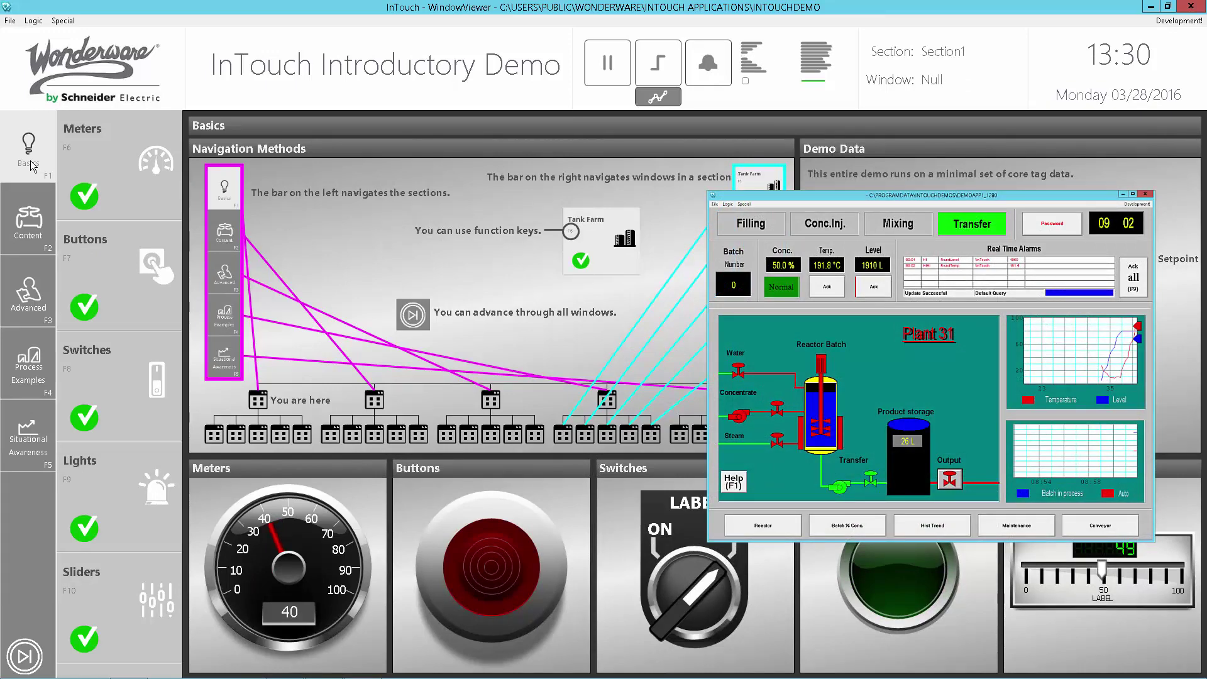
{"action": "key", "text": "alt+Tab"}
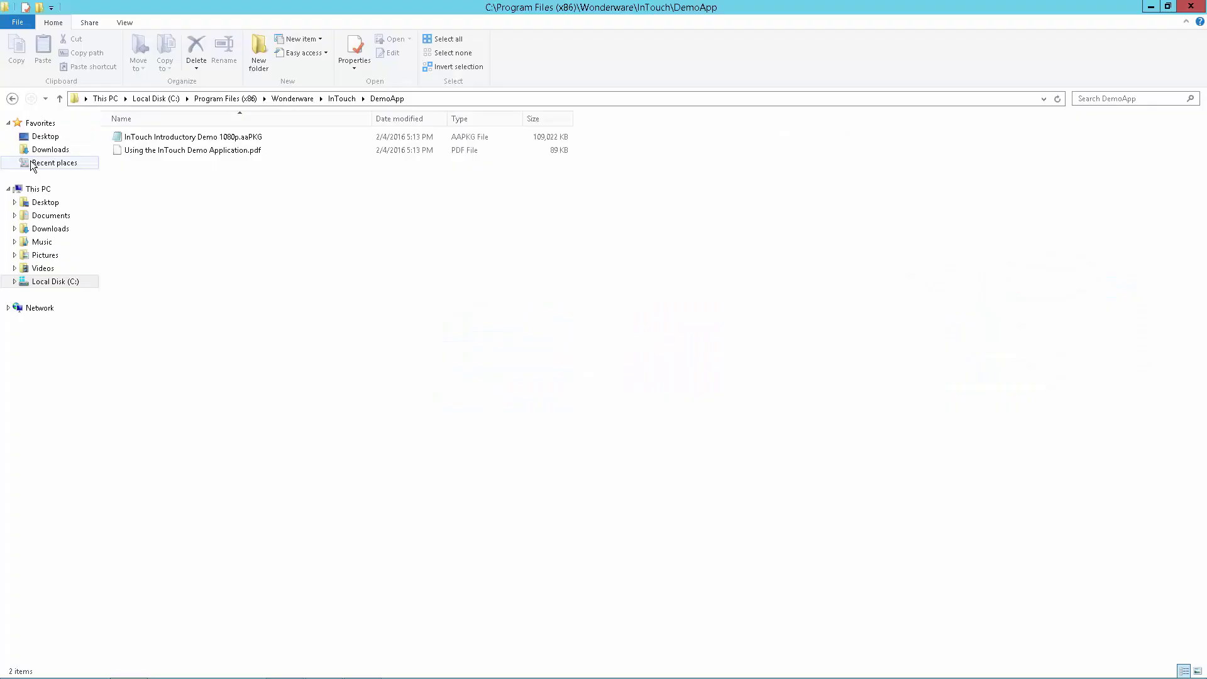
{"action": "left_click", "coordinate": [432, 97]}
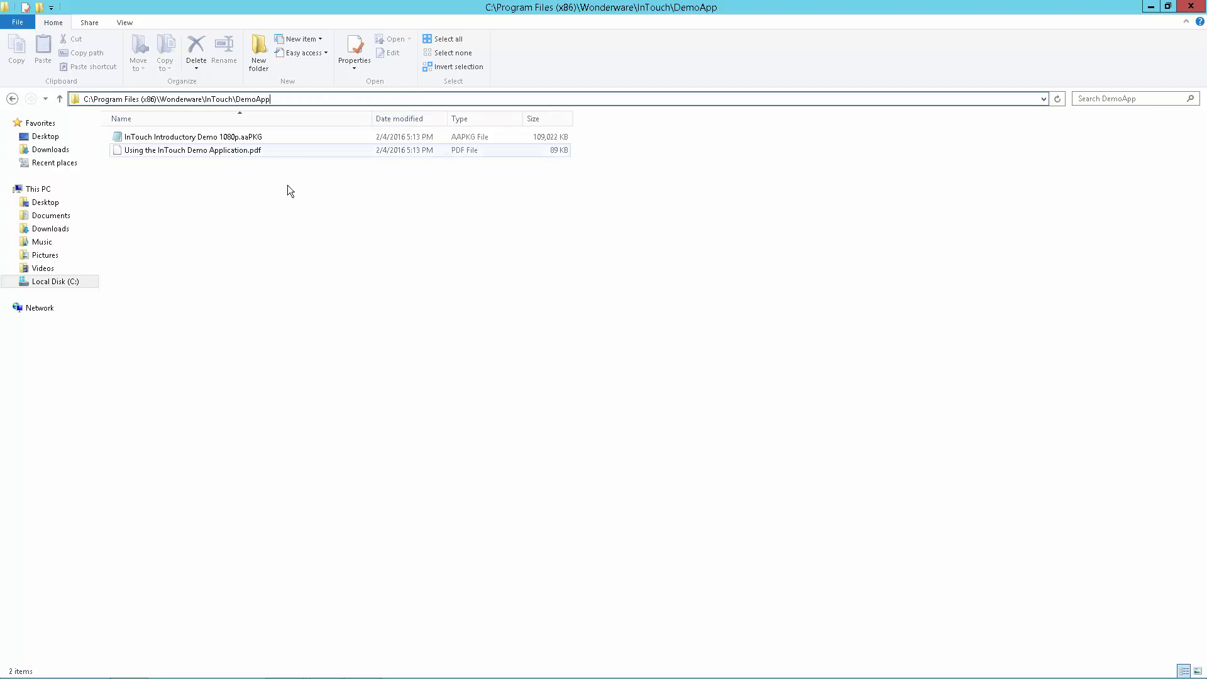
{"action": "left_click", "coordinate": [270, 162]}
{"action": "left_click", "coordinate": [258, 137]}
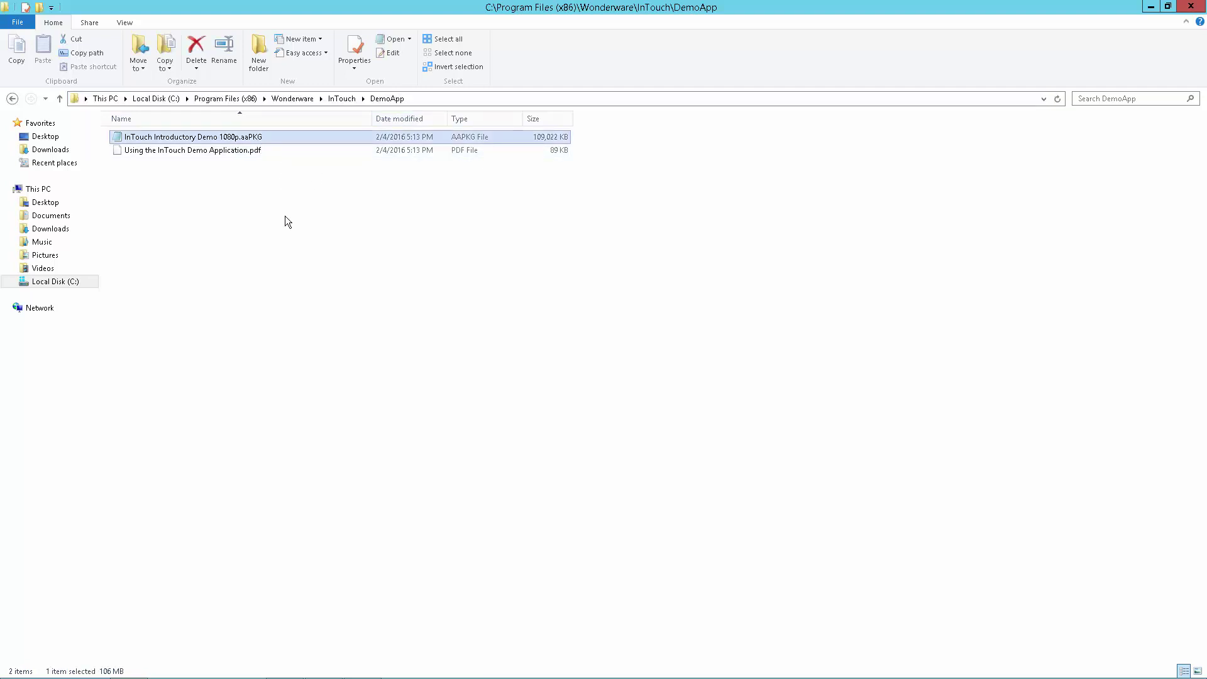
{"action": "left_click", "coordinate": [255, 150]}
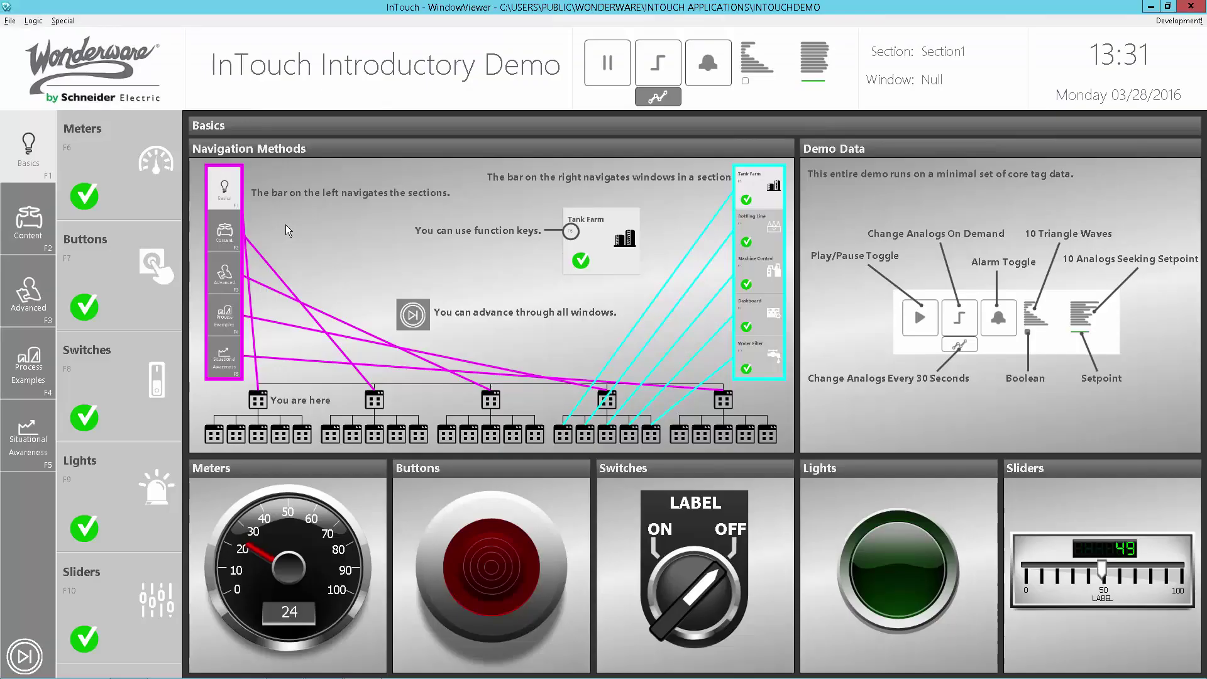
- View the Buttons, Digital Meters and Map In a Browser demo windows
{"action": "left_click", "coordinate": [97, 264]}
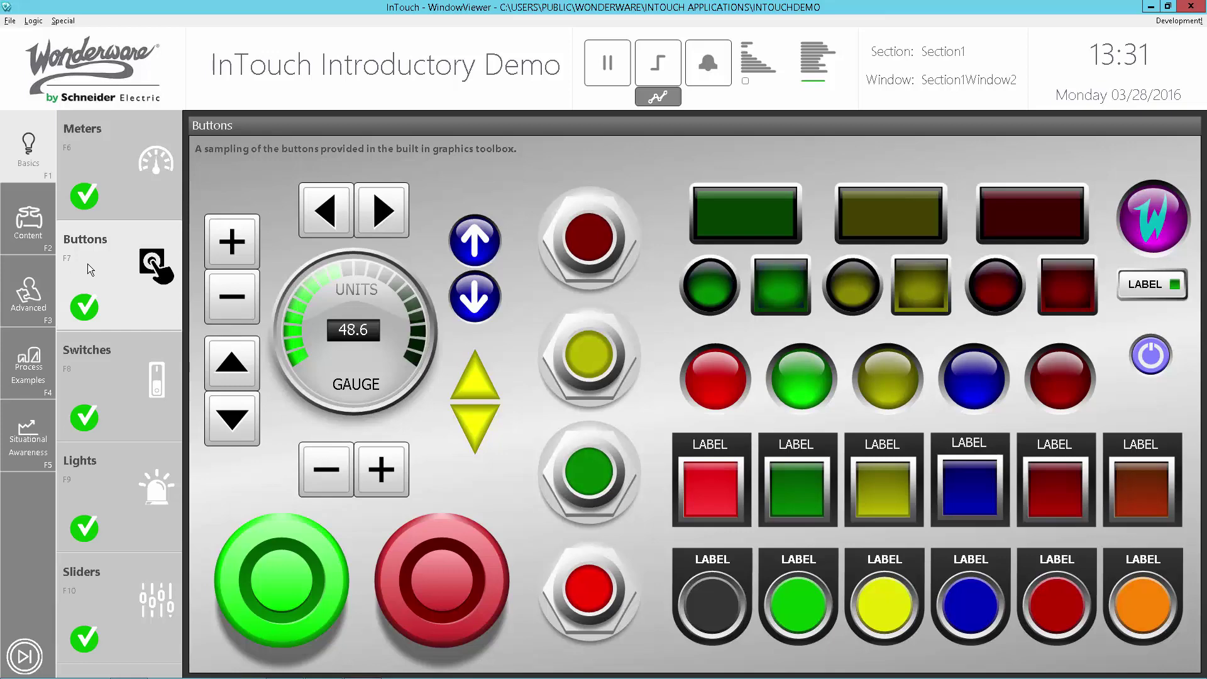
{"action": "left_click", "coordinate": [19, 231]}
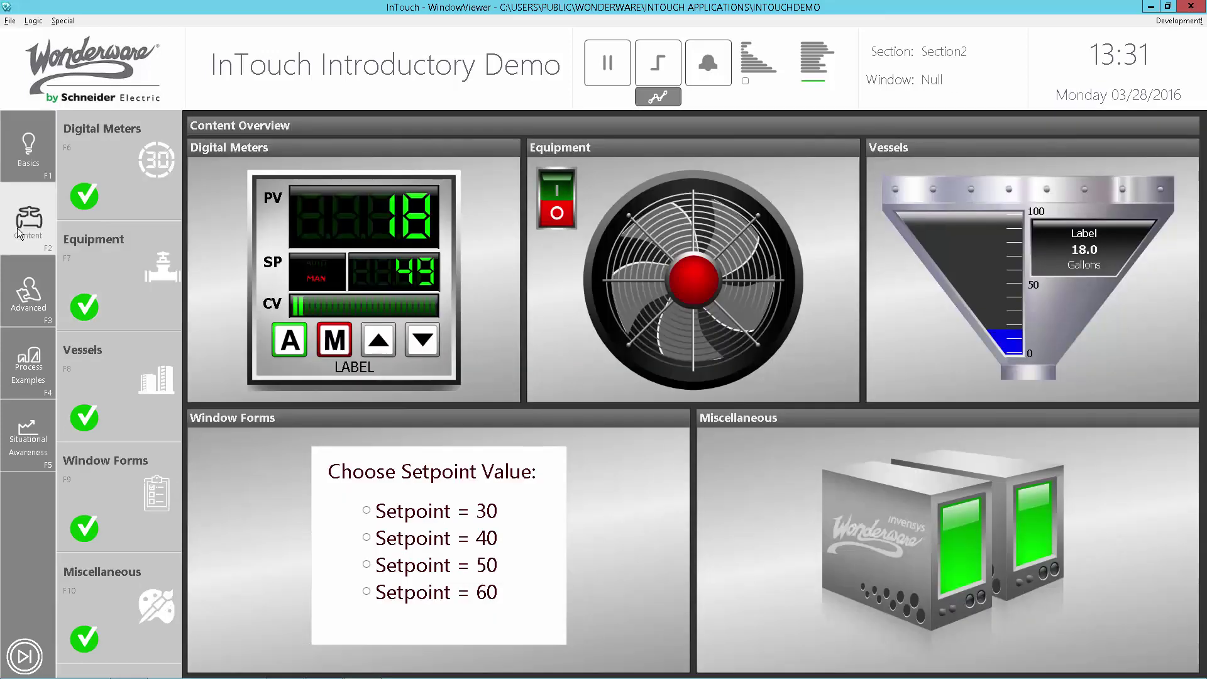
{"action": "left_click", "coordinate": [97, 203]}
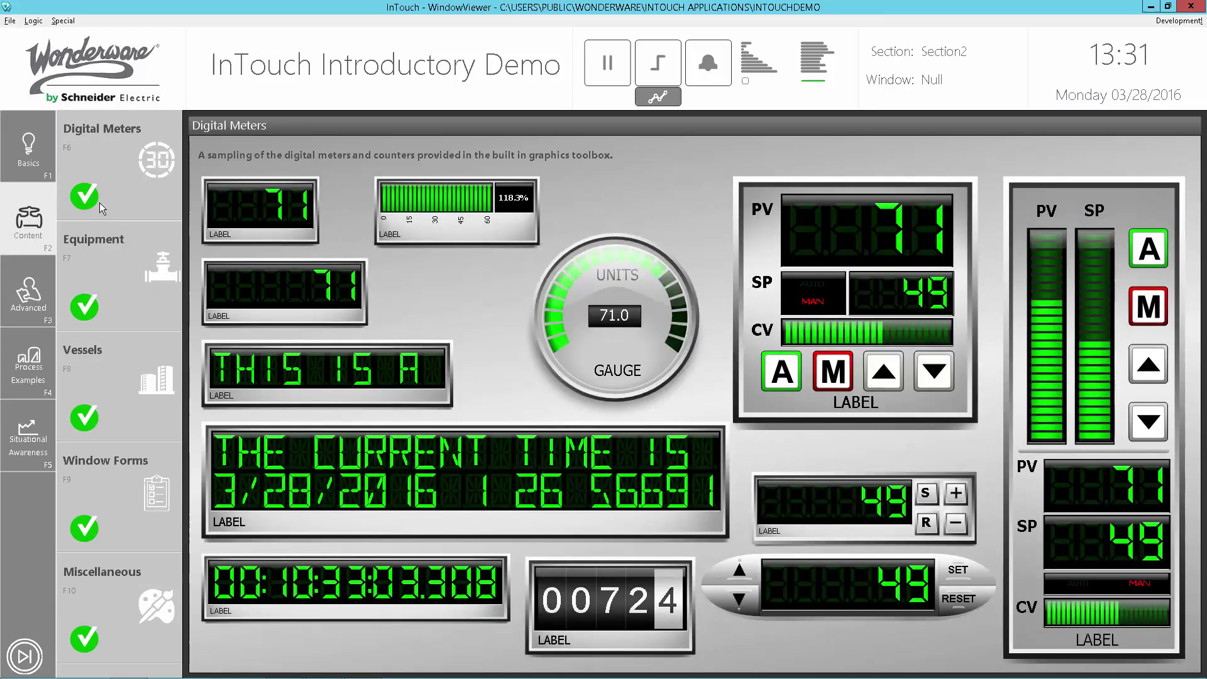
{"action": "left_click", "coordinate": [27, 303]}
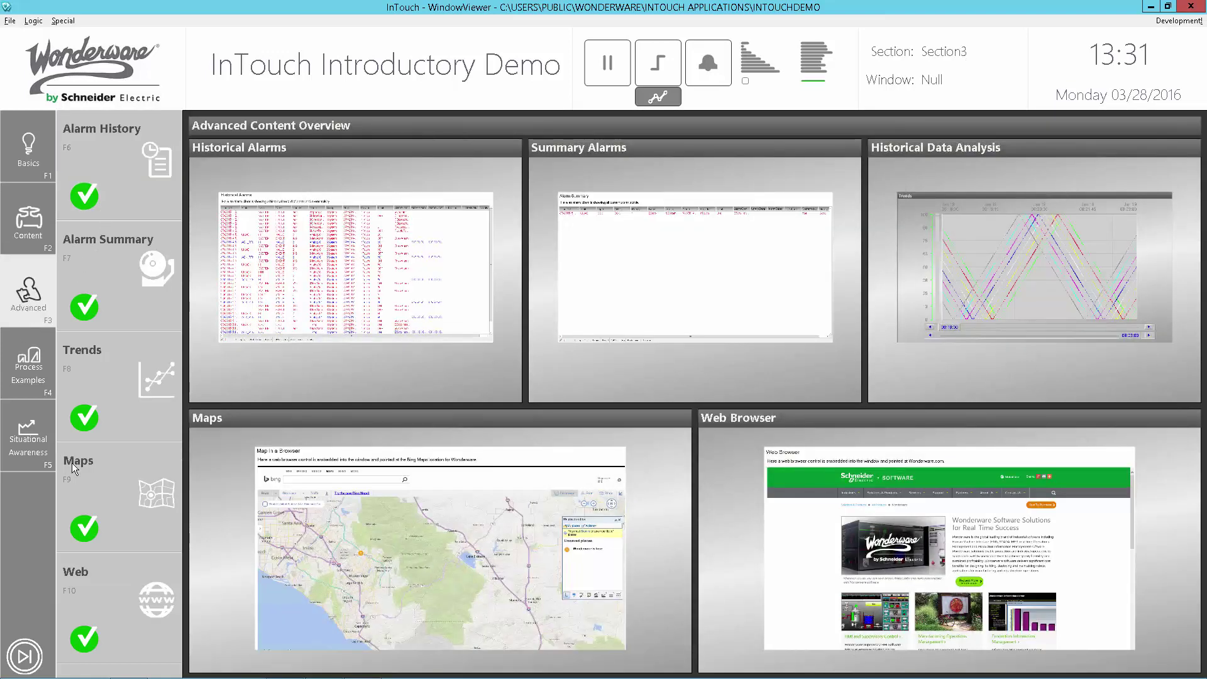
{"action": "left_click", "coordinate": [111, 487]}
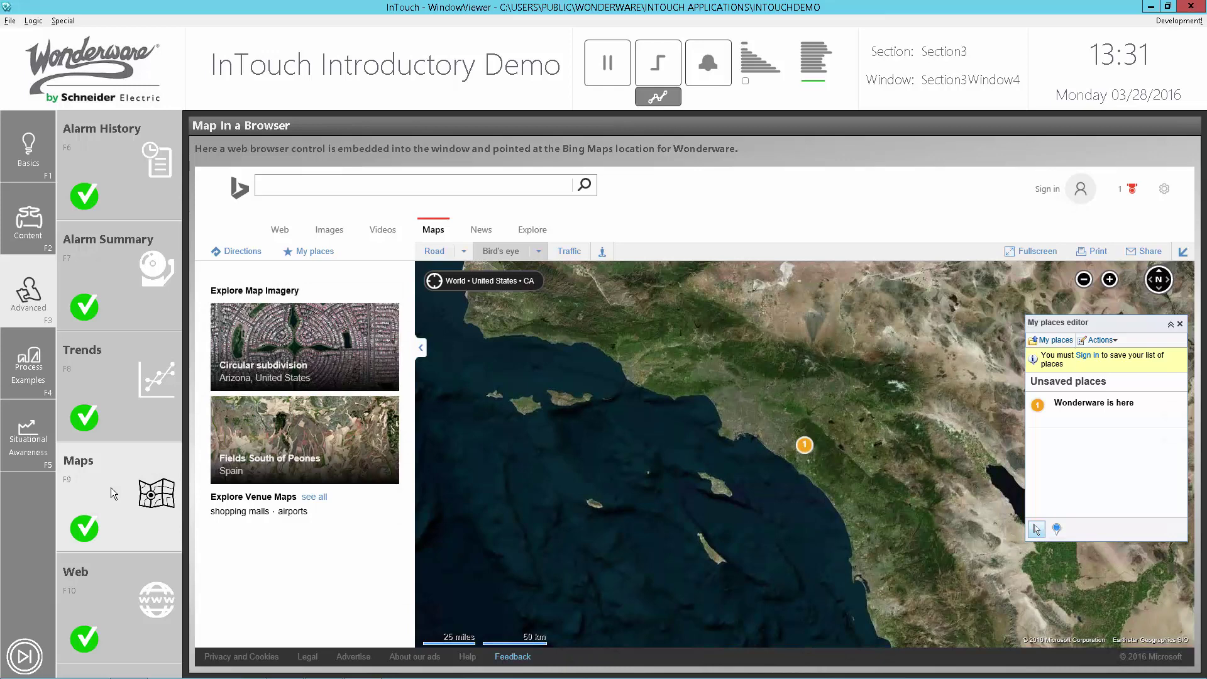
- View the Water Filter process screen, then Situational Awareness Dashboard 2 and Dashboard 1
{"action": "left_click", "coordinate": [30, 376]}
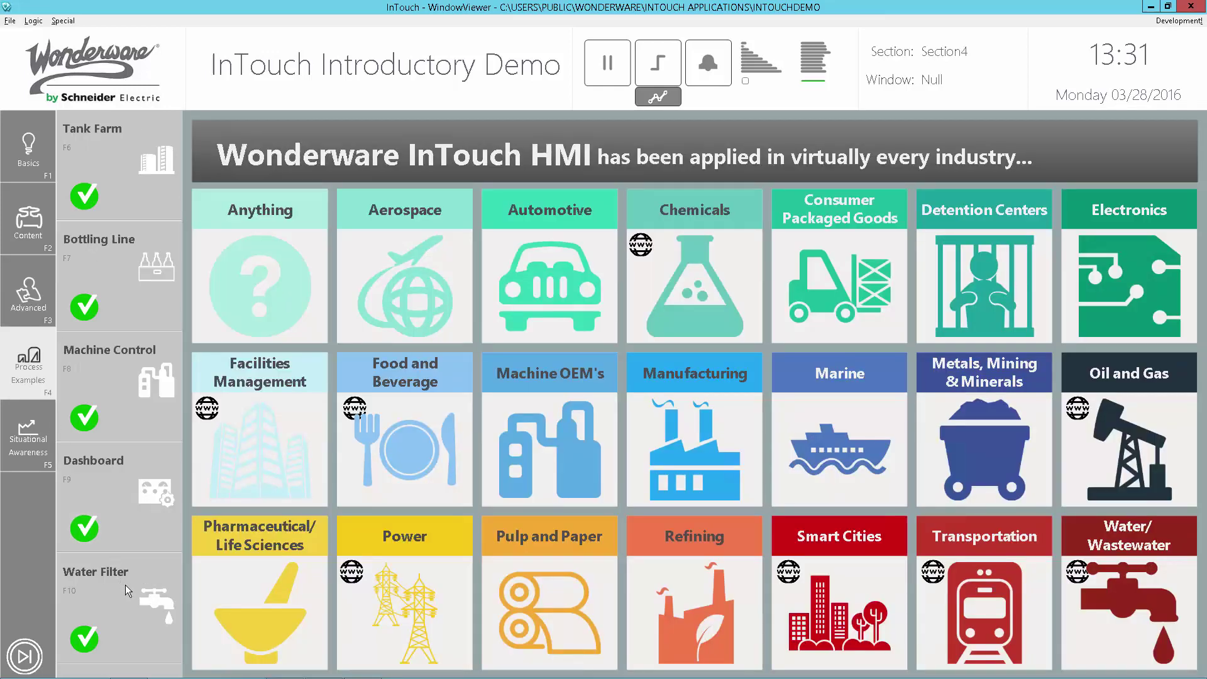
{"action": "left_click", "coordinate": [126, 585]}
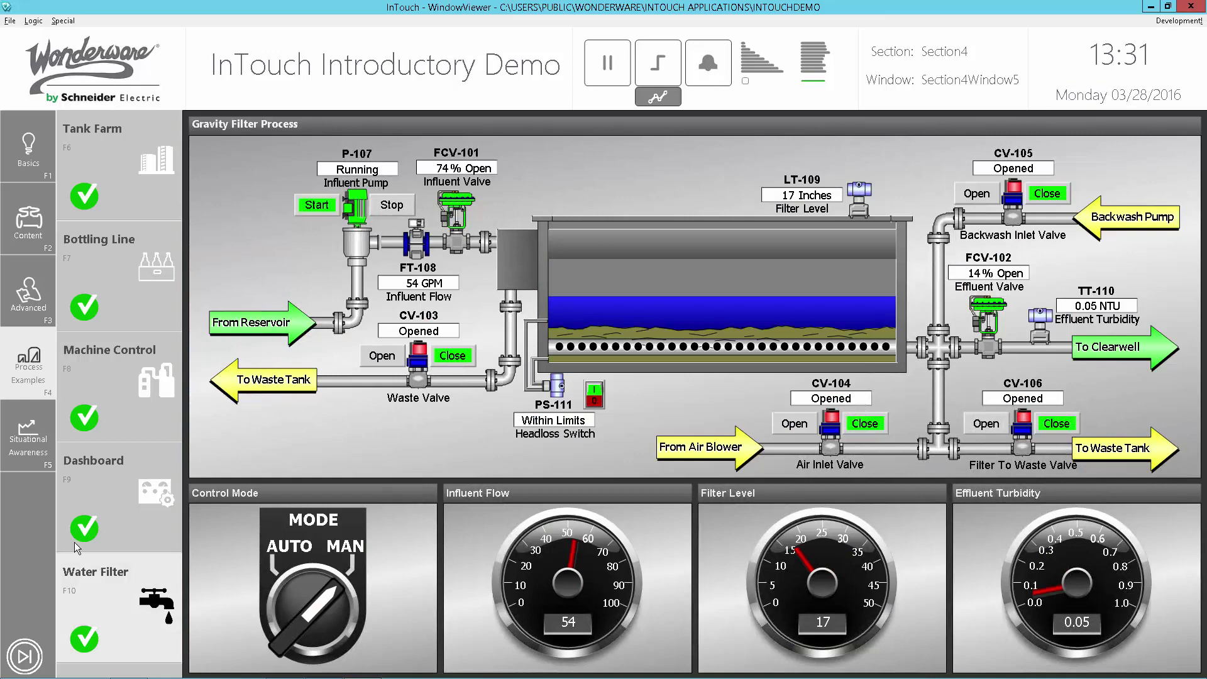
{"action": "left_click", "coordinate": [15, 444]}
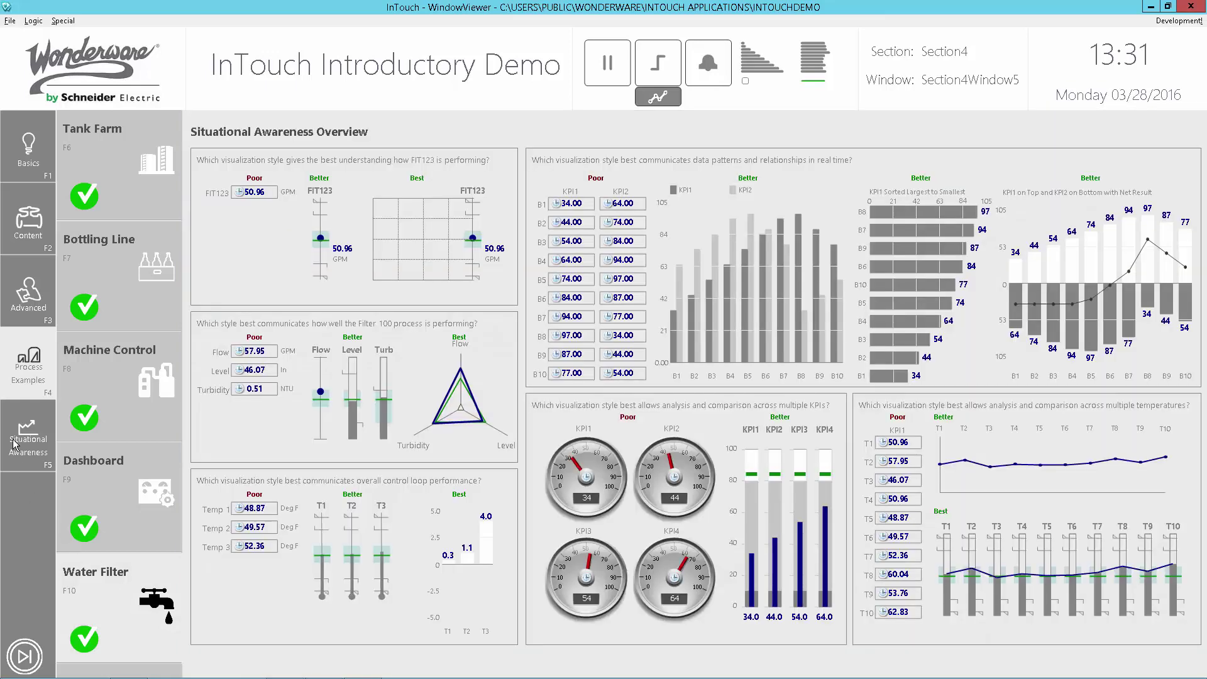
{"action": "left_click", "coordinate": [121, 278]}
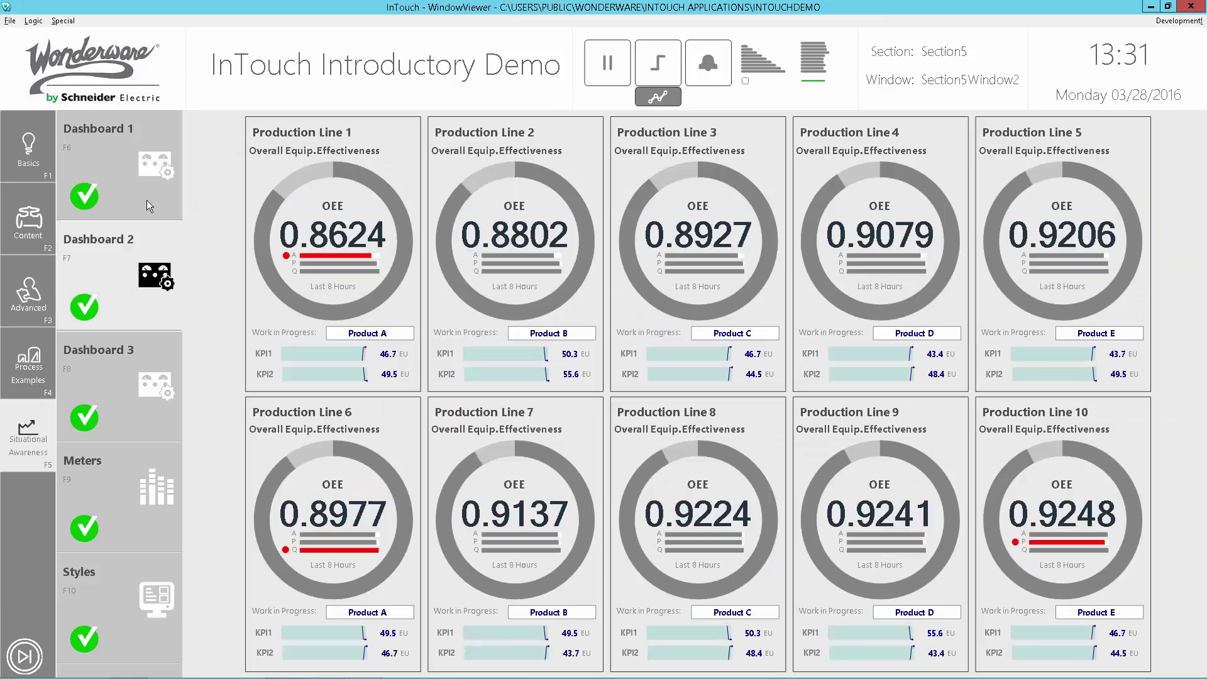
{"action": "left_click", "coordinate": [133, 187]}
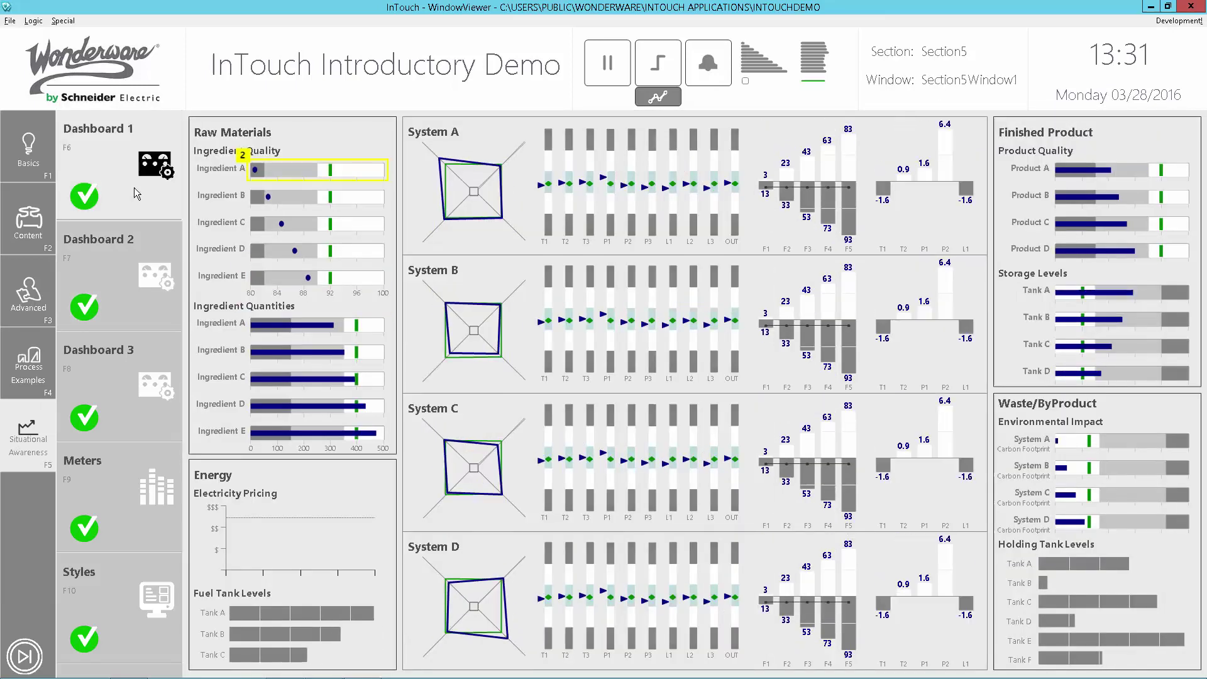